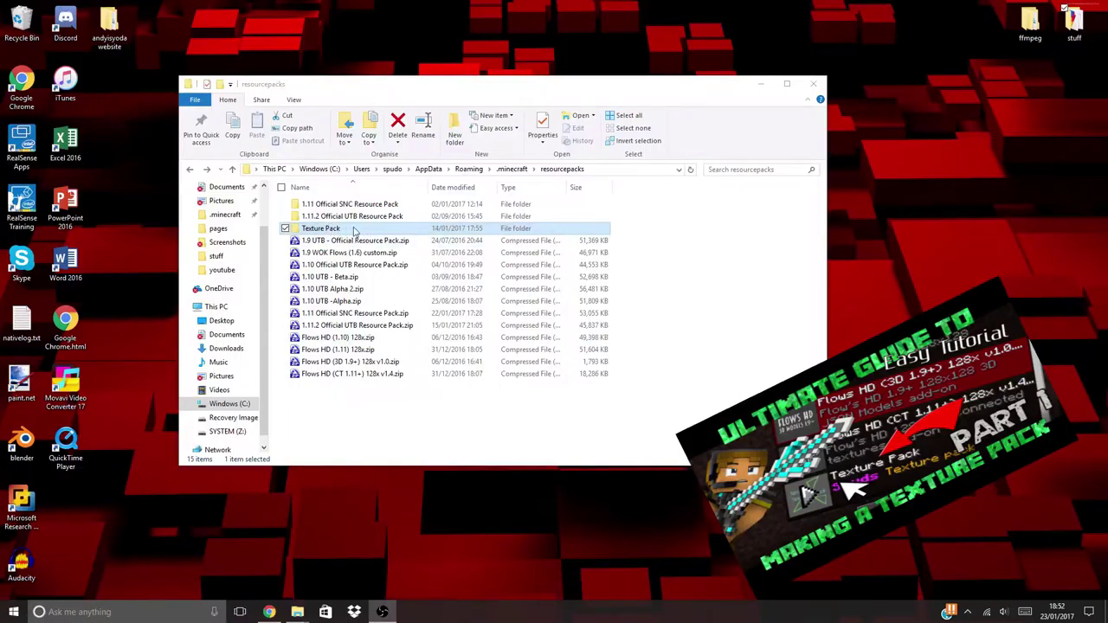
Open the Texture Pack folder and inspect its pack.png image and pack.mcmeta description file, closing each one after viewing
{"action": "double_click", "coordinate": [354, 230]}
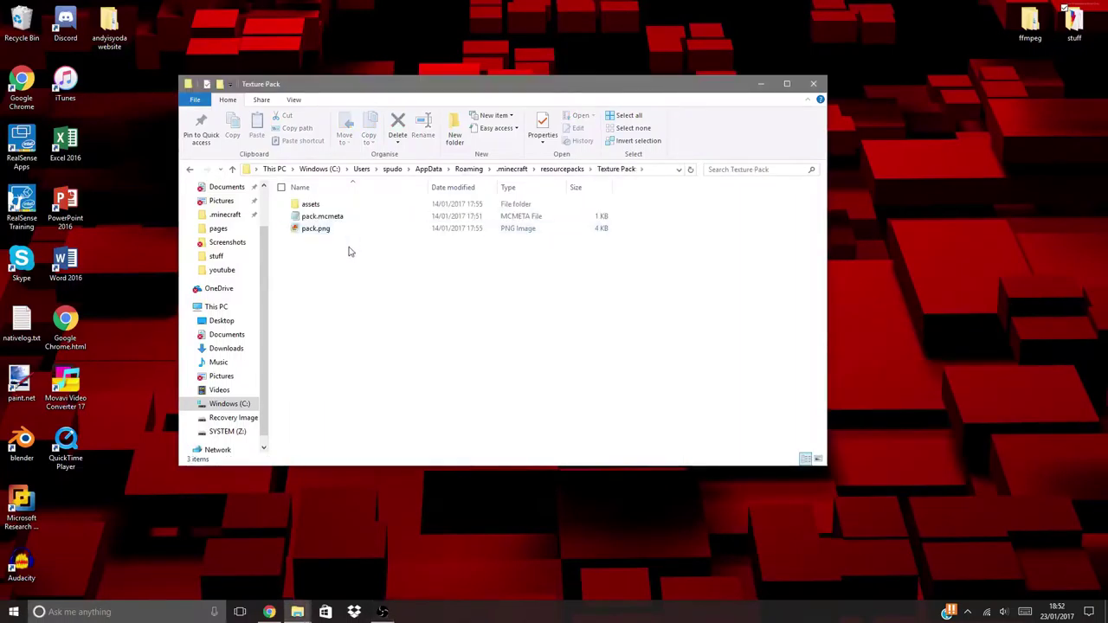
{"action": "left_click", "coordinate": [341, 234]}
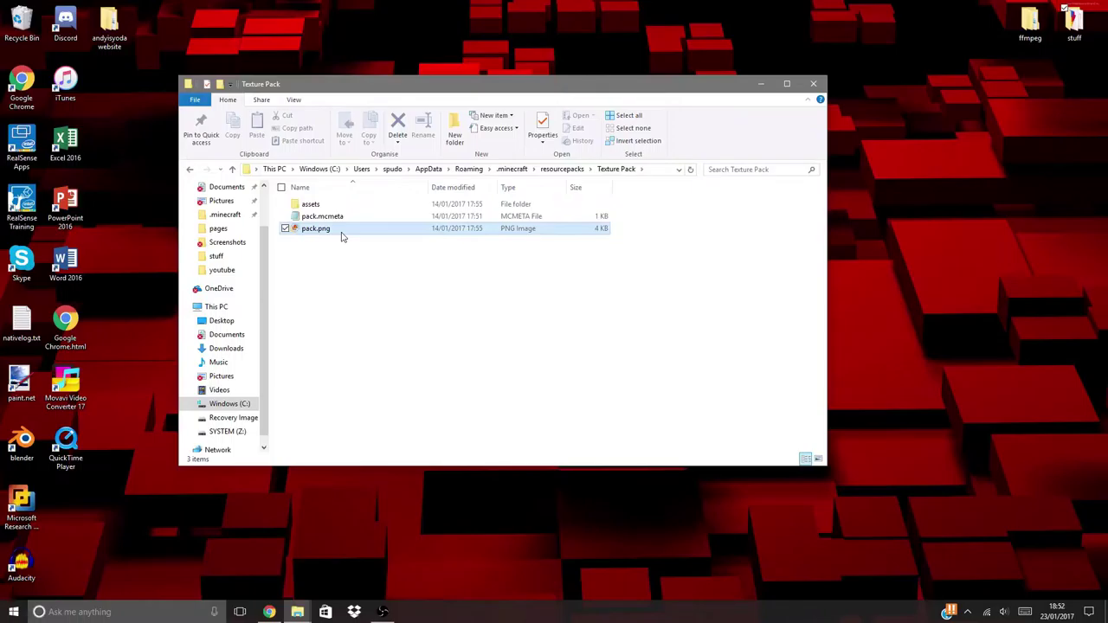
{"action": "double_click", "coordinate": [341, 235]}
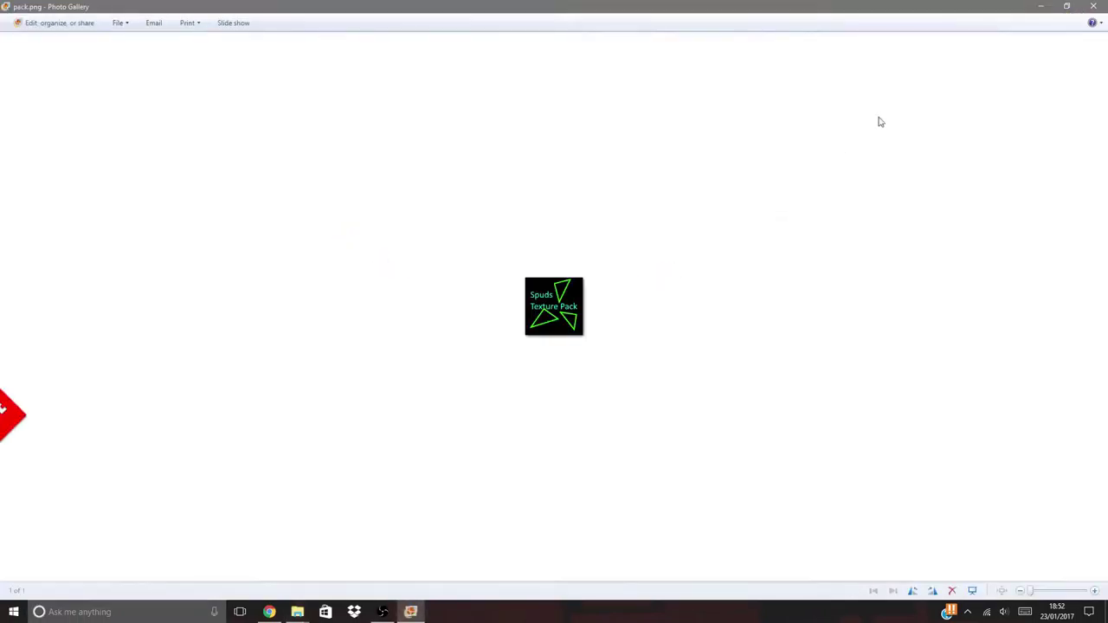
{"action": "left_click", "coordinate": [1097, 5]}
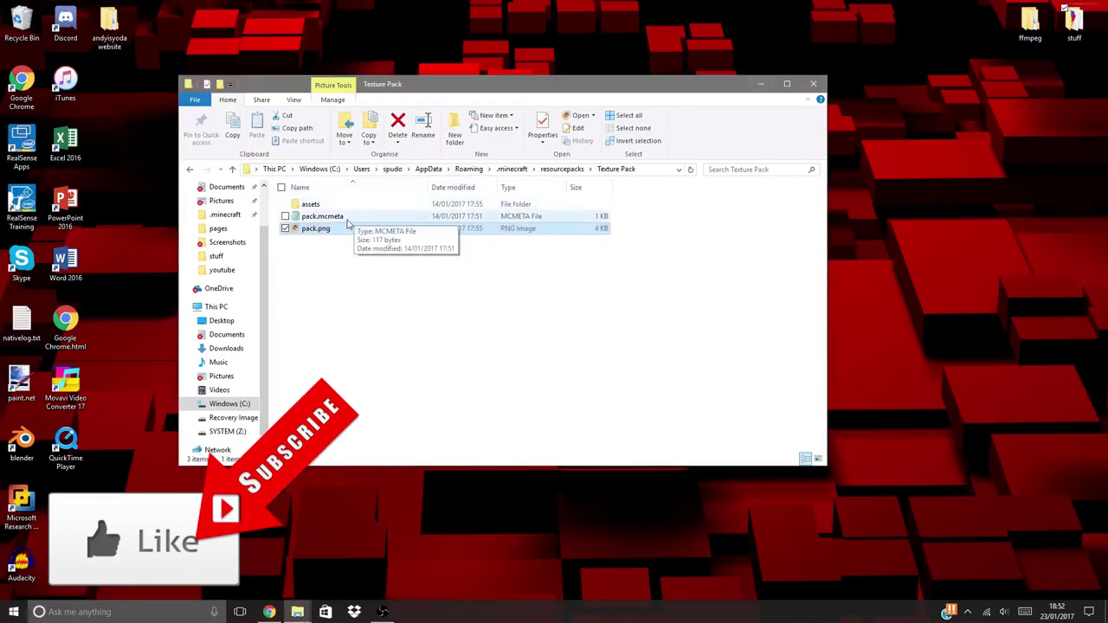
{"action": "double_click", "coordinate": [346, 216]}
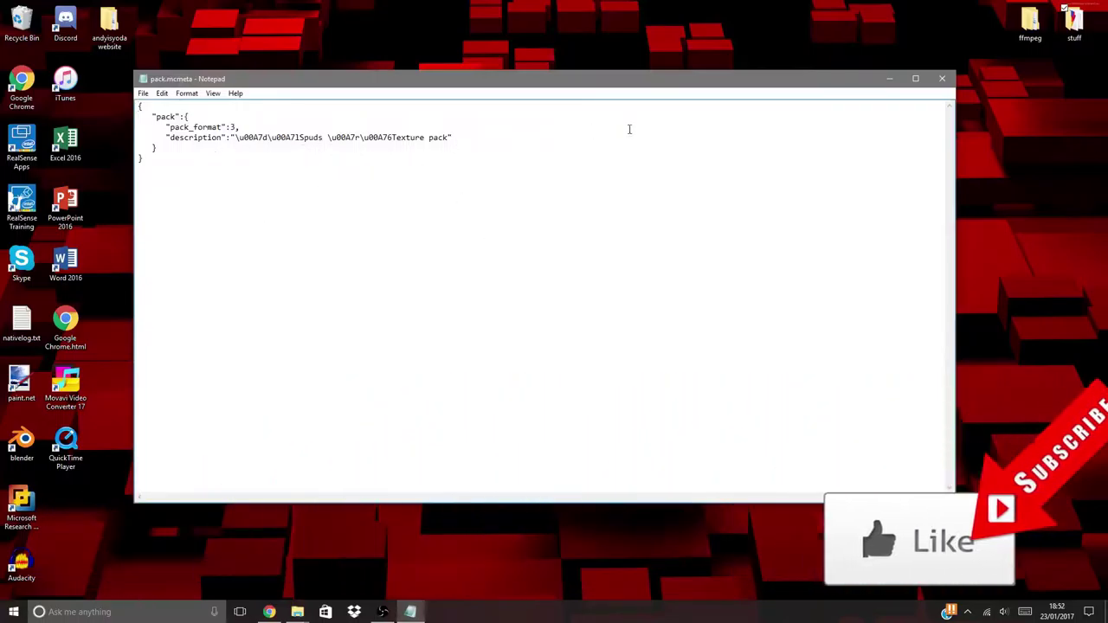
{"action": "left_click", "coordinate": [941, 78]}
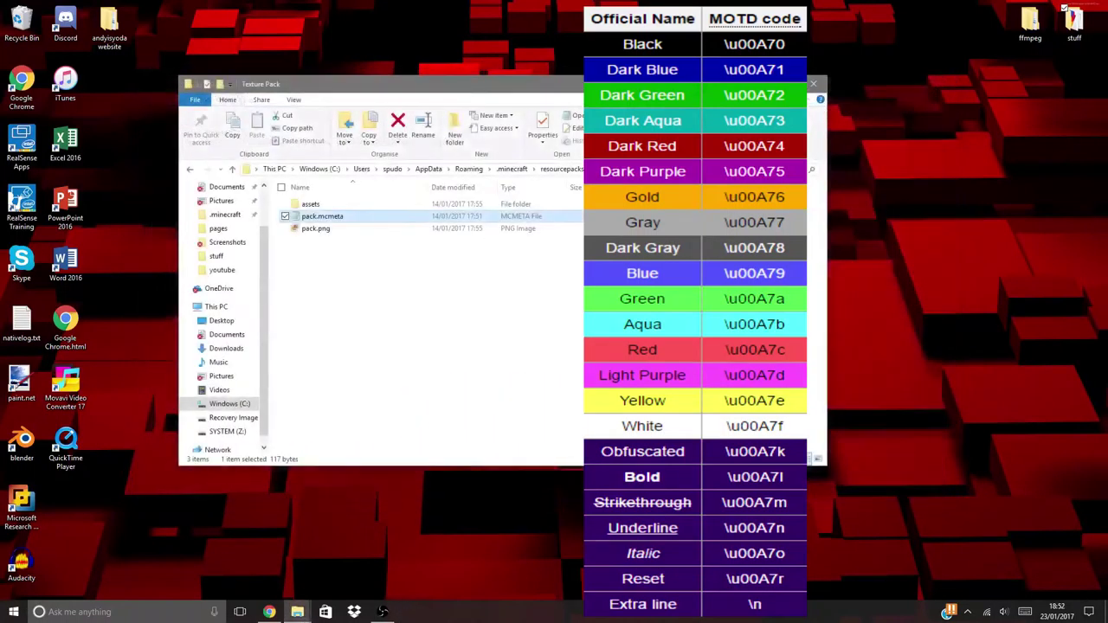
Create a folder named "textures" inside the pack's assets\minecraft folder
{"action": "double_click", "coordinate": [313, 204]}
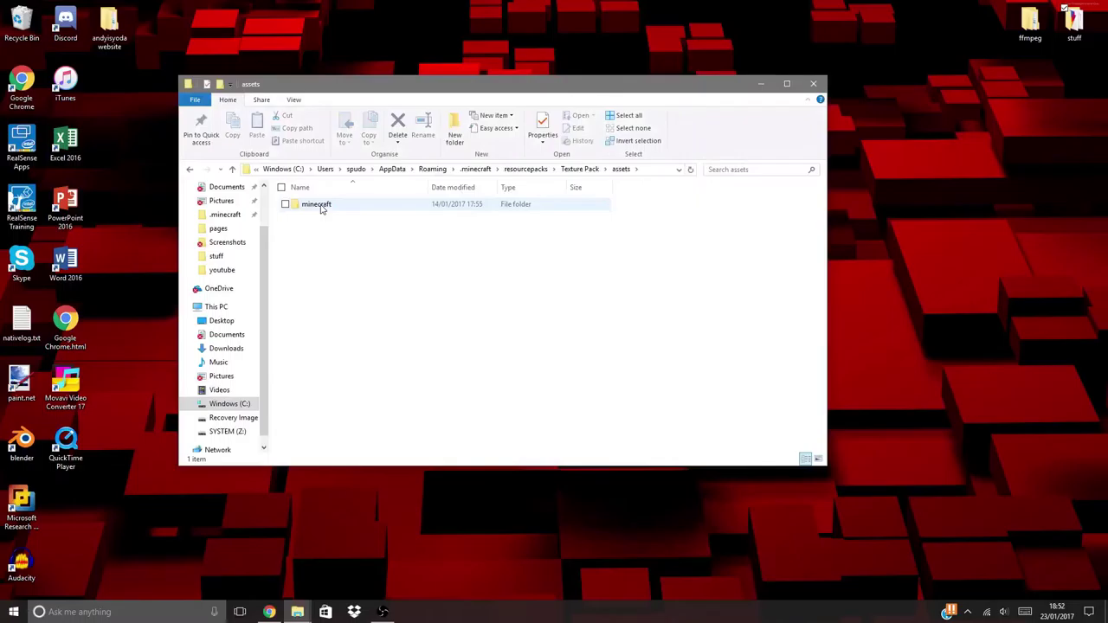
{"action": "double_click", "coordinate": [317, 204]}
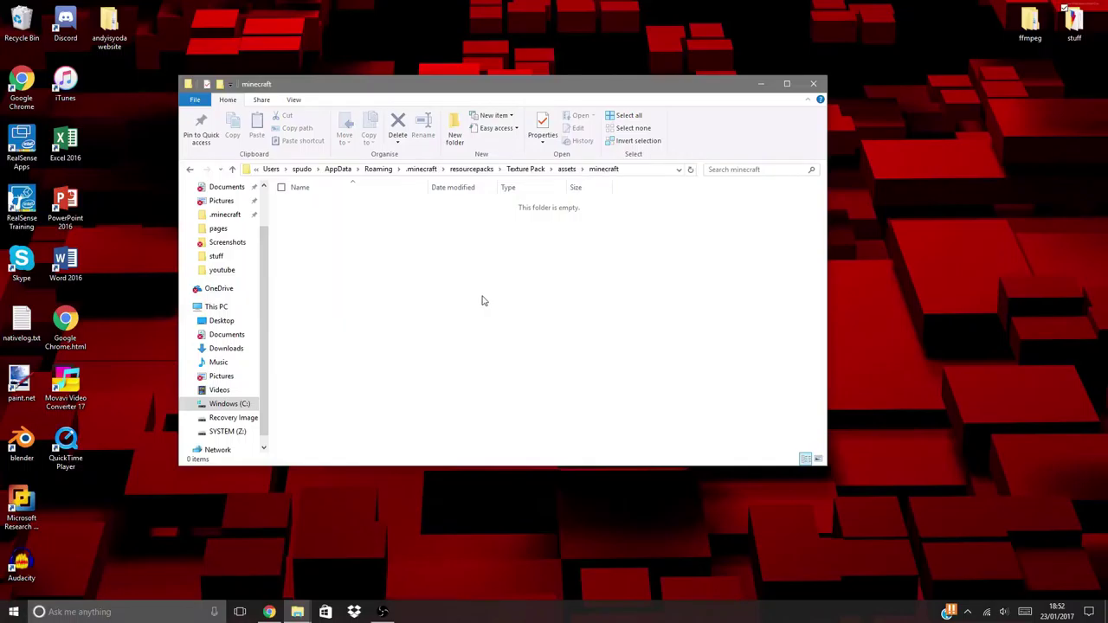
{"action": "left_click", "coordinate": [452, 139]}
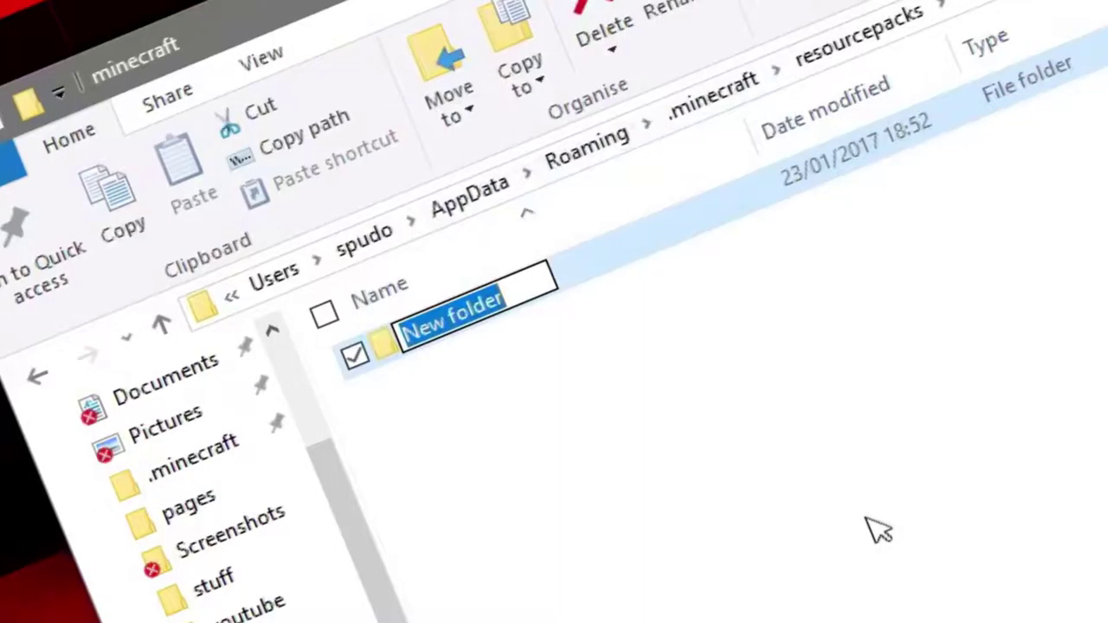
{"action": "type", "text": "textures"}
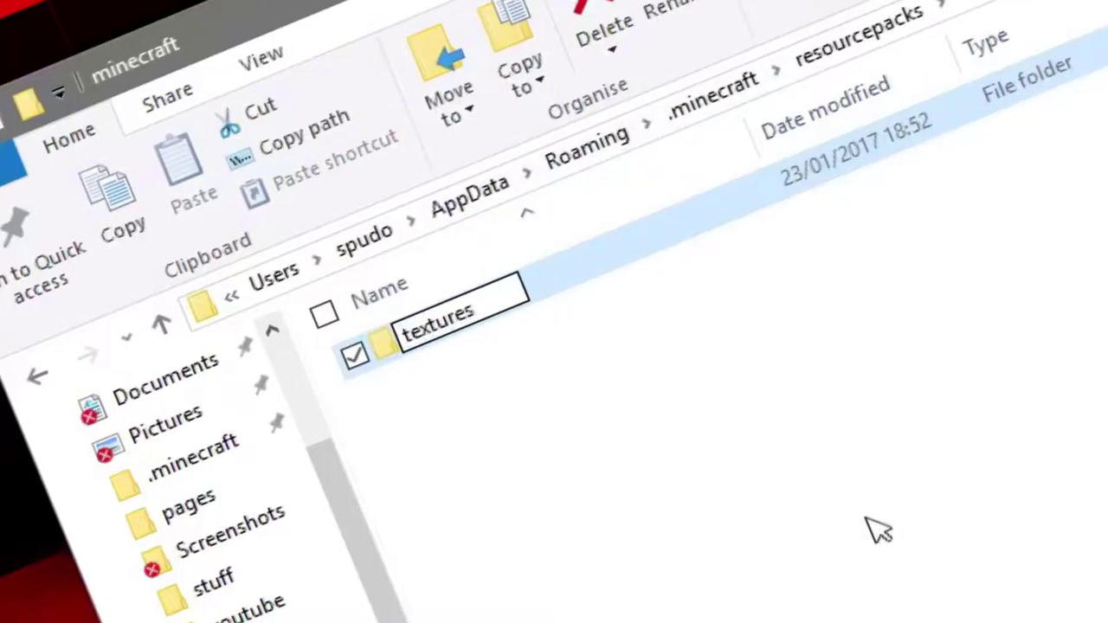
{"action": "key", "text": "Return"}
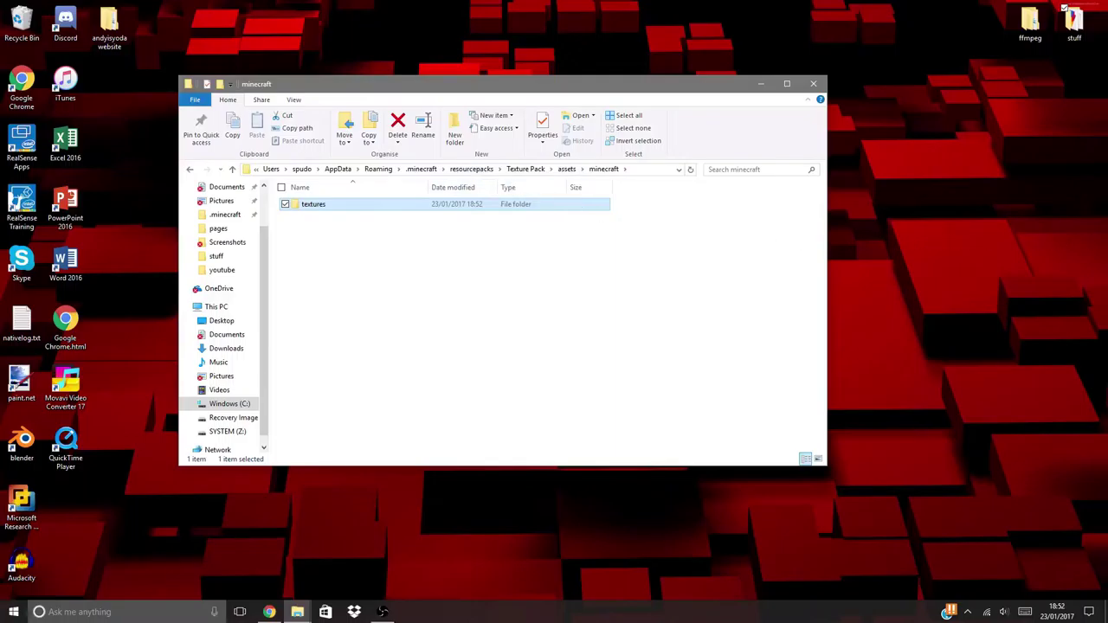
Switch to Chrome and download OptiFine 1.11.2 HD U B6 from the mirror on optifine.net/downloads, keeping the flagged file
{"action": "left_click_drag", "start_coordinate": [1107, 165], "coordinate": [562, 2]}
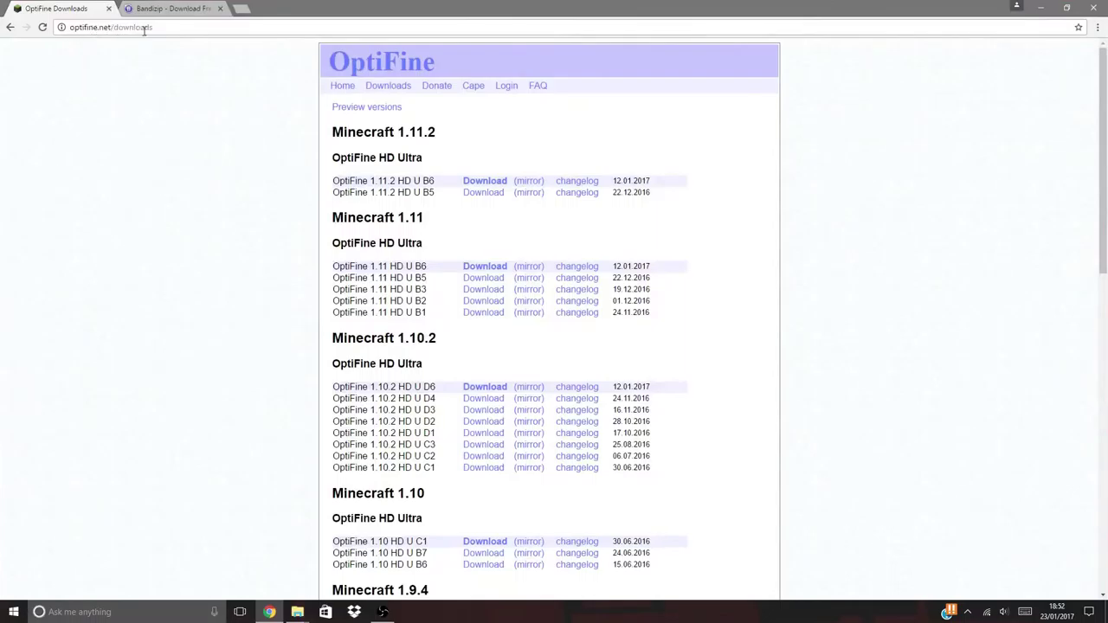
{"action": "left_click", "coordinate": [144, 29]}
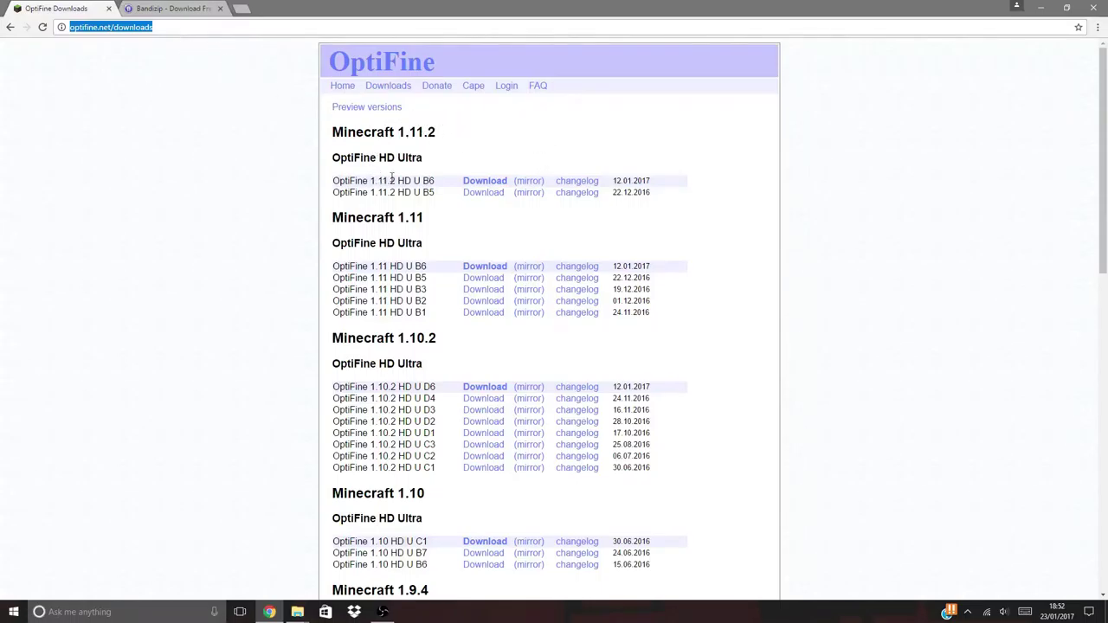
{"action": "left_click", "coordinate": [528, 182]}
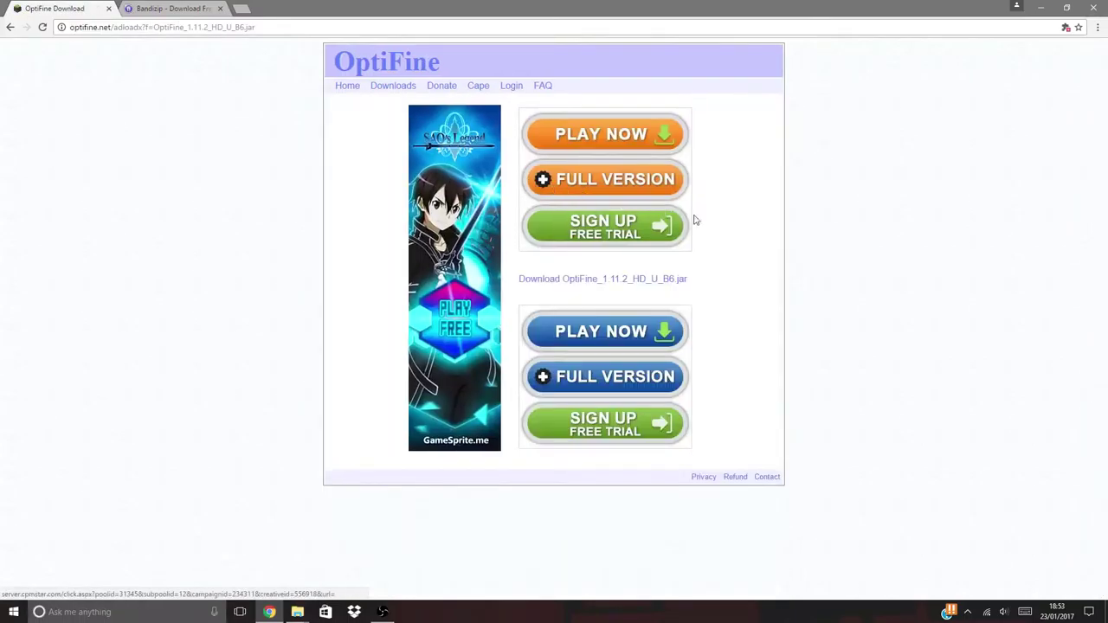
{"action": "left_click", "coordinate": [585, 286]}
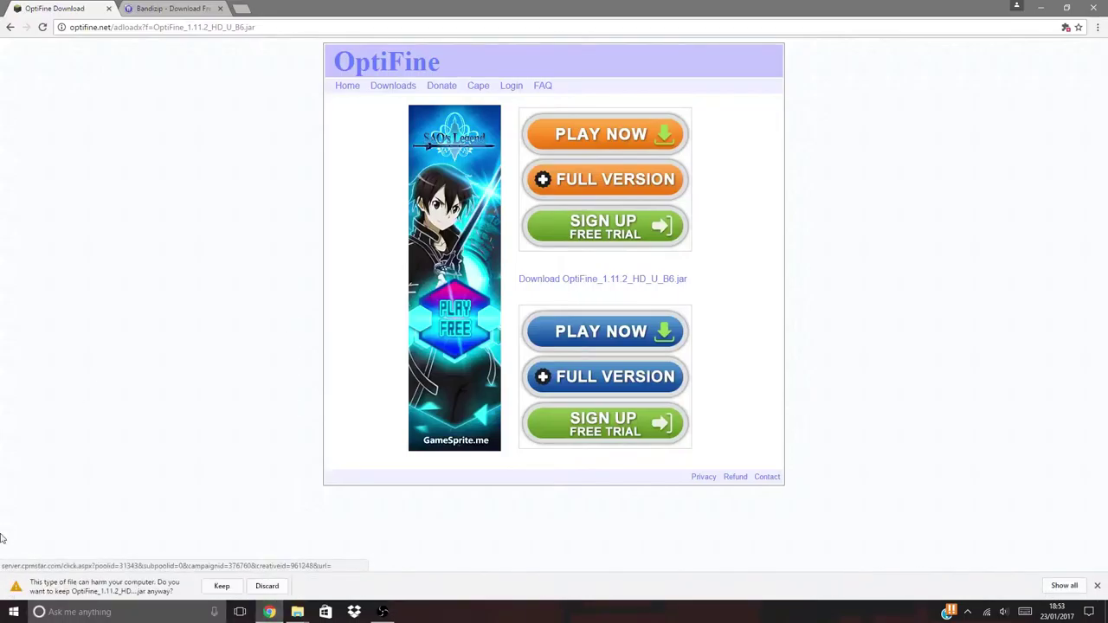
{"action": "left_click", "coordinate": [219, 589]}
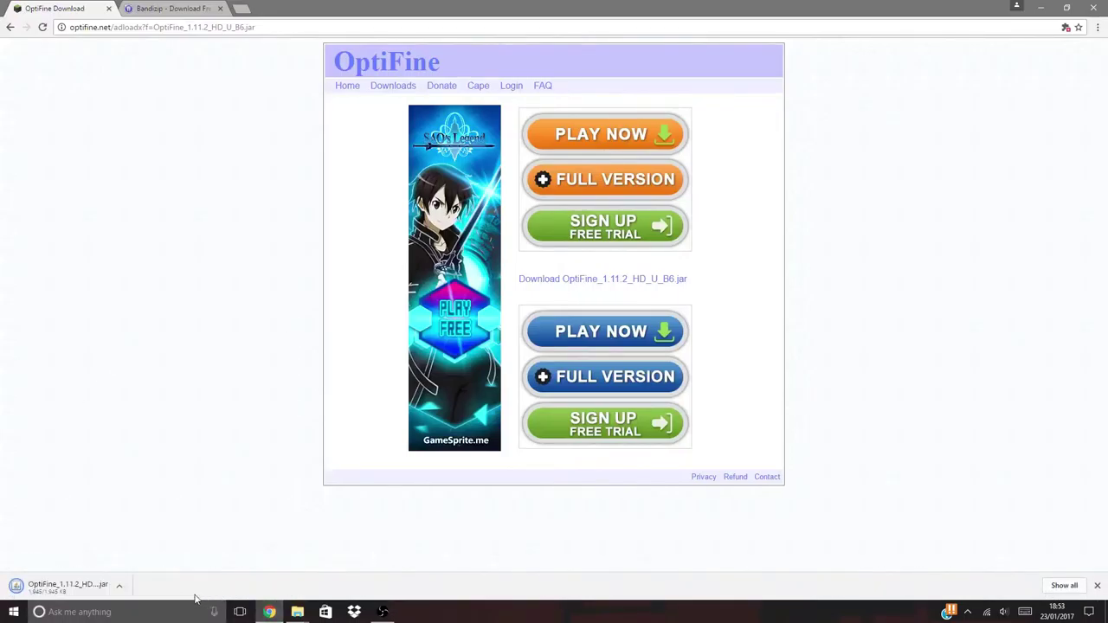
Run the downloaded OptiFine installer and install it into the default .minecraft folder
{"action": "left_click", "coordinate": [77, 589]}
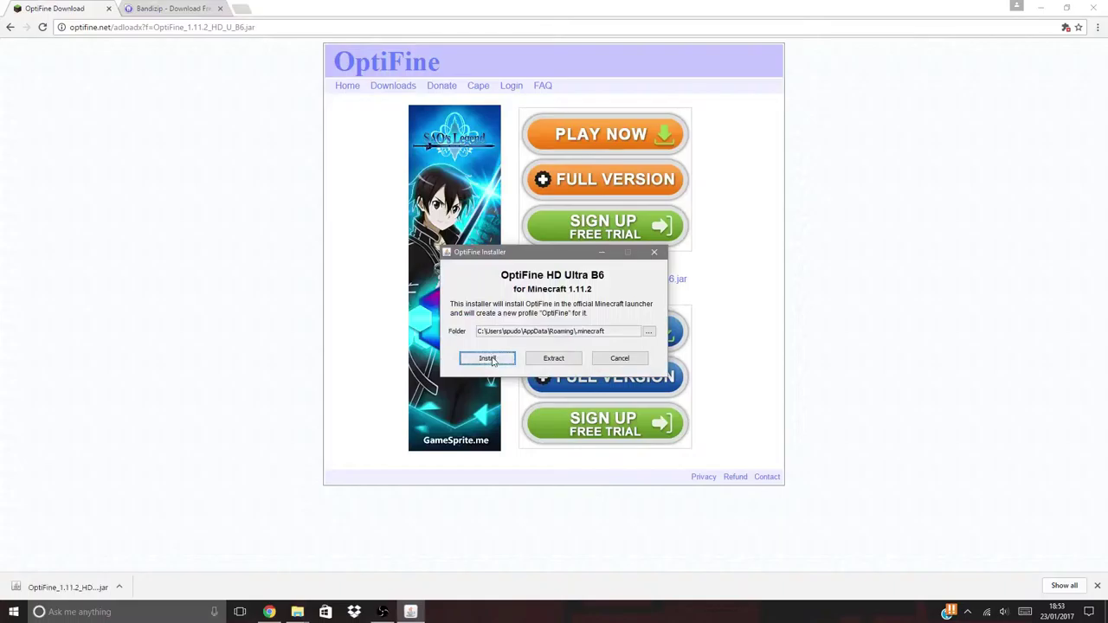
{"action": "left_click", "coordinate": [490, 358]}
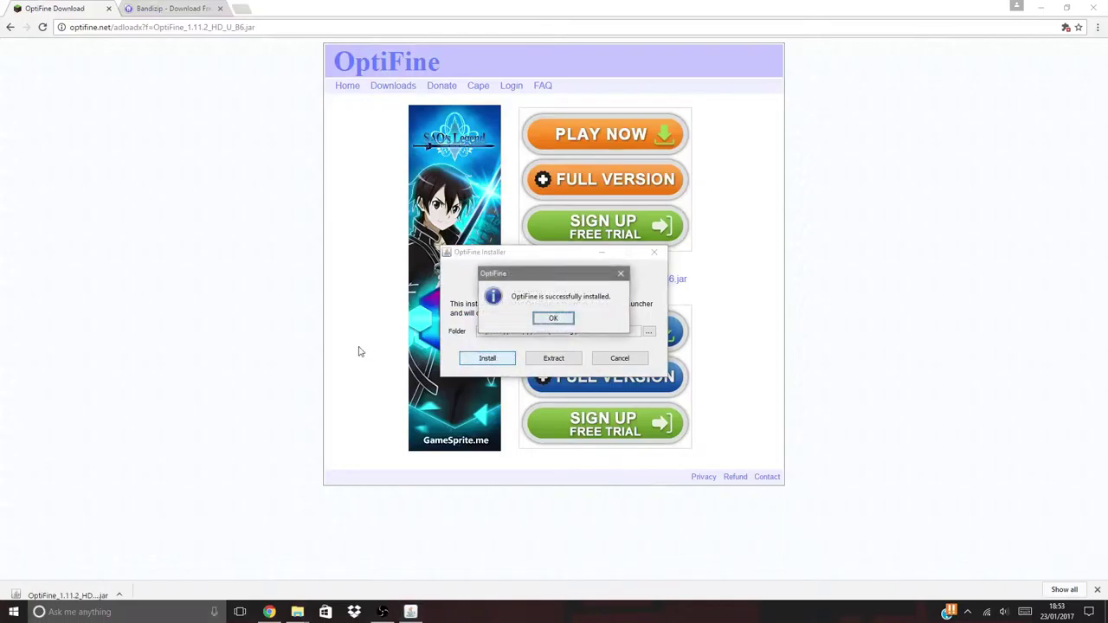
{"action": "left_click", "coordinate": [564, 317]}
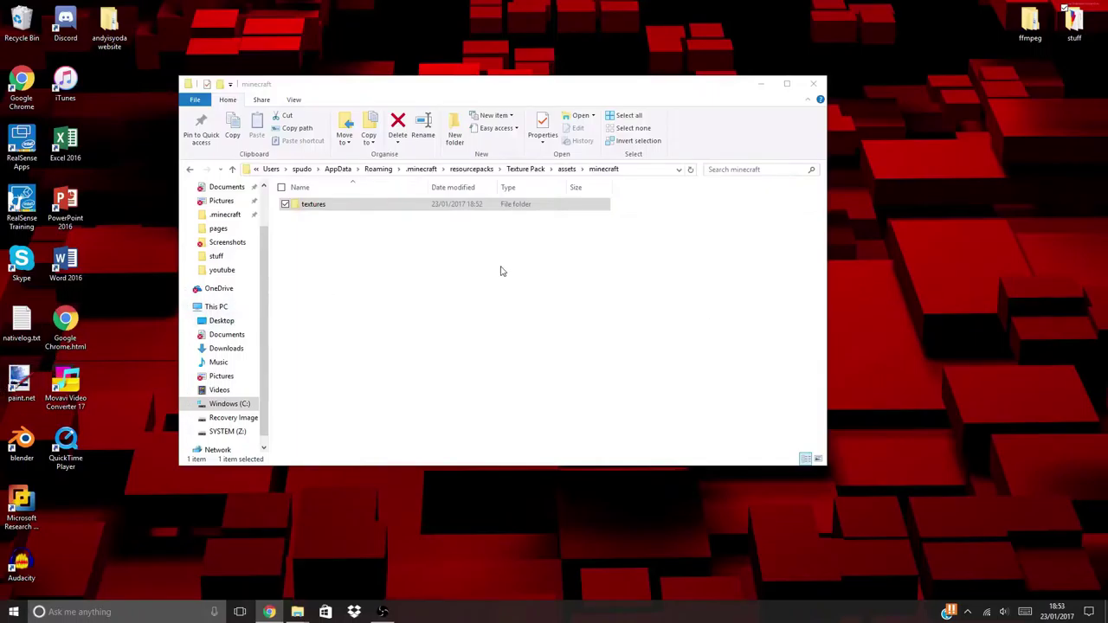
Switch to the Minecraft Launcher and start the game with the OptiFine profile
{"action": "key", "text": "super+d"}
{"action": "key", "text": "super+d"}
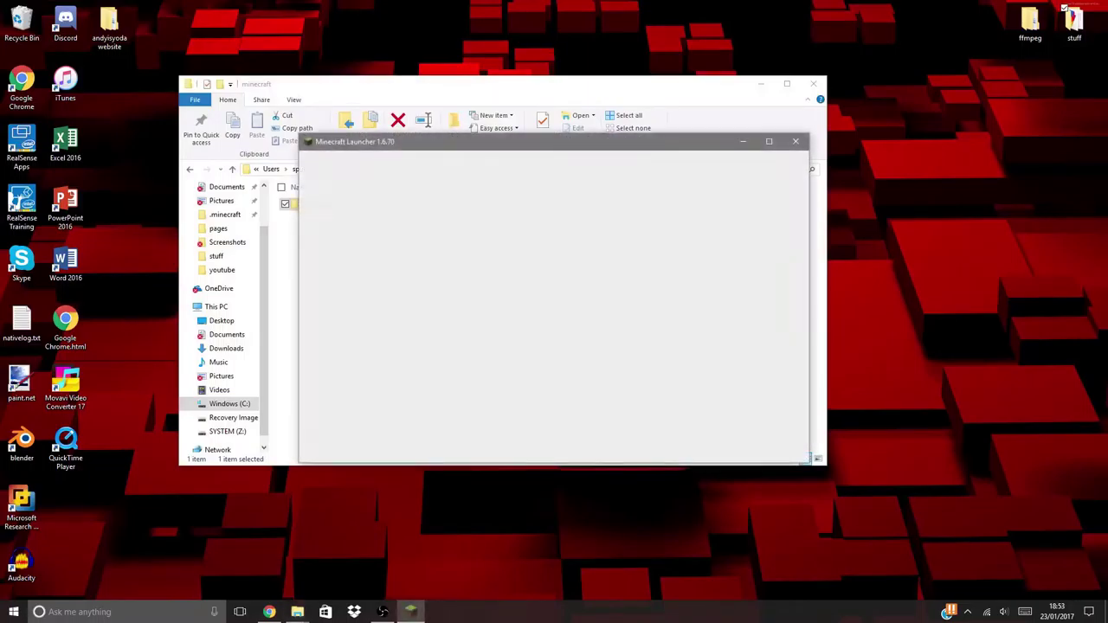
{"action": "left_click_drag", "start_coordinate": [563, 146], "coordinate": [568, 102]}
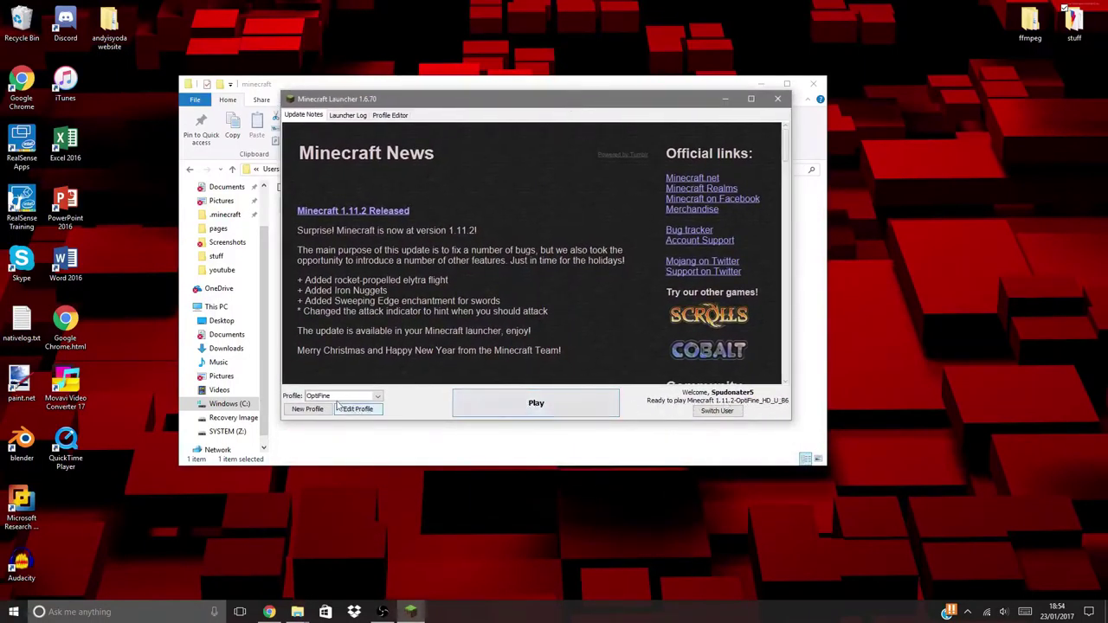
{"action": "left_click", "coordinate": [377, 397]}
{"action": "left_click", "coordinate": [378, 398]}
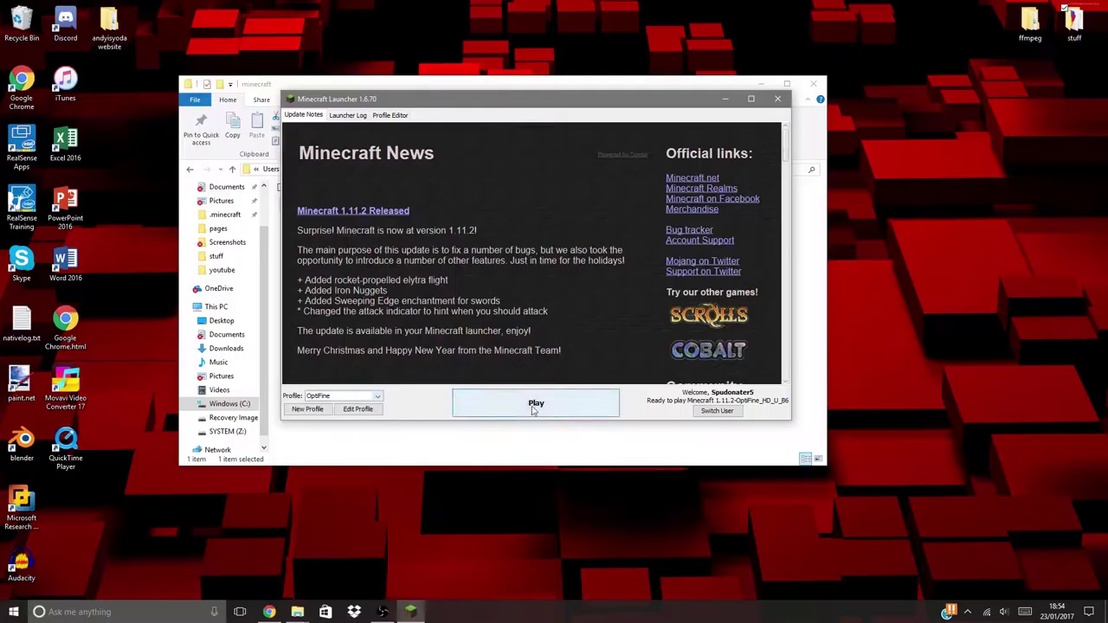
{"action": "left_click", "coordinate": [534, 407]}
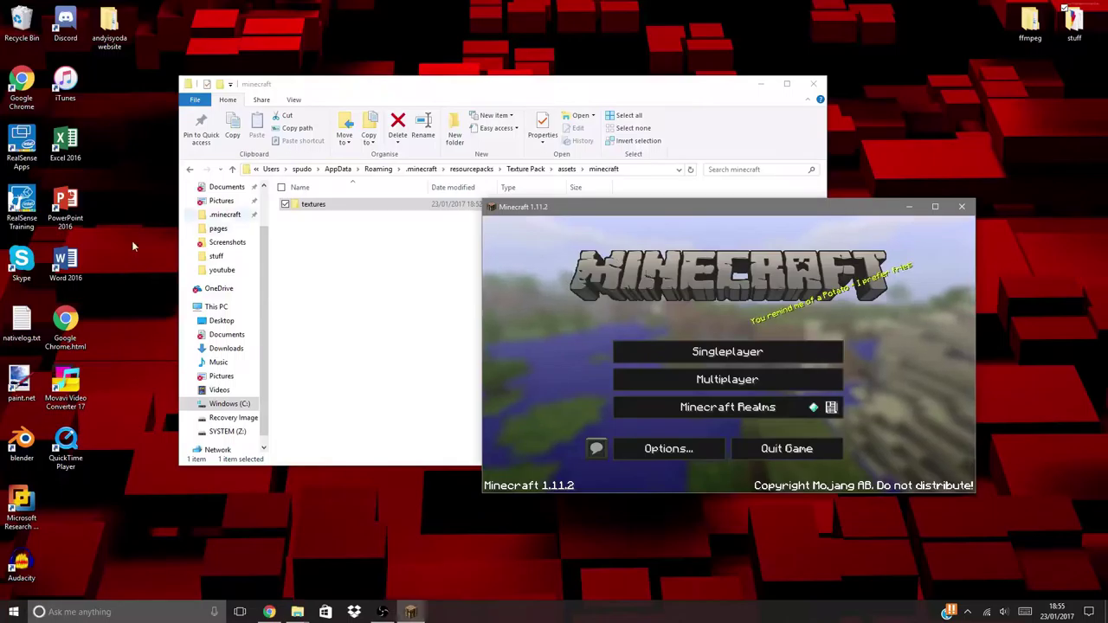
Open Minecraft's resource pack selection and locate "Texture Pack" among the available packs
{"action": "left_click_drag", "start_coordinate": [766, 212], "coordinate": [554, 124]}
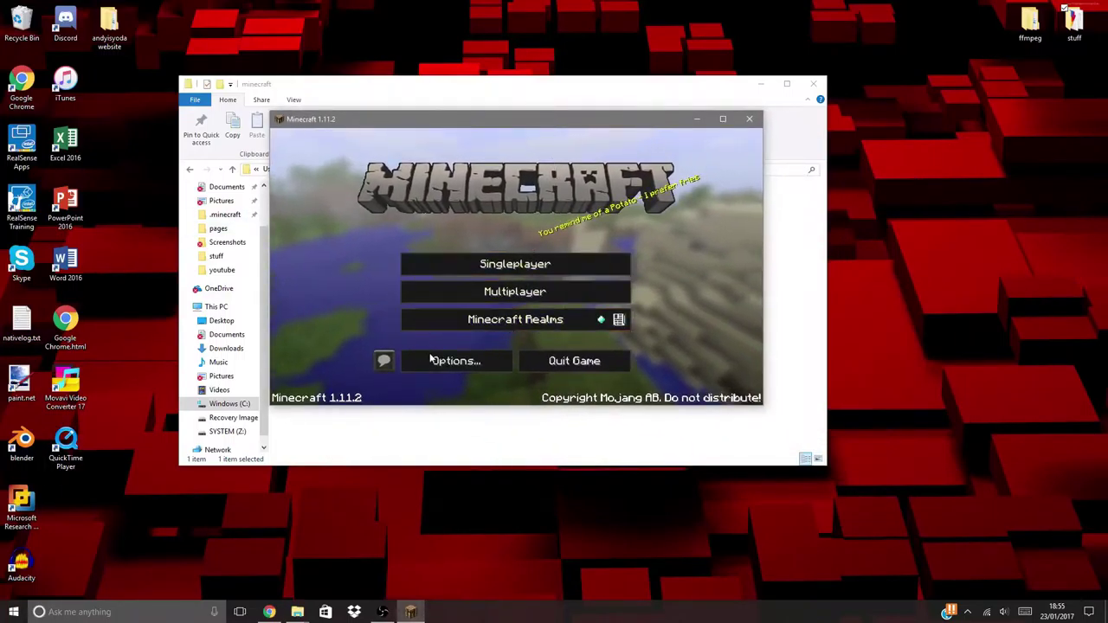
{"action": "left_click", "coordinate": [458, 363]}
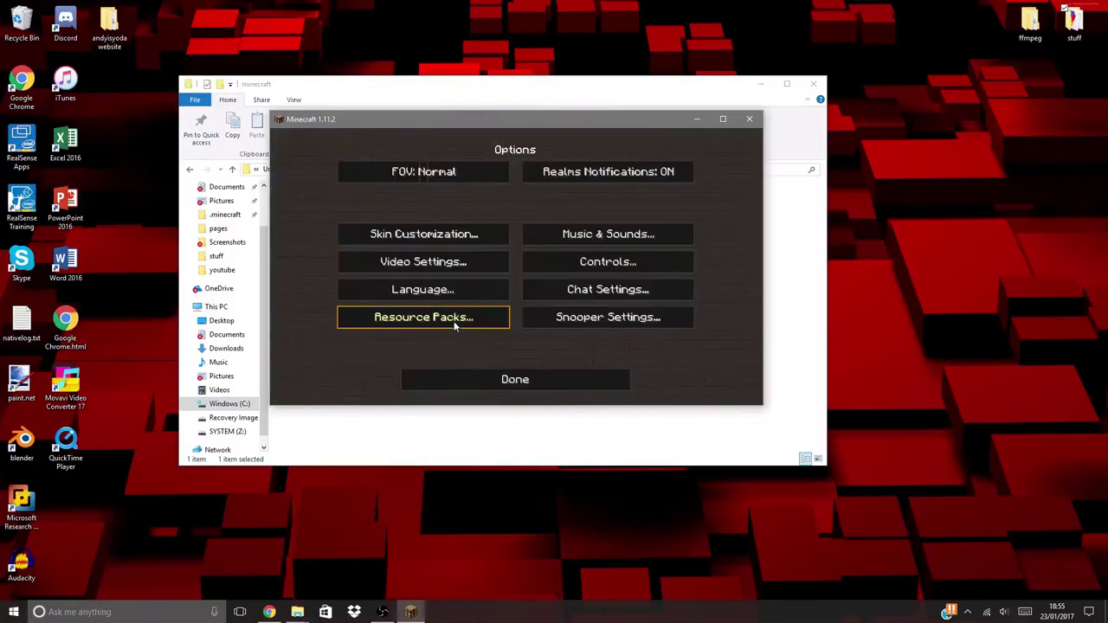
{"action": "left_click", "coordinate": [457, 324]}
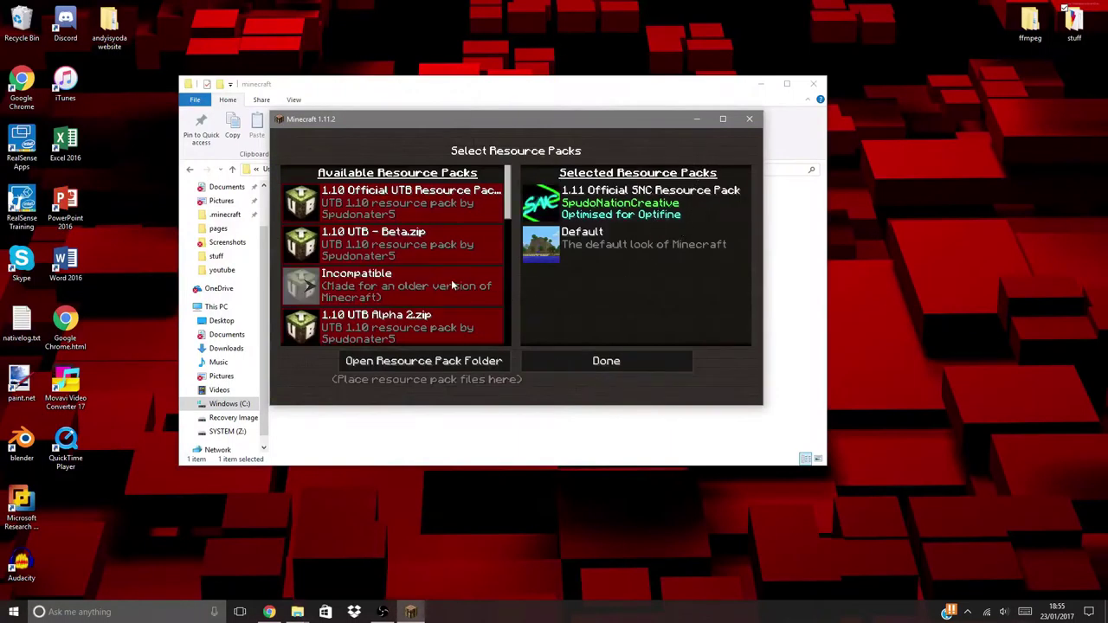
{"action": "scroll", "coordinate": [451, 279], "scroll_direction": "down", "scroll_amount": 3}
{"action": "scroll", "coordinate": [451, 284], "scroll_direction": "down", "scroll_amount": 8}
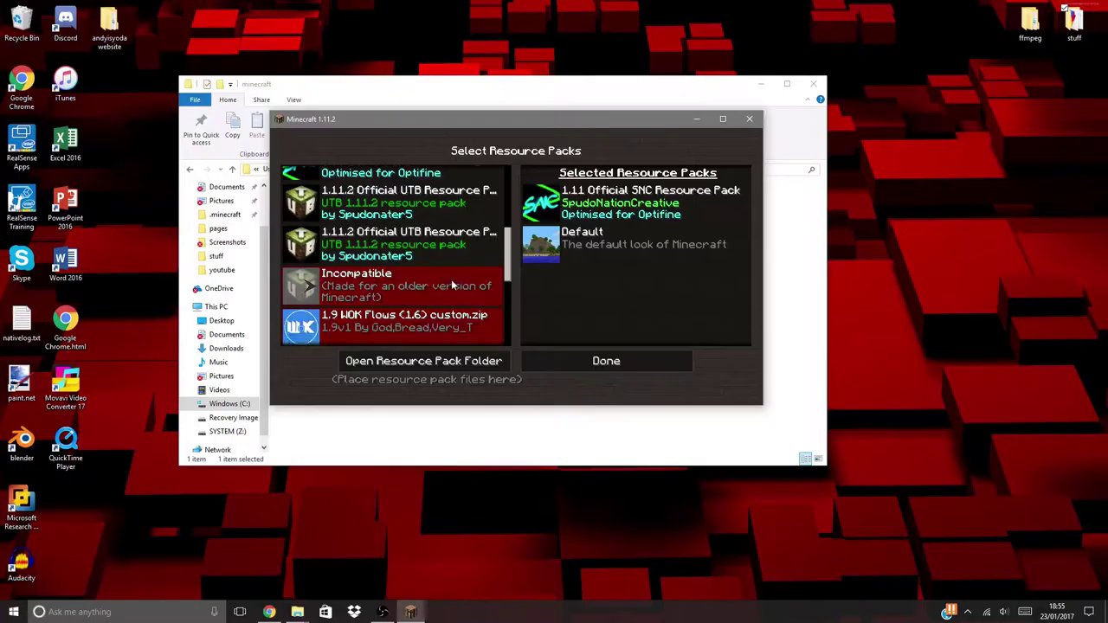
{"action": "scroll", "coordinate": [451, 284], "scroll_direction": "down", "scroll_amount": 4}
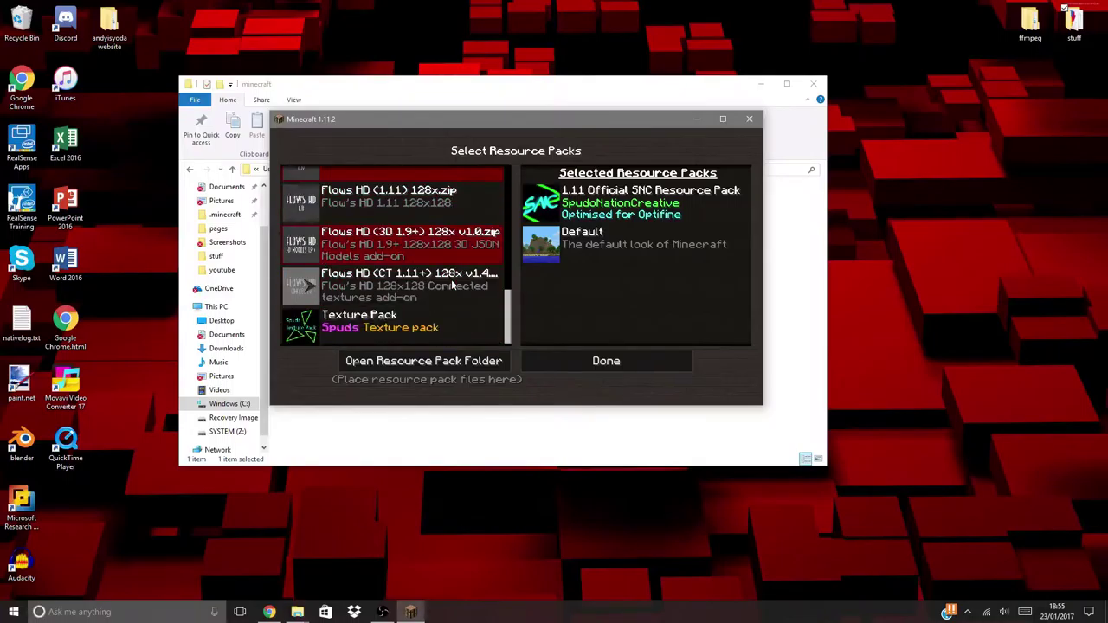
{"action": "mouse_move", "coordinate": [304, 327]}
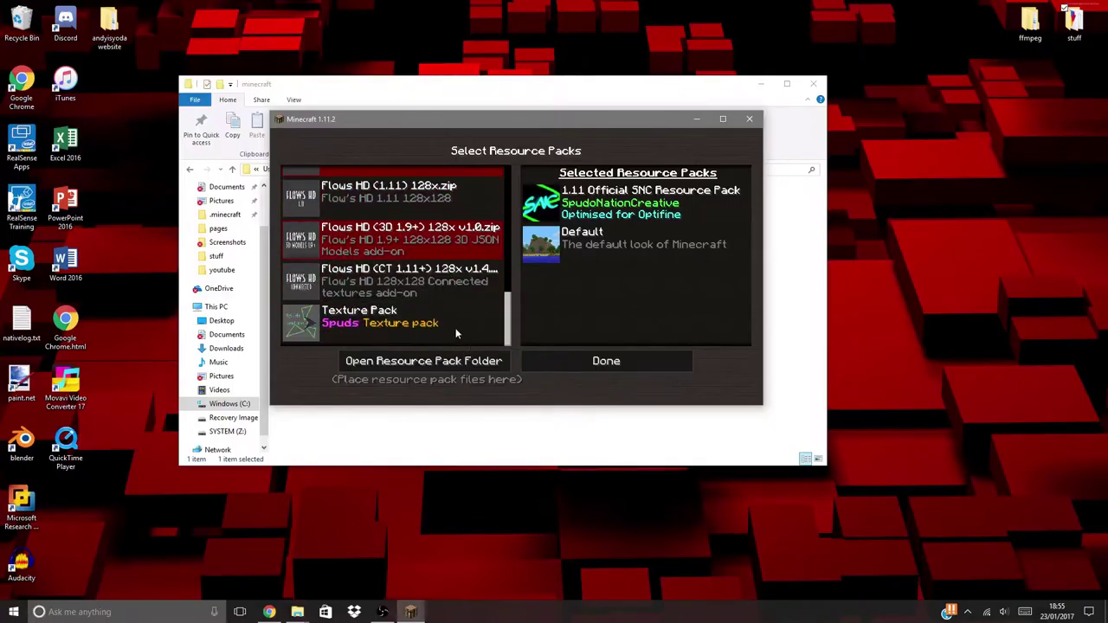
Deselect the 1.11 Official SNC Resource Pack, select "Texture Pack" instead, and minimize the game
{"action": "left_click", "coordinate": [535, 201]}
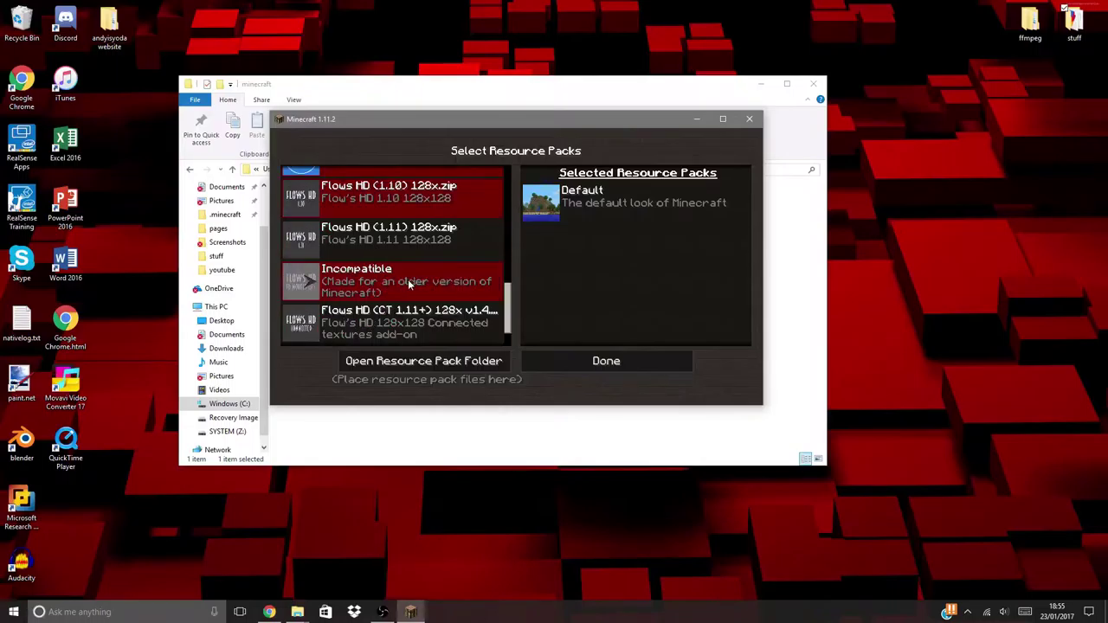
{"action": "scroll", "coordinate": [407, 279], "scroll_direction": "down", "scroll_amount": 1}
{"action": "left_click", "coordinate": [311, 320]}
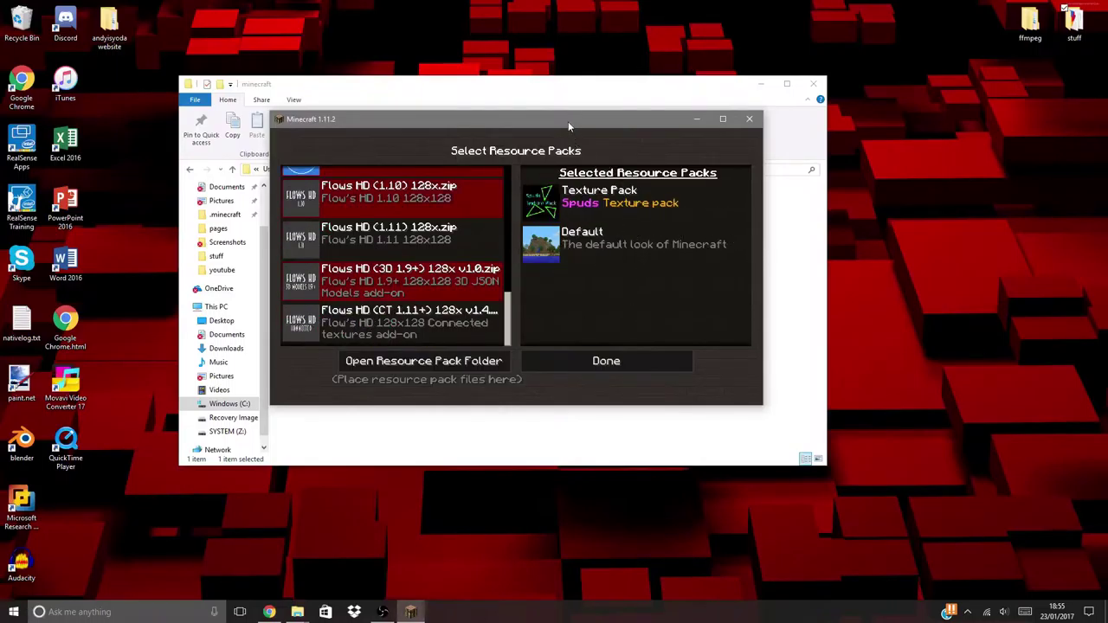
{"action": "left_click", "coordinate": [696, 119]}
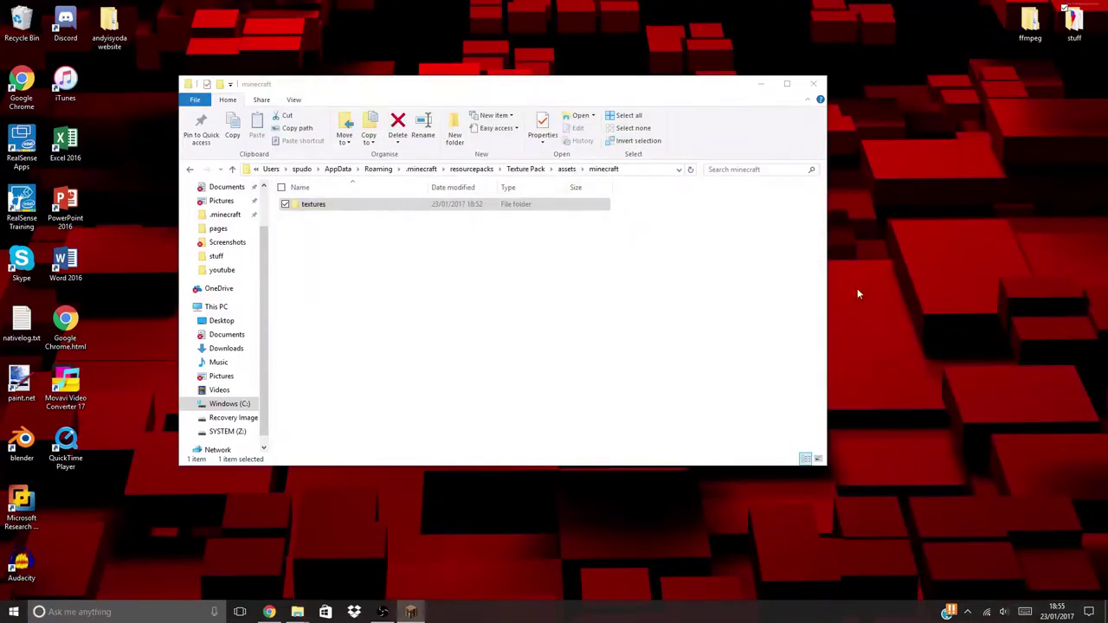
Switch to Chrome and open the Bandizip download options on the Bandisoft page
{"action": "left_click", "coordinate": [272, 612]}
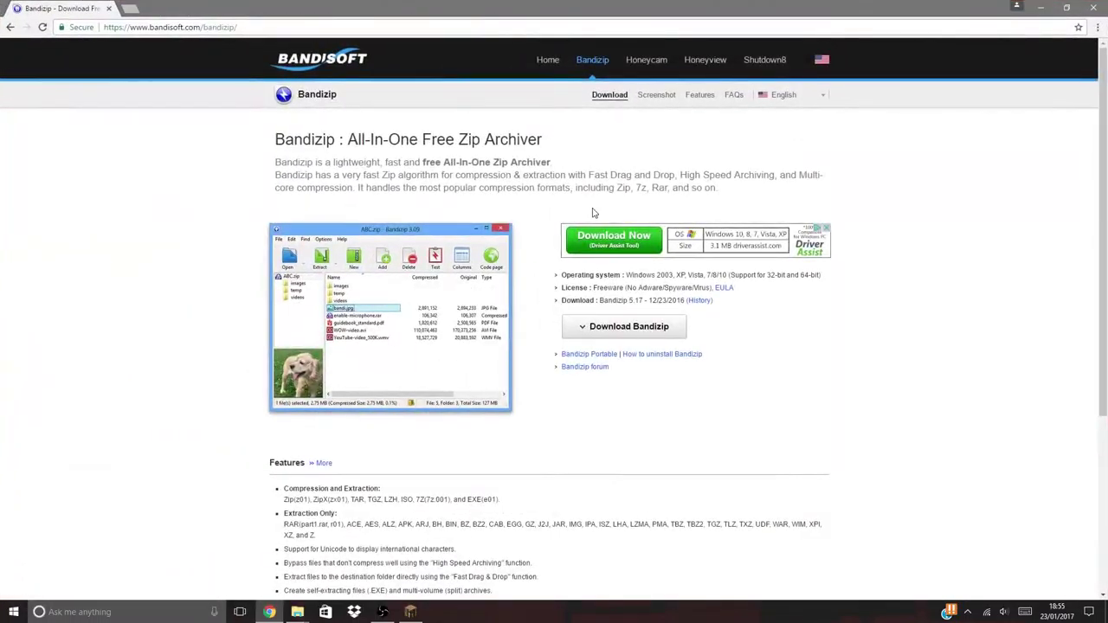
{"action": "left_click", "coordinate": [634, 333]}
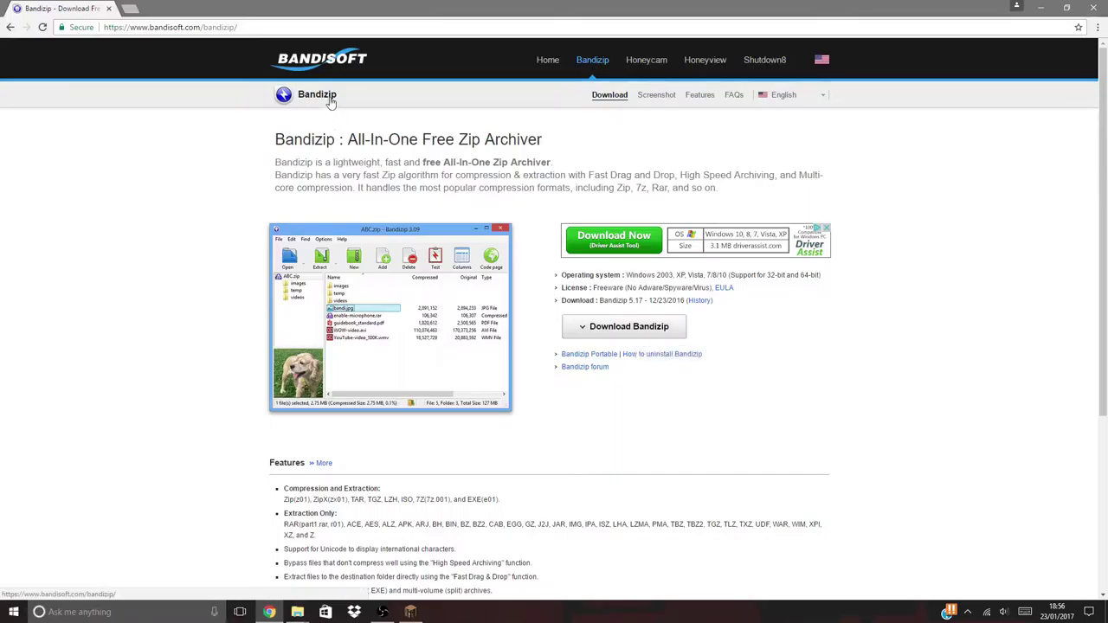
{"action": "left_click", "coordinate": [620, 323]}
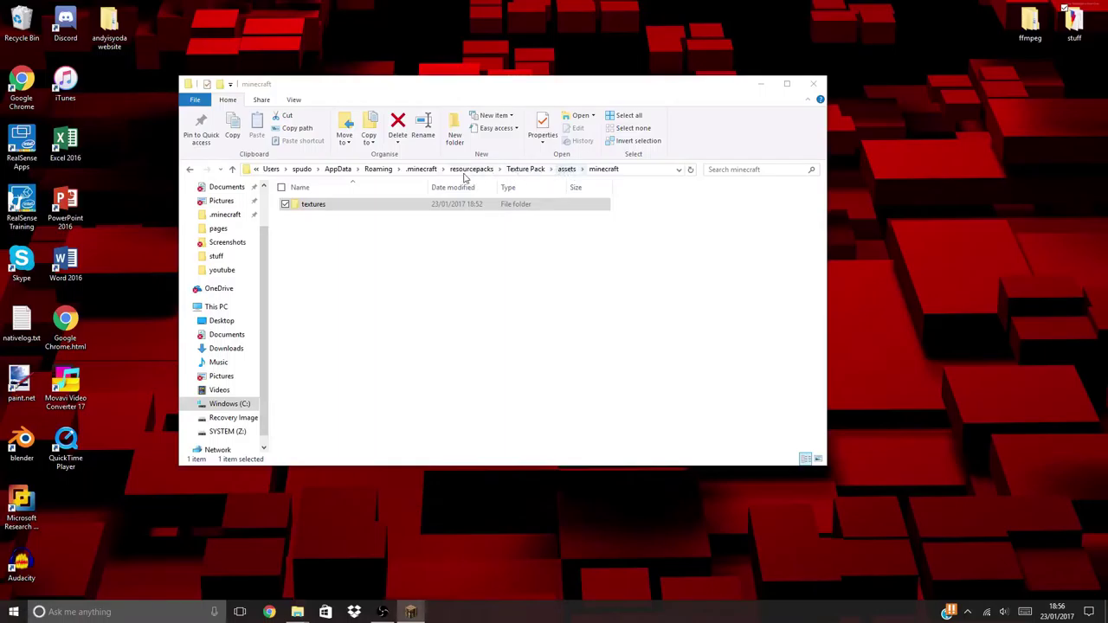
Go to the .minecraft versions folder and open the 1.11.2-OptiFine_HD_U_B6 folder
{"action": "left_click", "coordinate": [422, 169]}
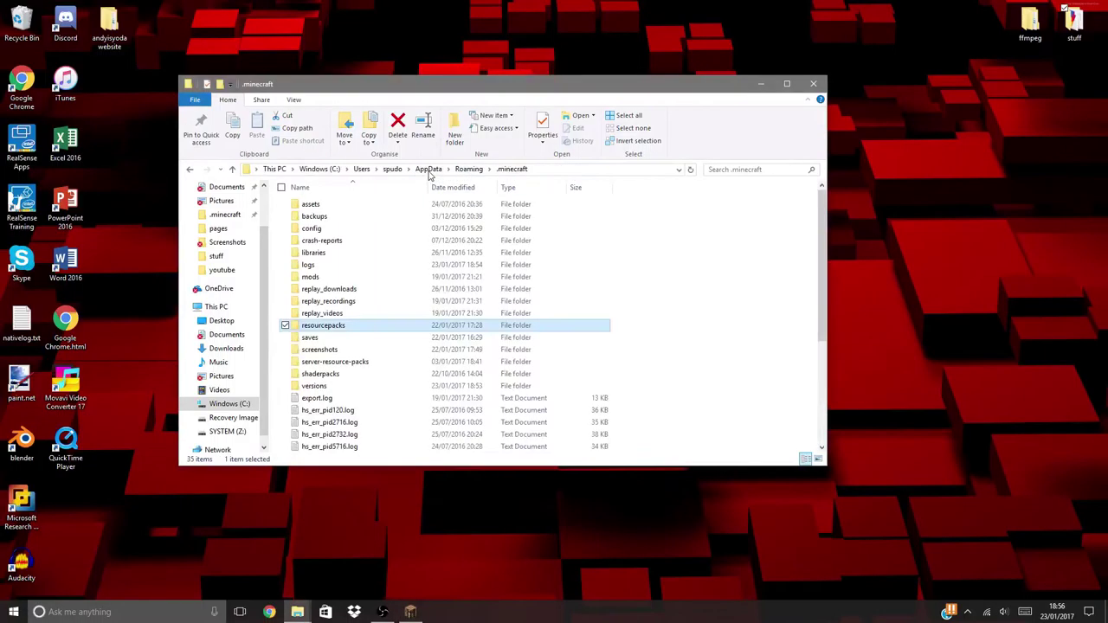
{"action": "double_click", "coordinate": [350, 389]}
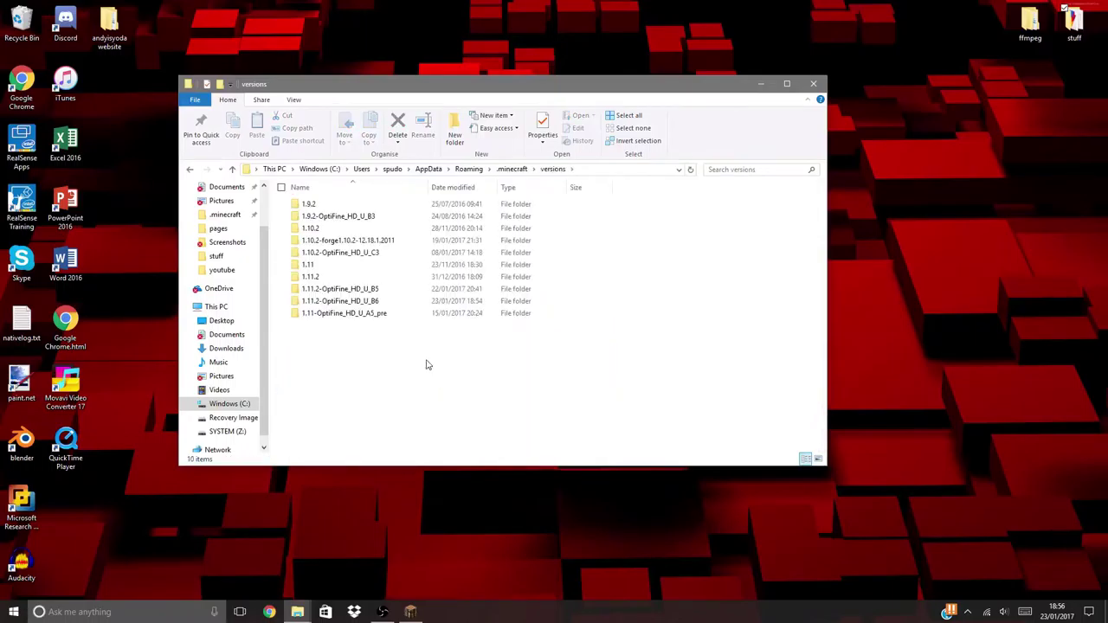
{"action": "left_click", "coordinate": [365, 301]}
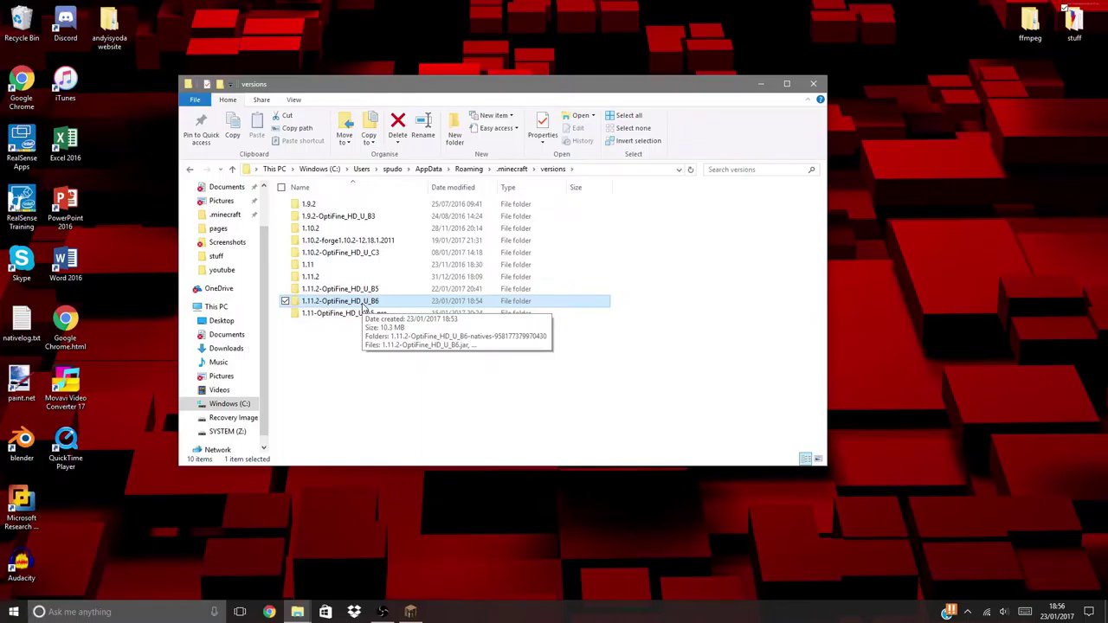
{"action": "double_click", "coordinate": [376, 303]}
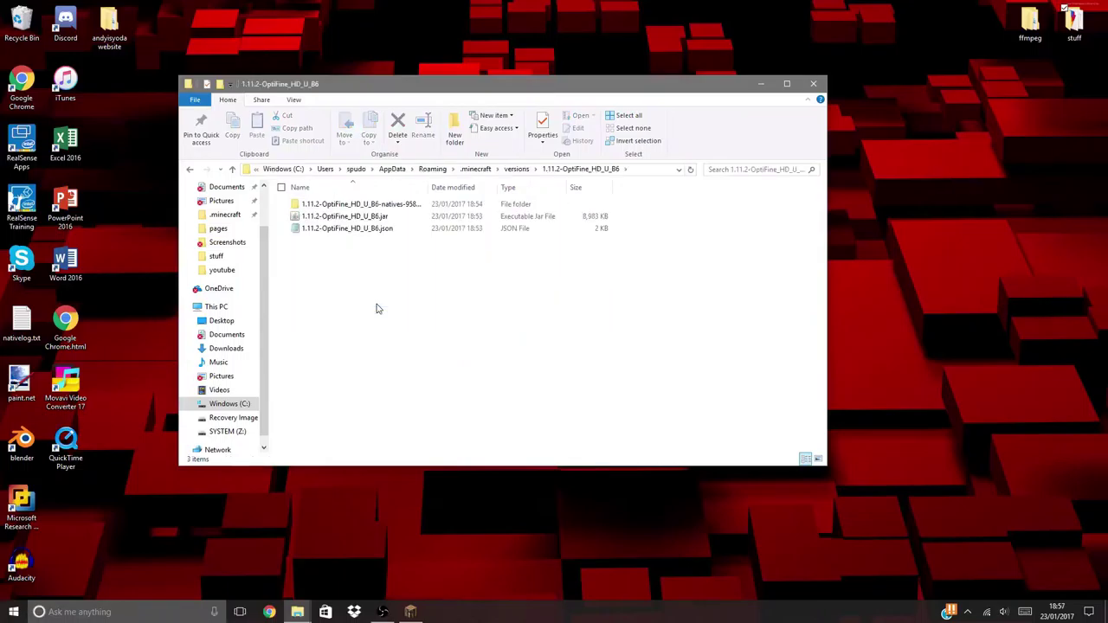
Open 1.11.2-OptiFine_HD_U_B6.jar with Bandizip and maximize the archive window
{"action": "left_click", "coordinate": [354, 218]}
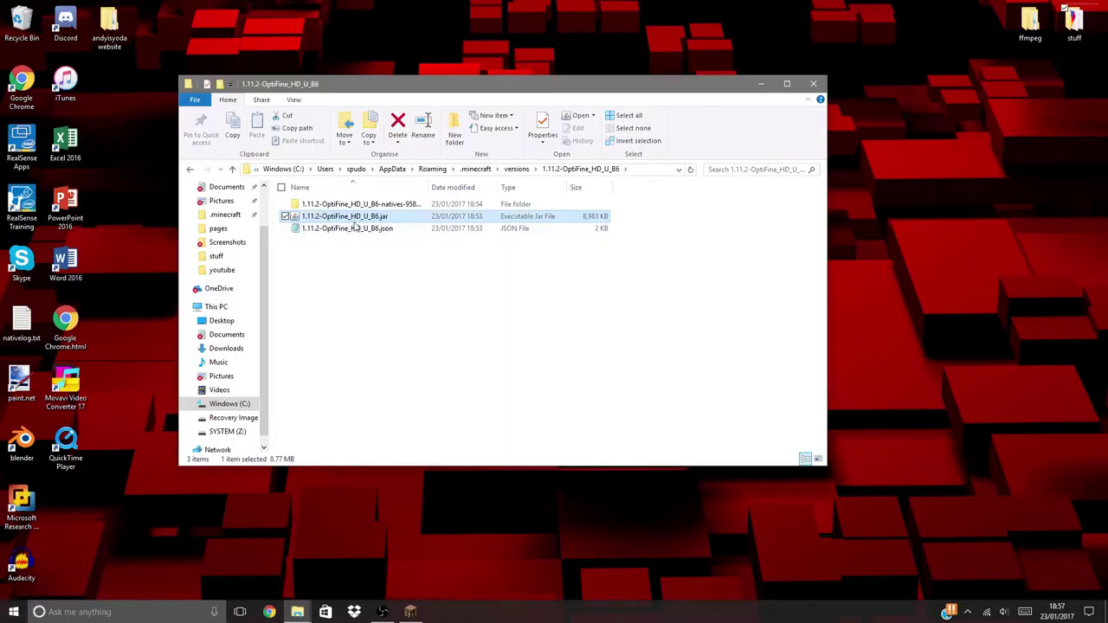
{"action": "right_click", "coordinate": [354, 221]}
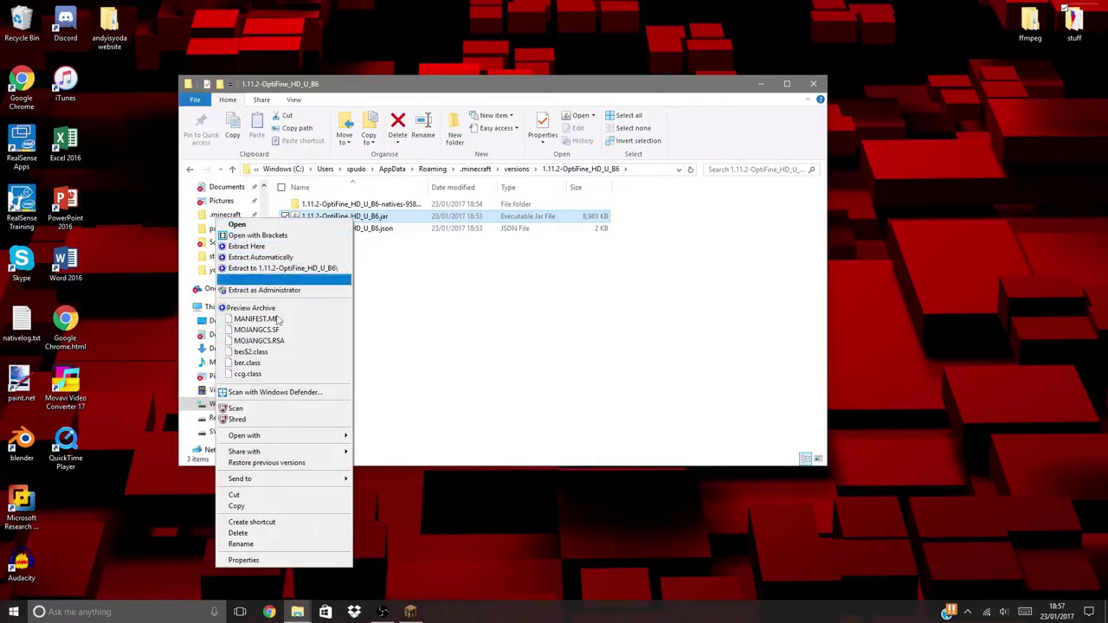
{"action": "mouse_move", "coordinate": [260, 435]}
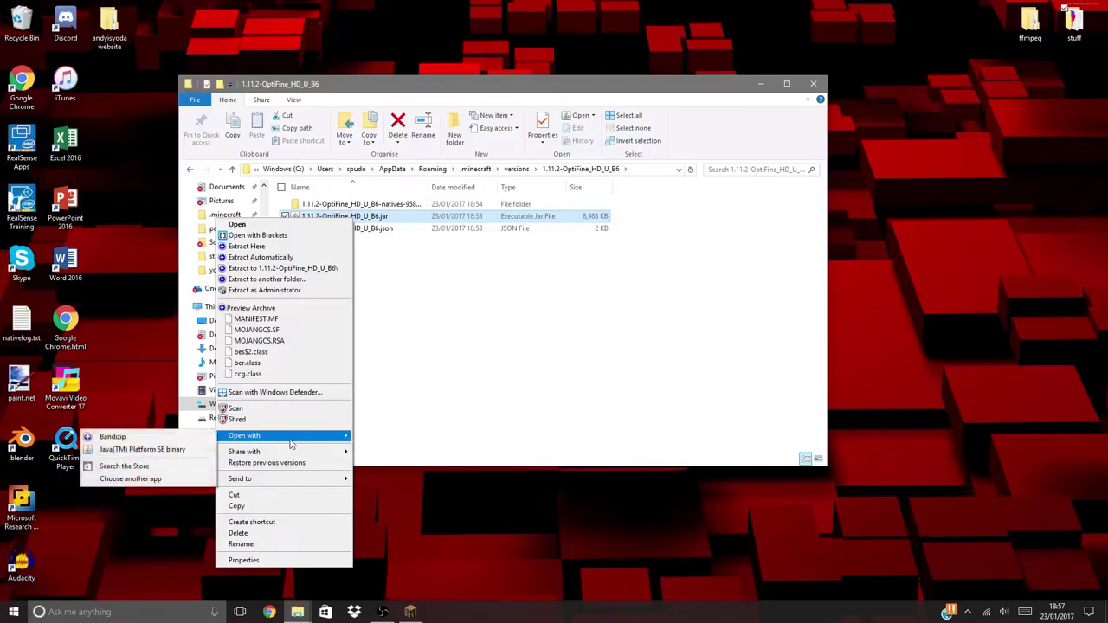
{"action": "left_click", "coordinate": [128, 437]}
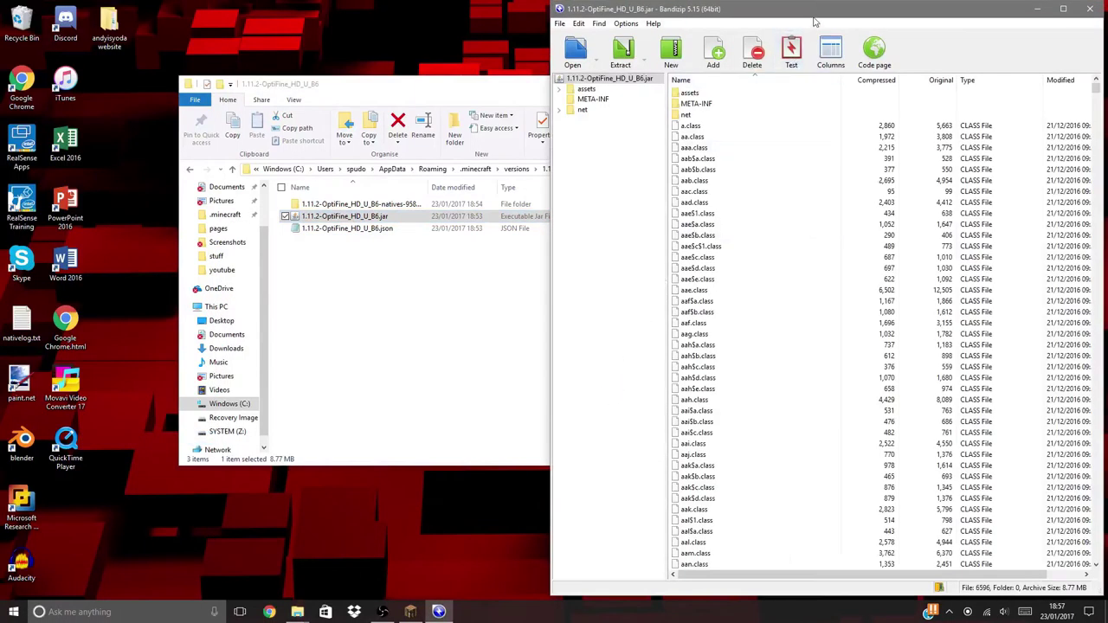
{"action": "left_click_drag", "start_coordinate": [811, 15], "coordinate": [509, 0]}
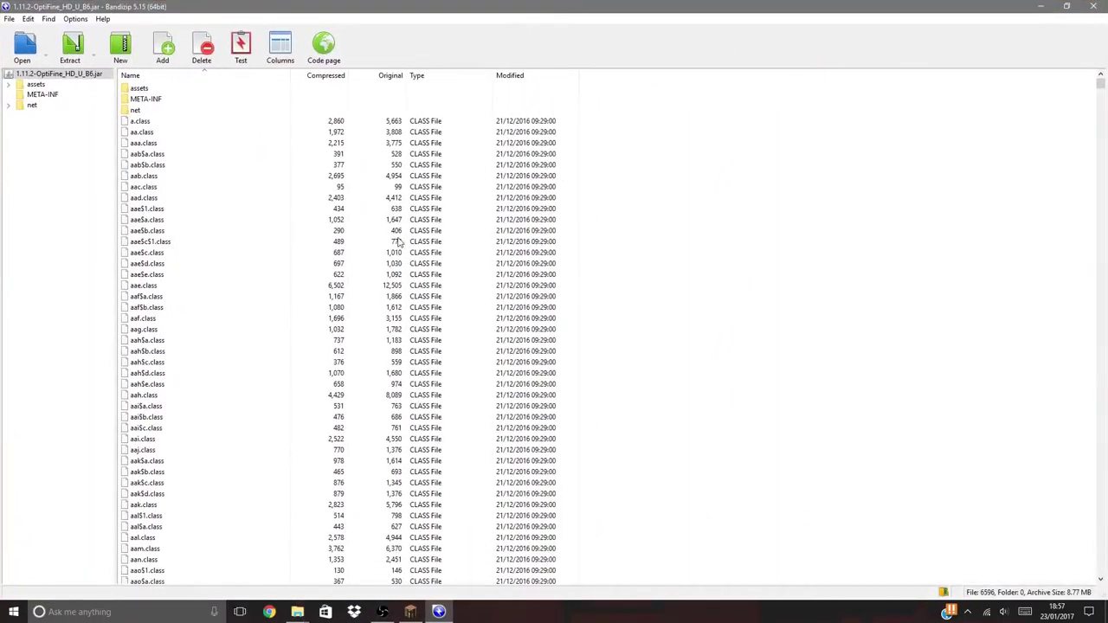
Browse inside the archive to the assets > minecraft > textures folder
{"action": "double_click", "coordinate": [159, 90]}
{"action": "double_click", "coordinate": [153, 101]}
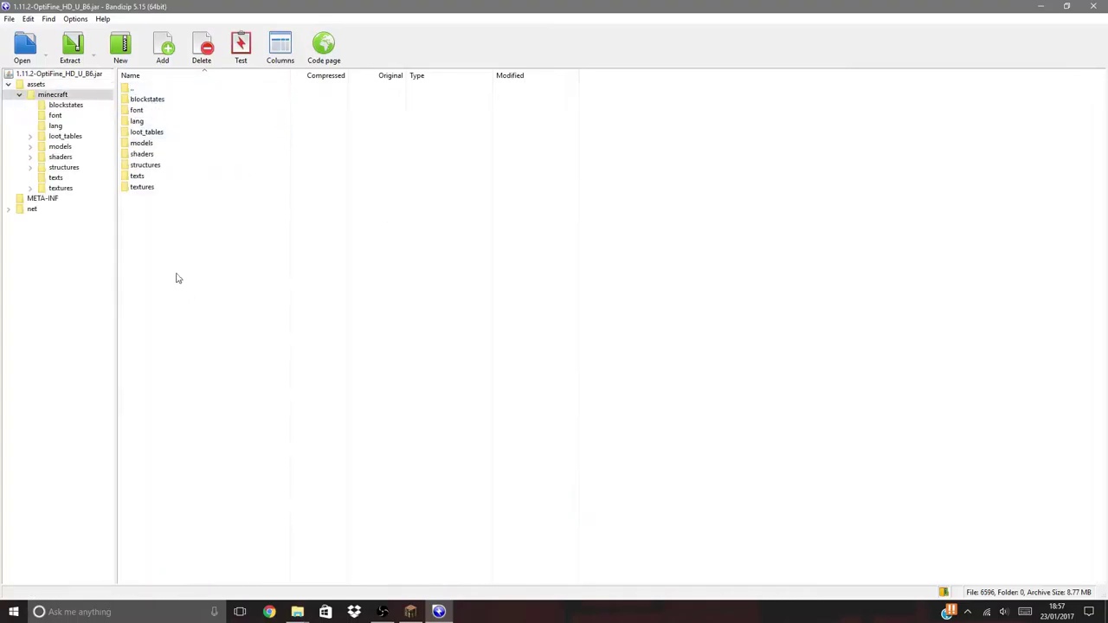
{"action": "double_click", "coordinate": [169, 189]}
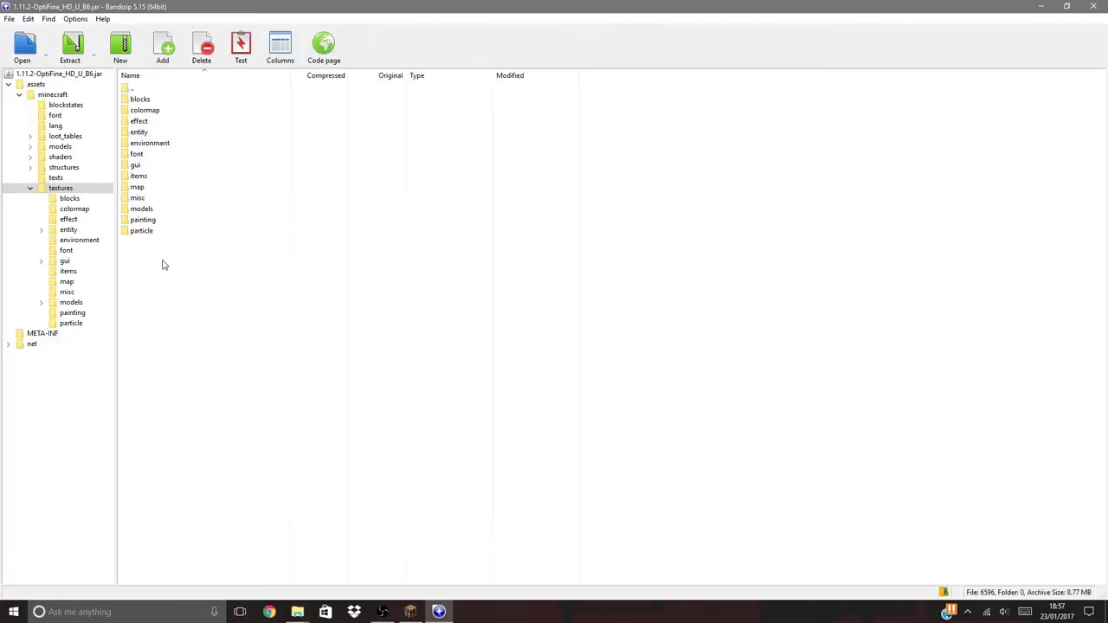
Place Bandizip and File Explorer side by side and open Texture Pack > assets > minecraft > textures from resourcepacks in File Explorer
{"action": "left_click_drag", "start_coordinate": [394, 7], "coordinate": [1106, 225]}
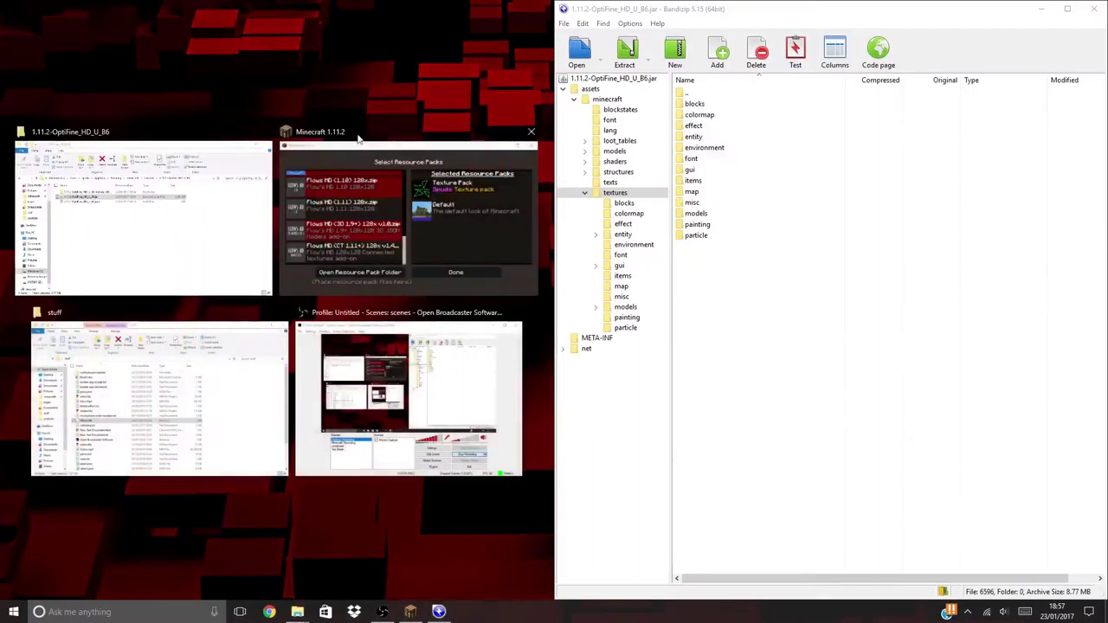
{"action": "left_click", "coordinate": [190, 259]}
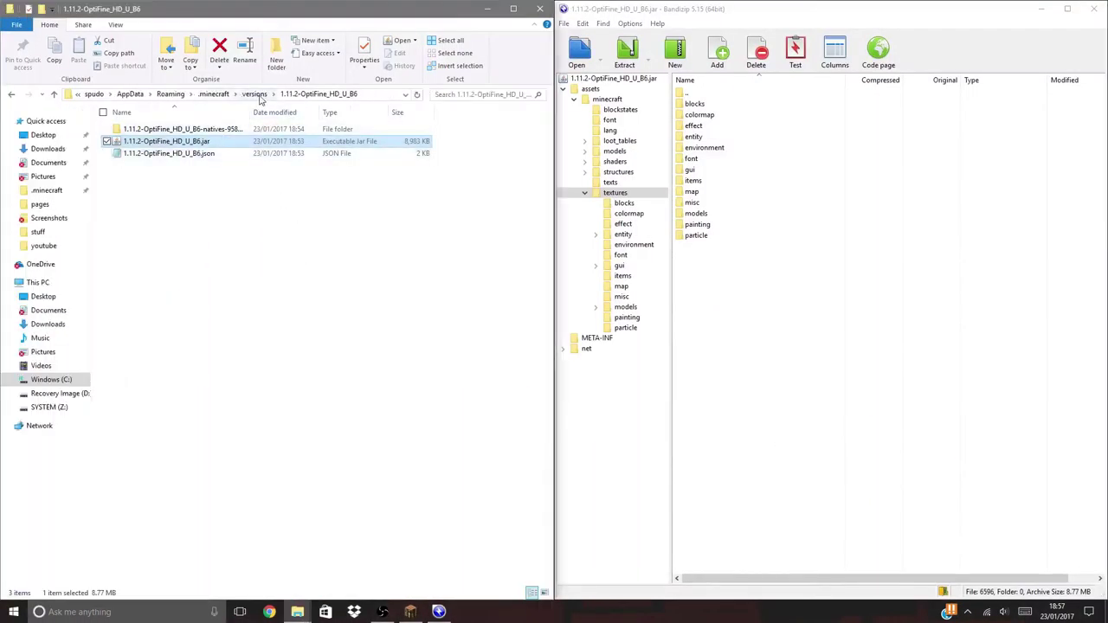
{"action": "left_click", "coordinate": [216, 95]}
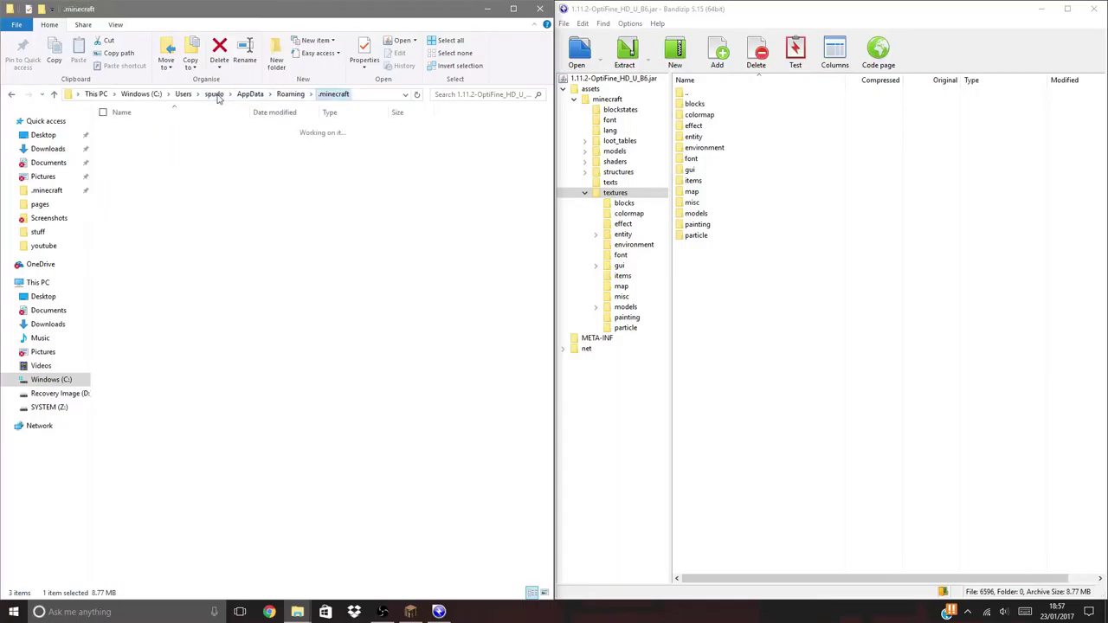
{"action": "double_click", "coordinate": [166, 250]}
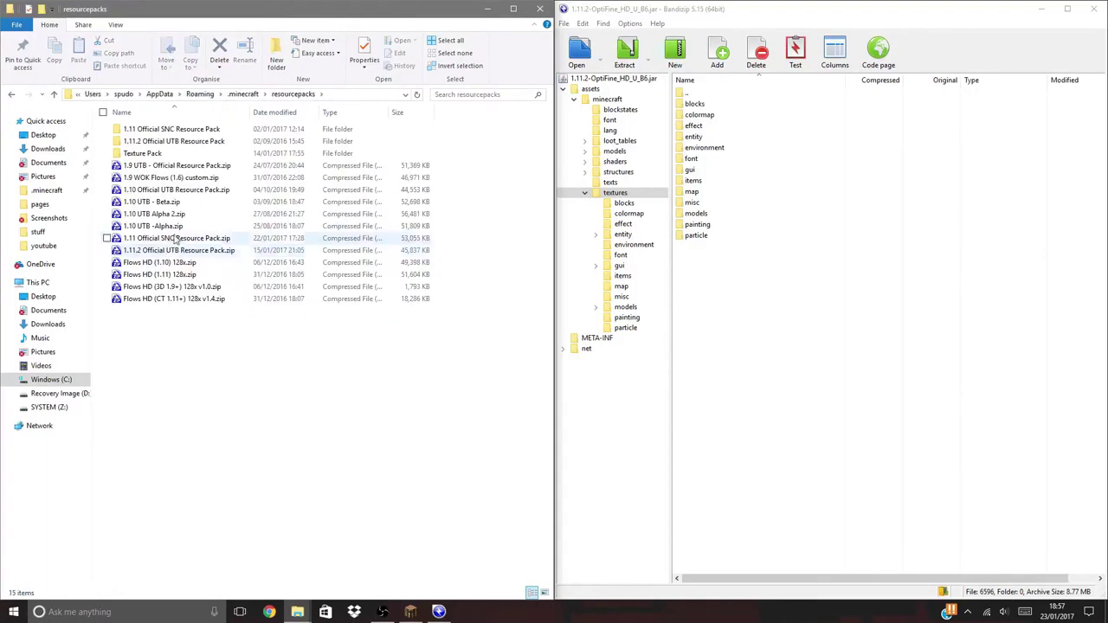
{"action": "left_click", "coordinate": [170, 156]}
{"action": "double_click", "coordinate": [171, 156]}
{"action": "double_click", "coordinate": [139, 130]}
{"action": "double_click", "coordinate": [154, 131]}
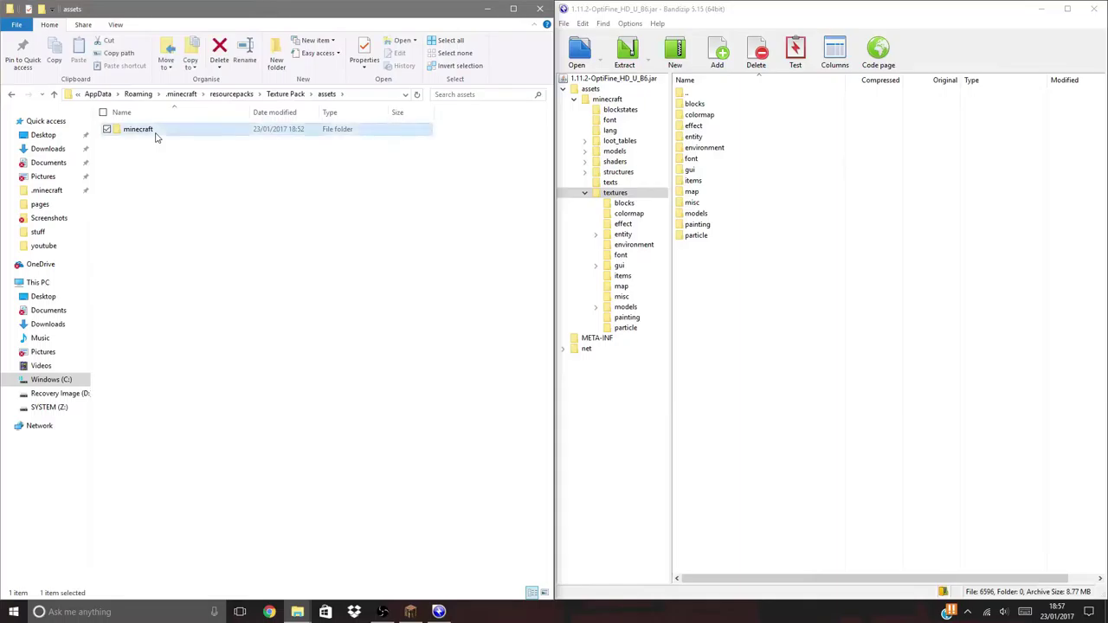
{"action": "double_click", "coordinate": [156, 131]}
Copy all texture folders, from blocks to particle, from the archive into the pack's textures folder, and close Bandizip without updating it
{"action": "left_click_drag", "start_coordinate": [723, 277], "coordinate": [291, 382]}
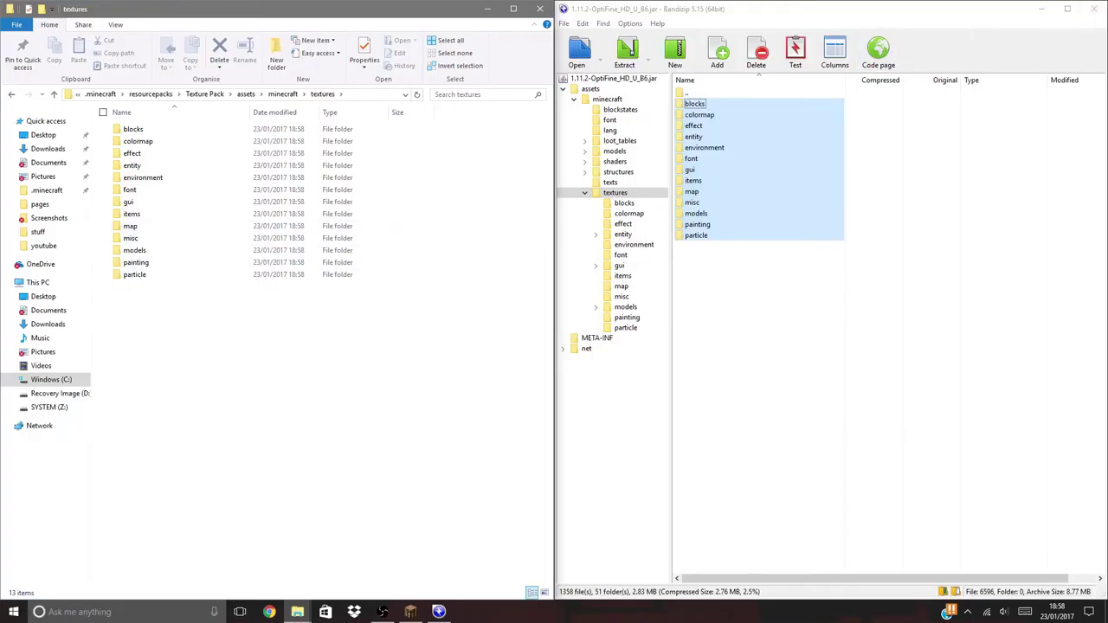
{"action": "left_click", "coordinate": [1095, 10]}
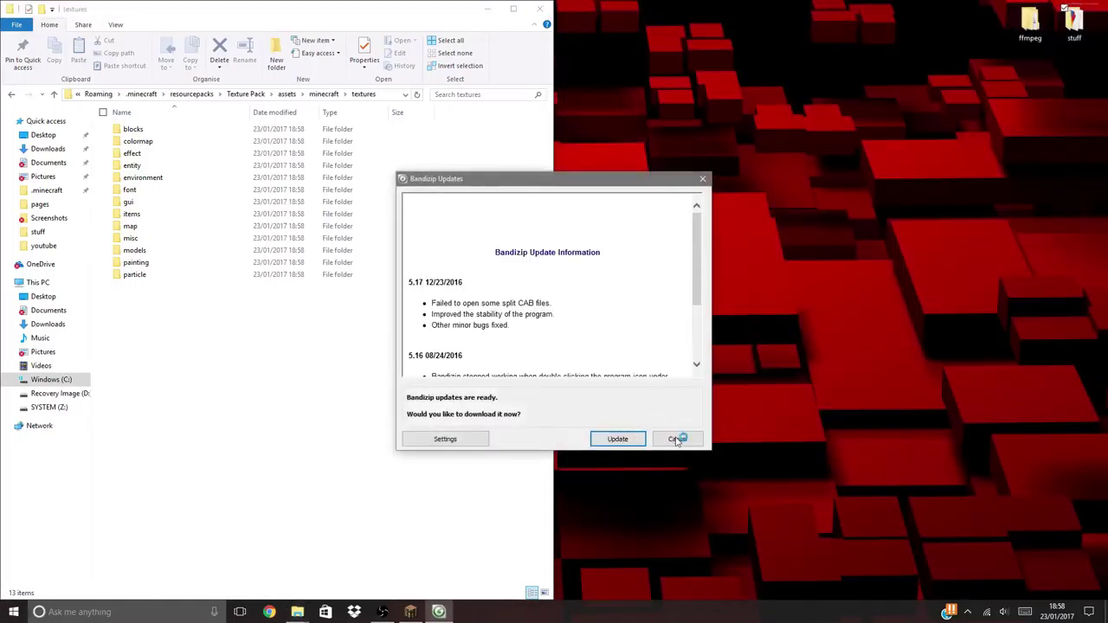
{"action": "left_click", "coordinate": [677, 439]}
{"action": "left_click_drag", "start_coordinate": [366, 15], "coordinate": [663, 82]}
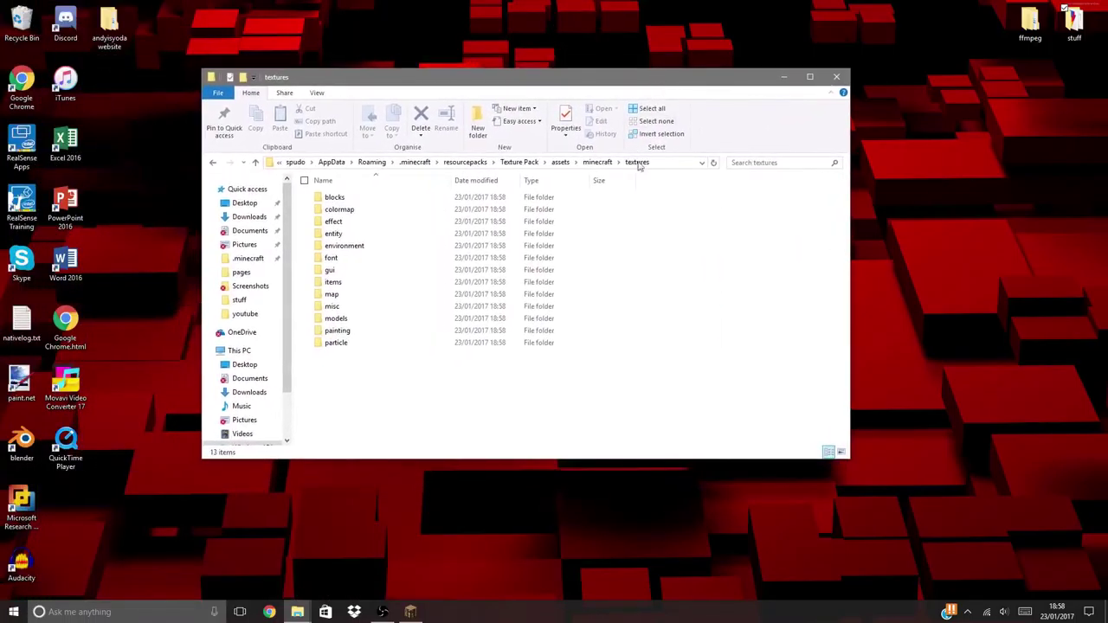
Open the blocks folder inside the texture pack's textures folder
{"action": "left_click", "coordinate": [597, 162]}
{"action": "double_click", "coordinate": [362, 198]}
{"action": "double_click", "coordinate": [363, 198]}
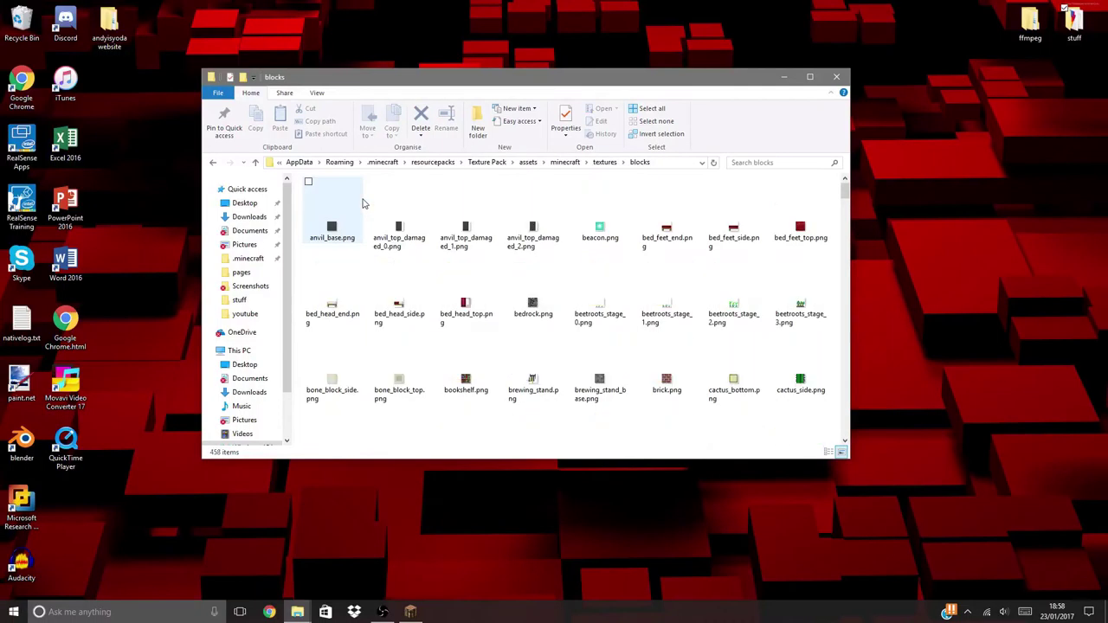
Look through the block texture images in the blocks folder
{"action": "scroll", "coordinate": [762, 320], "scroll_direction": "down", "scroll_amount": 5}
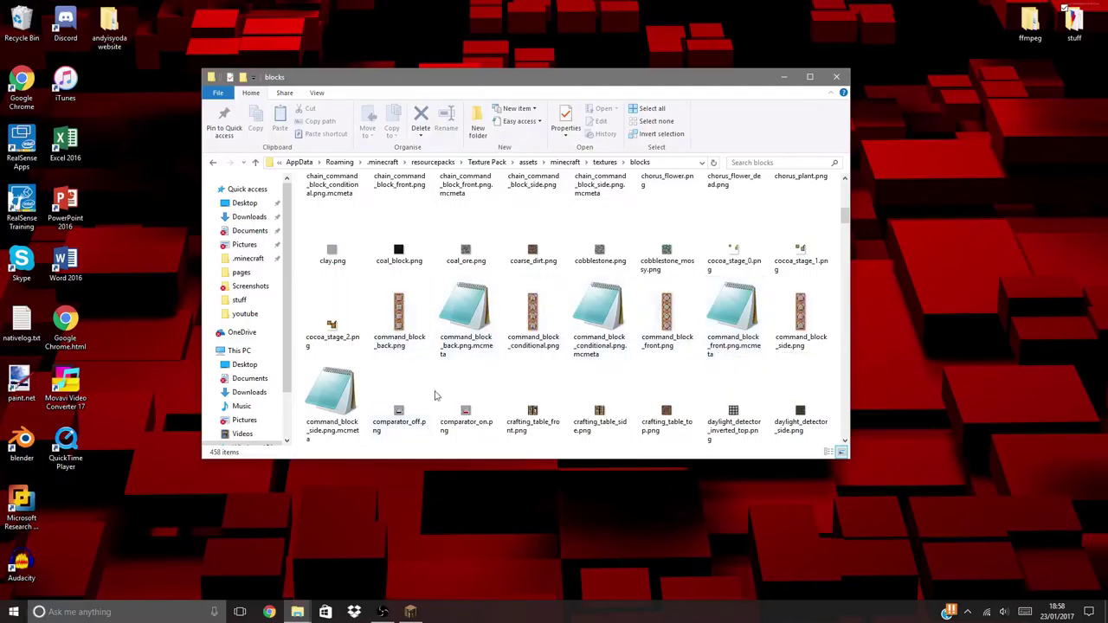
{"action": "scroll", "coordinate": [428, 391], "scroll_direction": "down", "scroll_amount": 2}
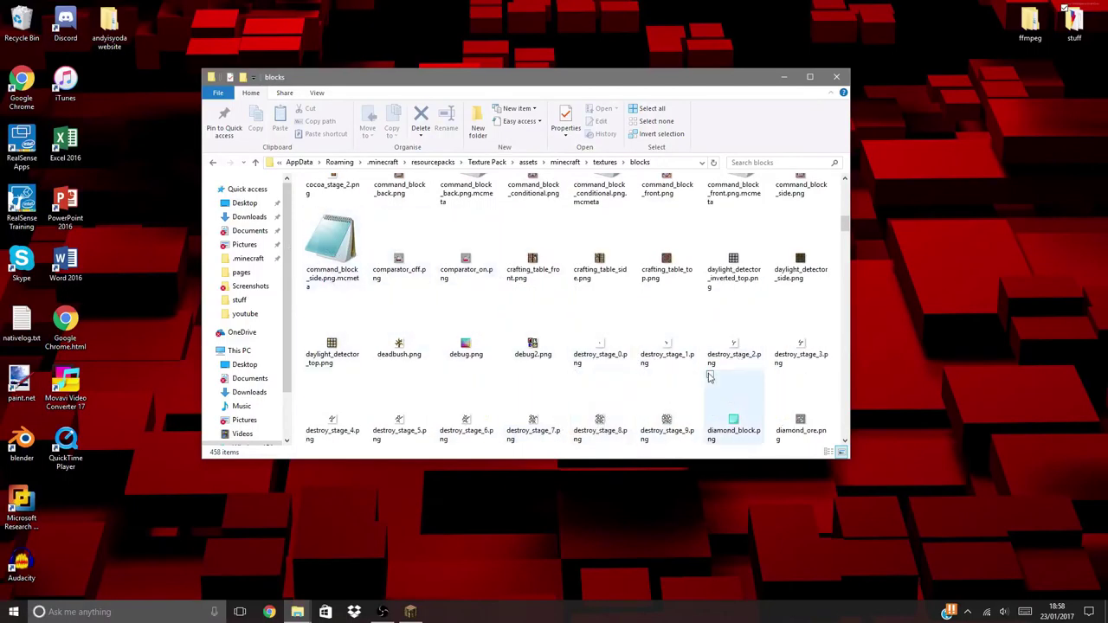
{"action": "scroll", "coordinate": [723, 376], "scroll_direction": "down", "scroll_amount": 2}
{"action": "scroll", "coordinate": [681, 378], "scroll_direction": "down", "scroll_amount": 2}
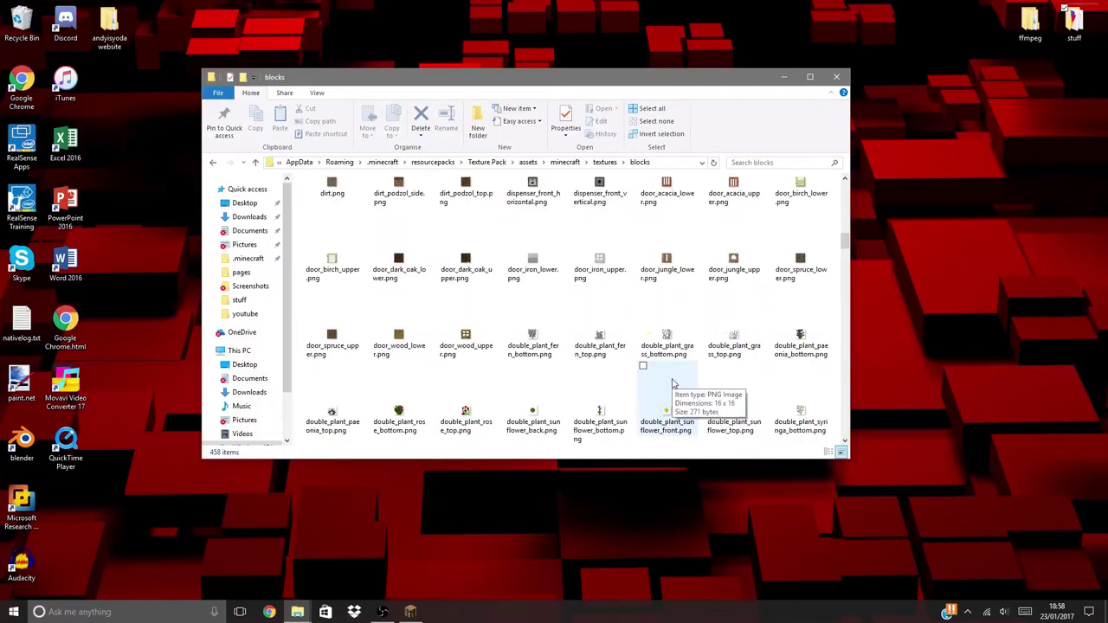
{"action": "scroll", "coordinate": [673, 384], "scroll_direction": "down", "scroll_amount": 3}
{"action": "scroll", "coordinate": [606, 385], "scroll_direction": "up", "scroll_amount": 10}
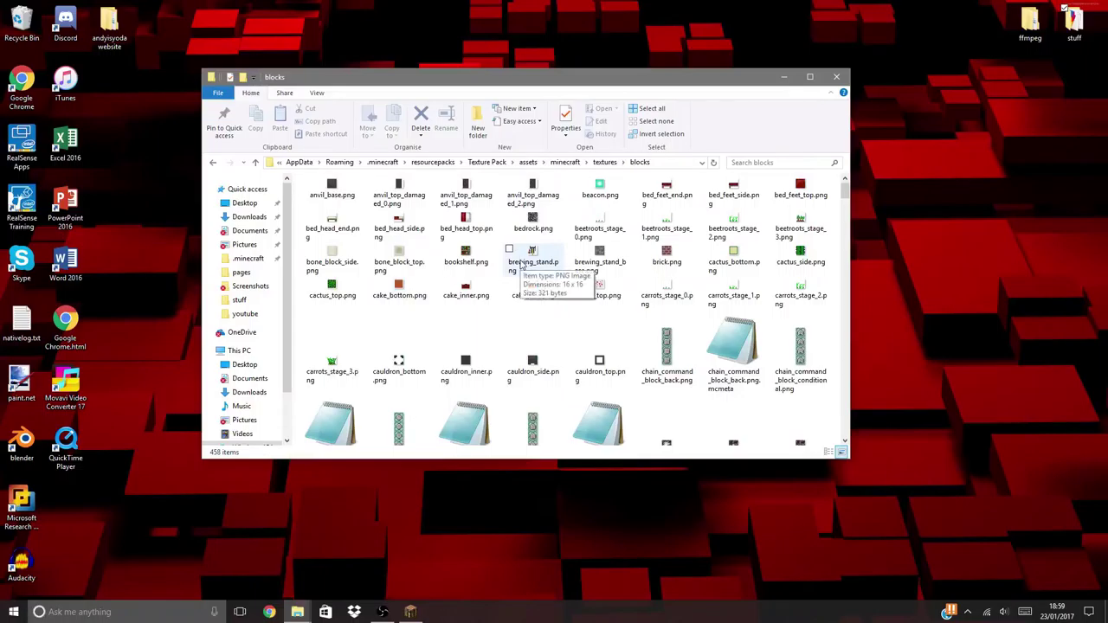
{"action": "scroll", "coordinate": [597, 337], "scroll_direction": "down", "scroll_amount": 4}
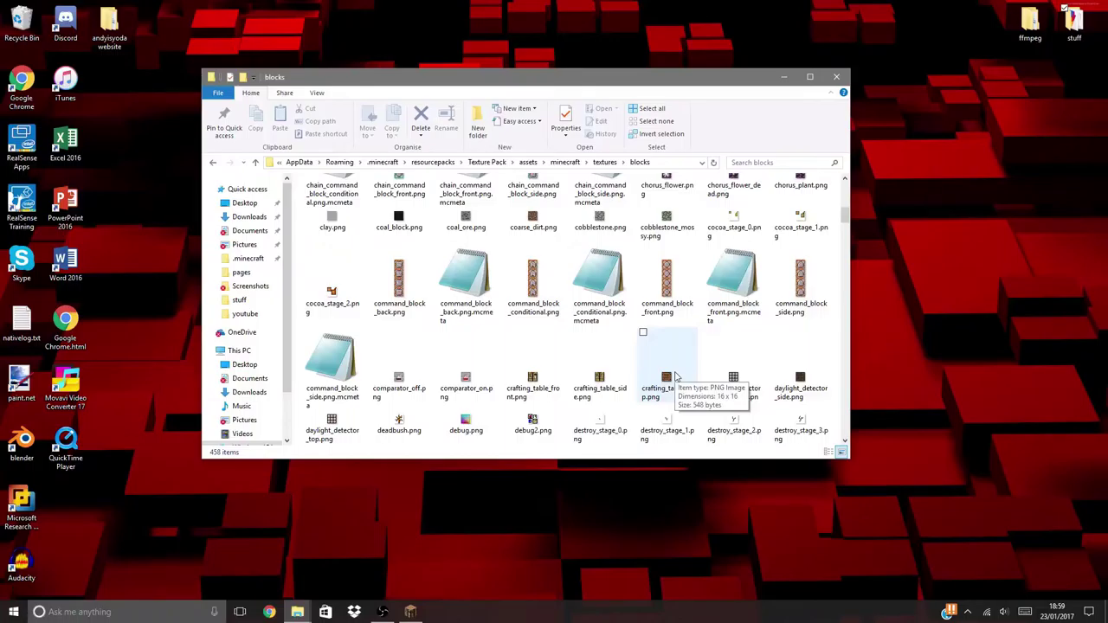
{"action": "scroll", "coordinate": [559, 351], "scroll_direction": "up", "scroll_amount": 4}
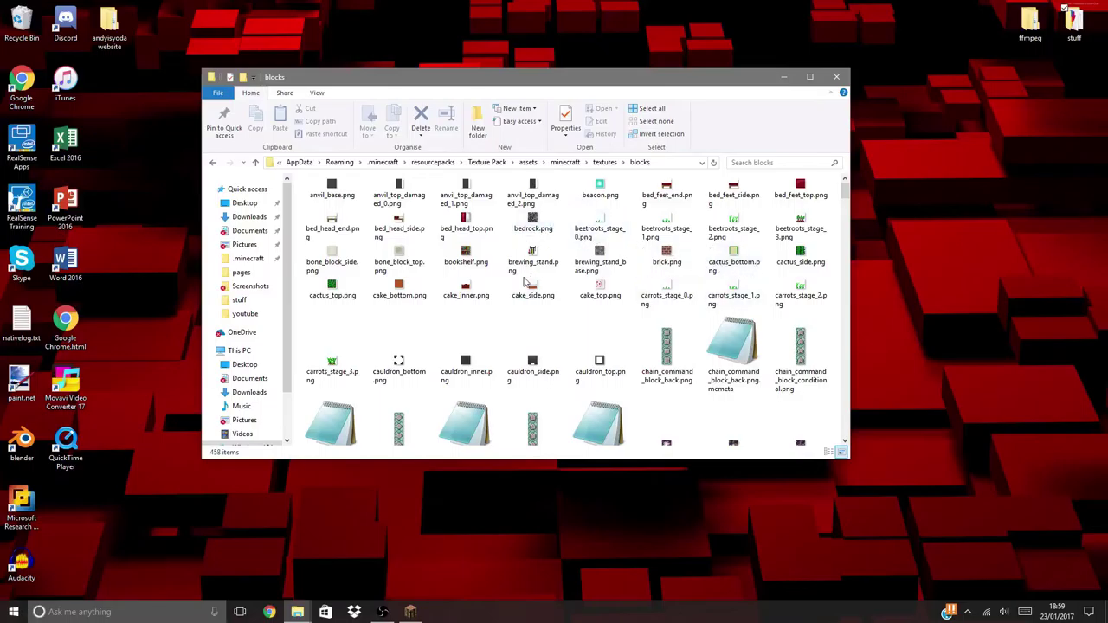
Locate grass_side.png among the block textures and open it in paint.net
{"action": "scroll", "coordinate": [559, 311], "scroll_direction": "down", "scroll_amount": 10}
{"action": "scroll", "coordinate": [559, 312], "scroll_direction": "down", "scroll_amount": 6}
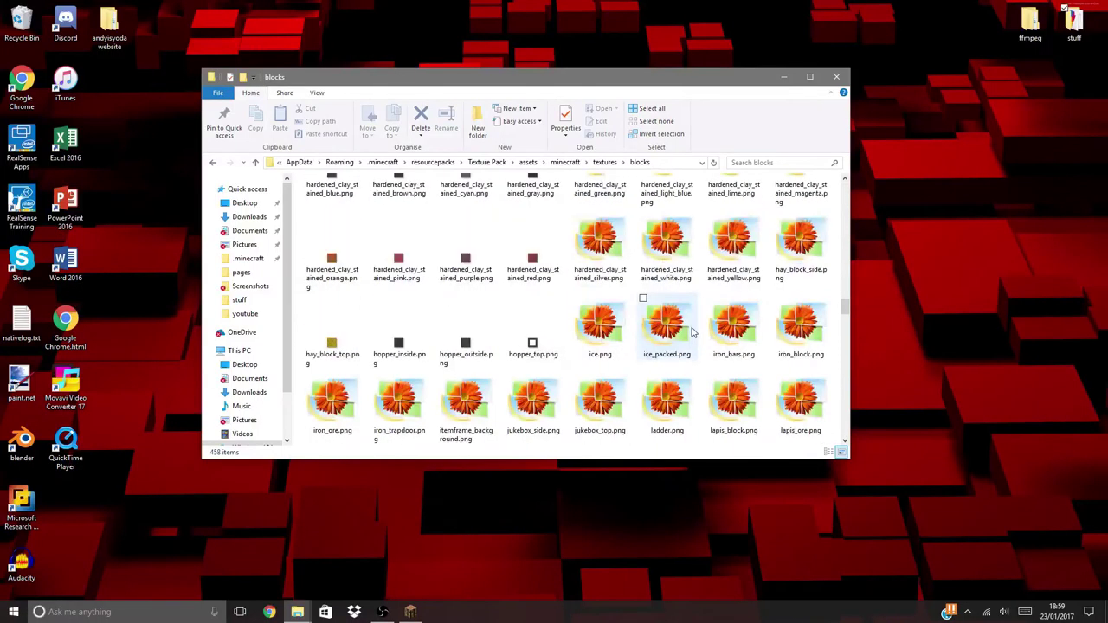
{"action": "scroll", "coordinate": [637, 331], "scroll_direction": "up", "scroll_amount": 3}
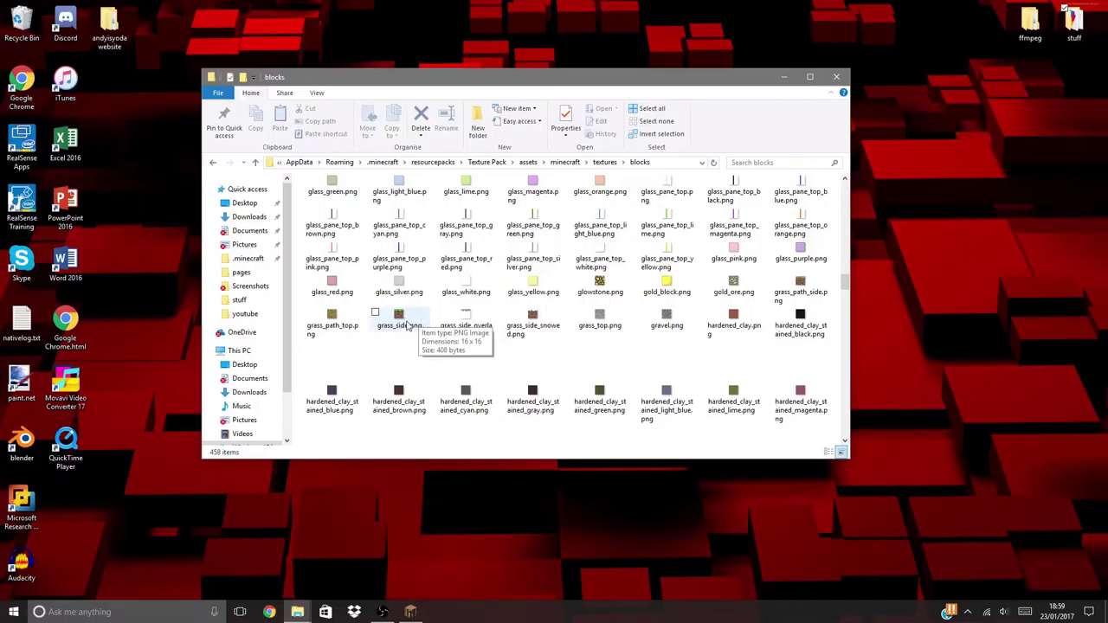
{"action": "left_click", "coordinate": [406, 325]}
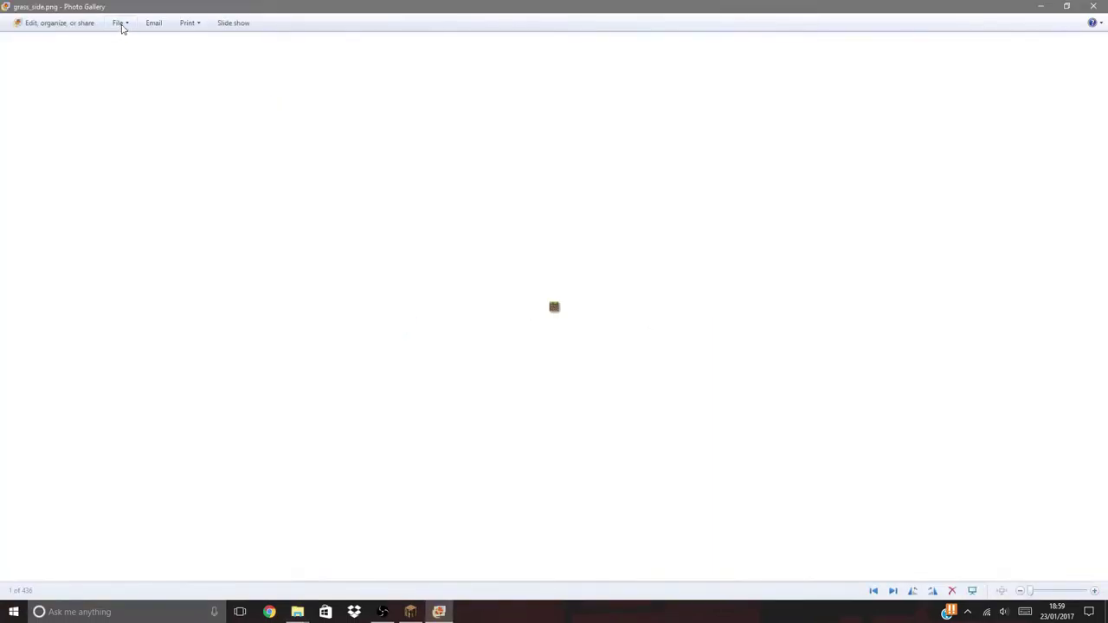
{"action": "left_click", "coordinate": [122, 22]}
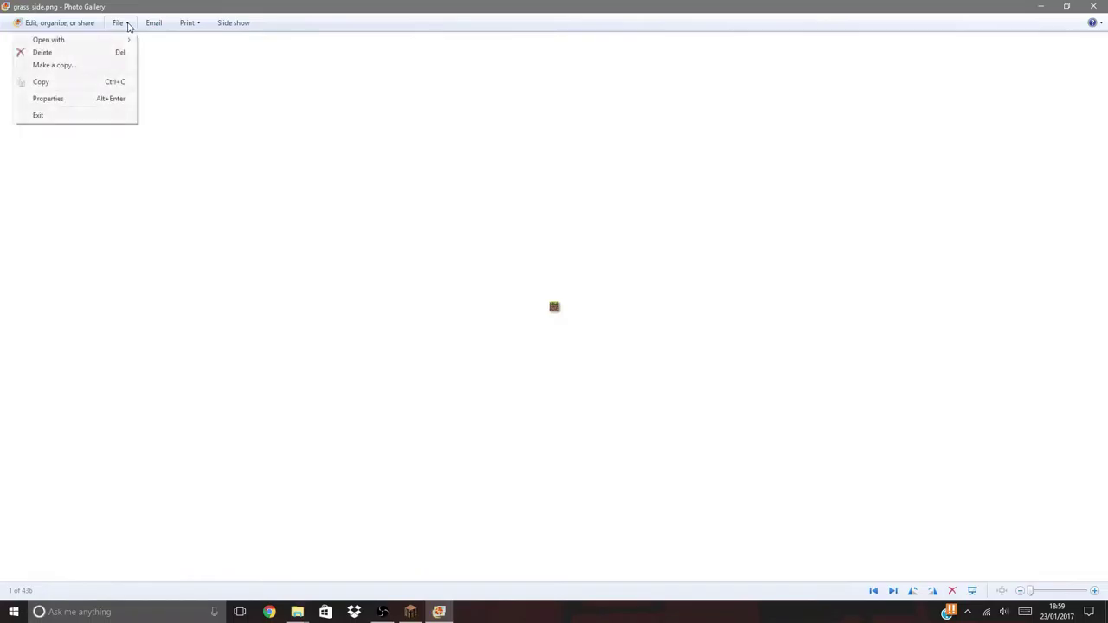
{"action": "mouse_move", "coordinate": [119, 41]}
{"action": "left_click", "coordinate": [169, 40]}
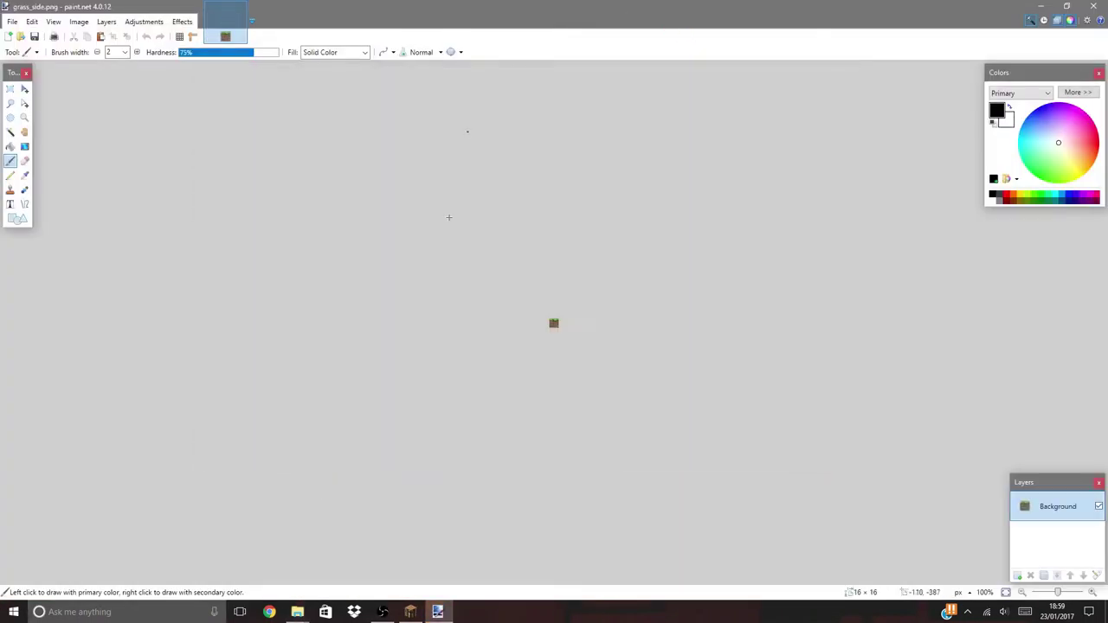
Bring up the image resize settings for grass_side.png
{"action": "left_click", "coordinate": [1092, 592]}
{"action": "left_click", "coordinate": [1092, 592]}
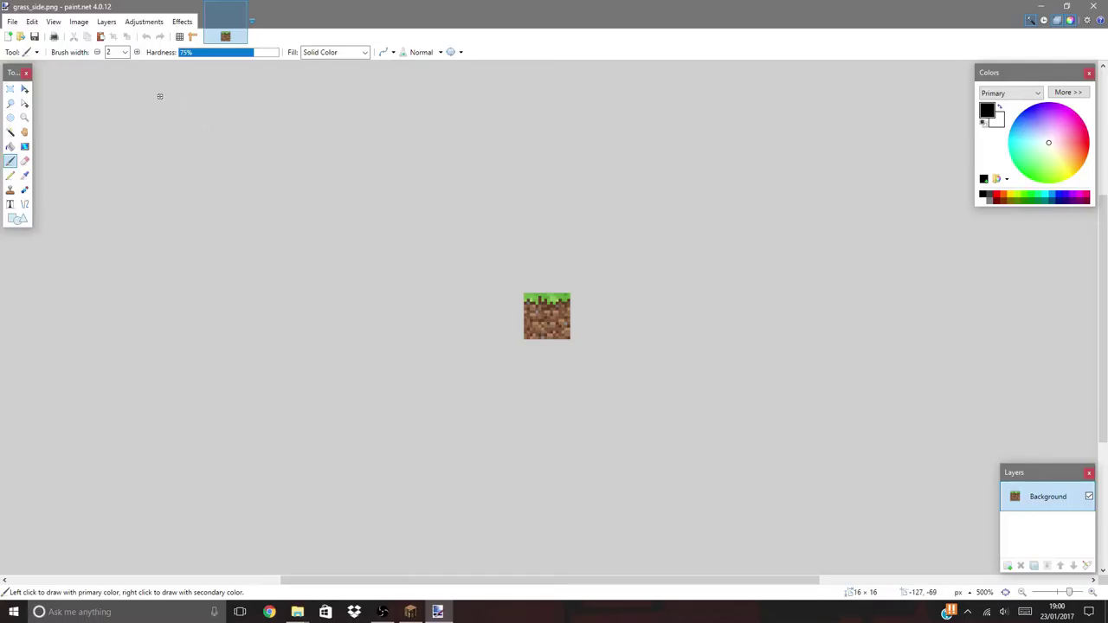
{"action": "left_click", "coordinate": [79, 22]}
{"action": "left_click", "coordinate": [100, 48]}
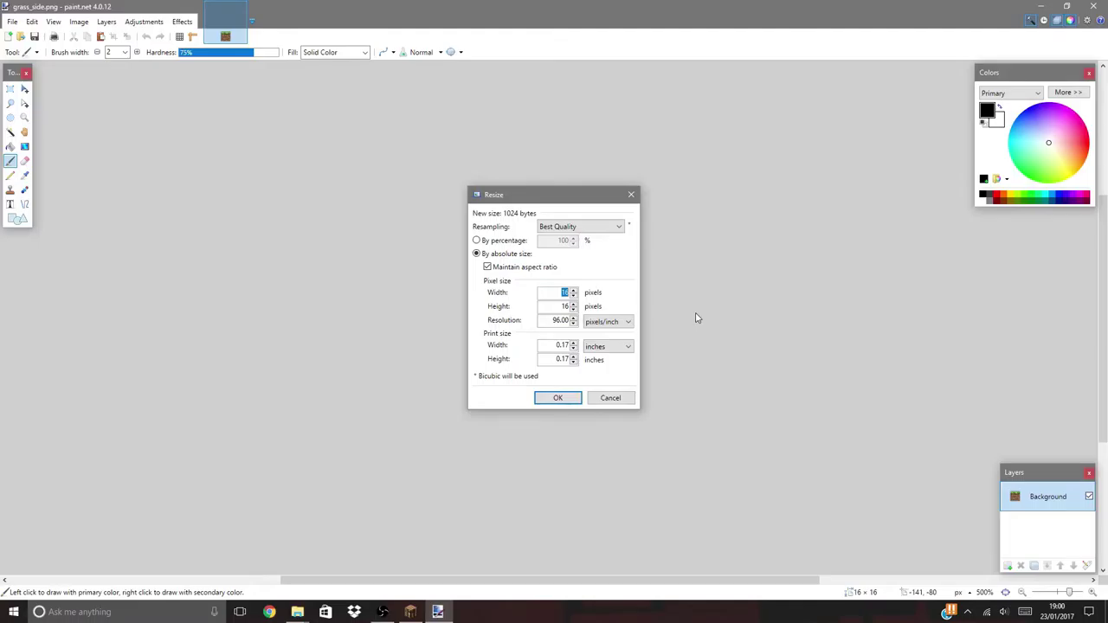
Try pixel widths of 32, 64, 128 and 8 for the image with the aspect ratio maintained
{"action": "type", "text": "32"}
{"action": "key", "text": "BackSpace"}
{"action": "key", "text": "BackSpace"}
{"action": "type", "text": "64"}
{"action": "key", "text": "BackSpace"}
{"action": "key", "text": "BackSpace"}
{"action": "type", "text": "128"}
{"action": "key", "text": "BackSpace"}
{"action": "key", "text": "BackSpace"}
{"action": "key", "text": "BackSpace"}
{"action": "type", "text": "8"}
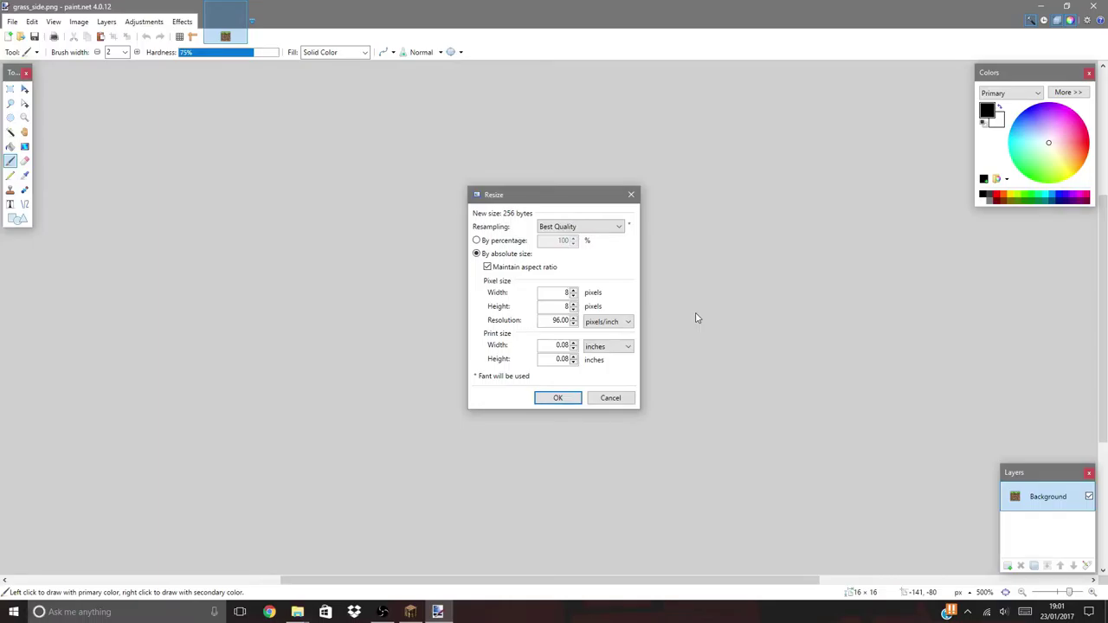
Resize the grass side texture to 64 × 64 pixels
{"action": "key", "text": "BackSpace"}
{"action": "type", "text": "64"}
{"action": "key", "text": "Return"}
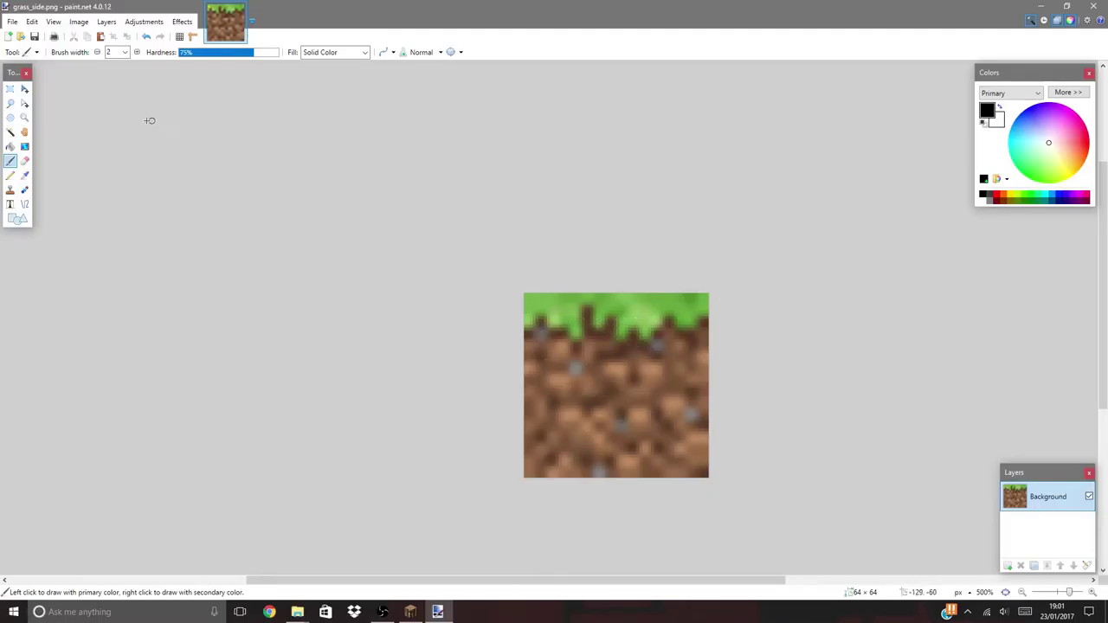
Select the entire grass side texture and delete its contents, leaving a blank transparent canvas
{"action": "left_click", "coordinate": [10, 88]}
{"action": "left_click_drag", "start_coordinate": [482, 265], "coordinate": [744, 520]}
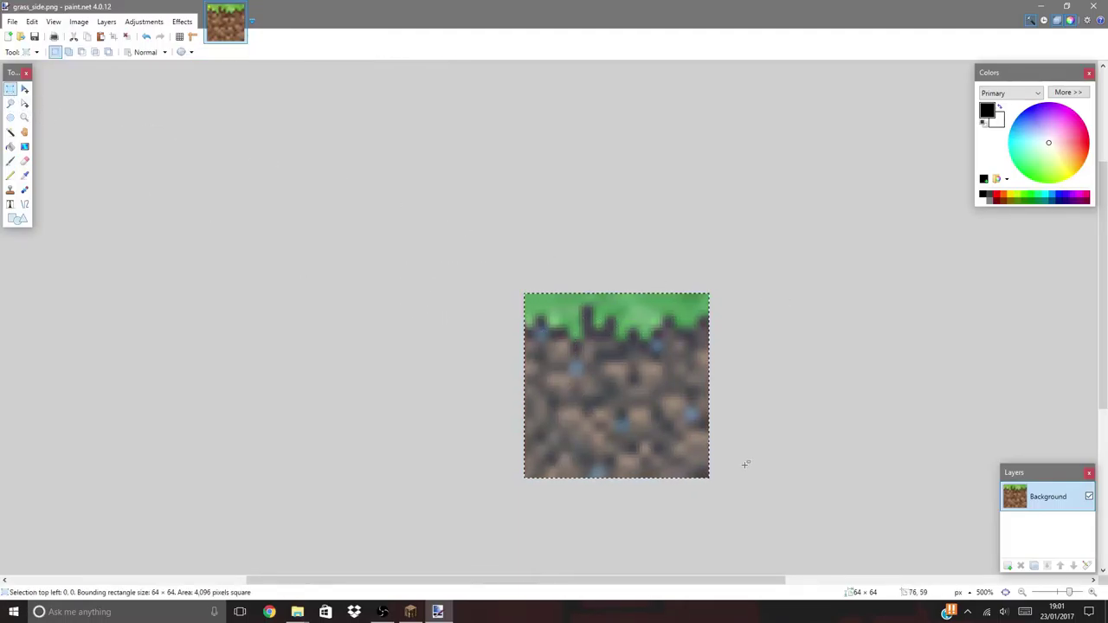
{"action": "key", "text": "Delete"}
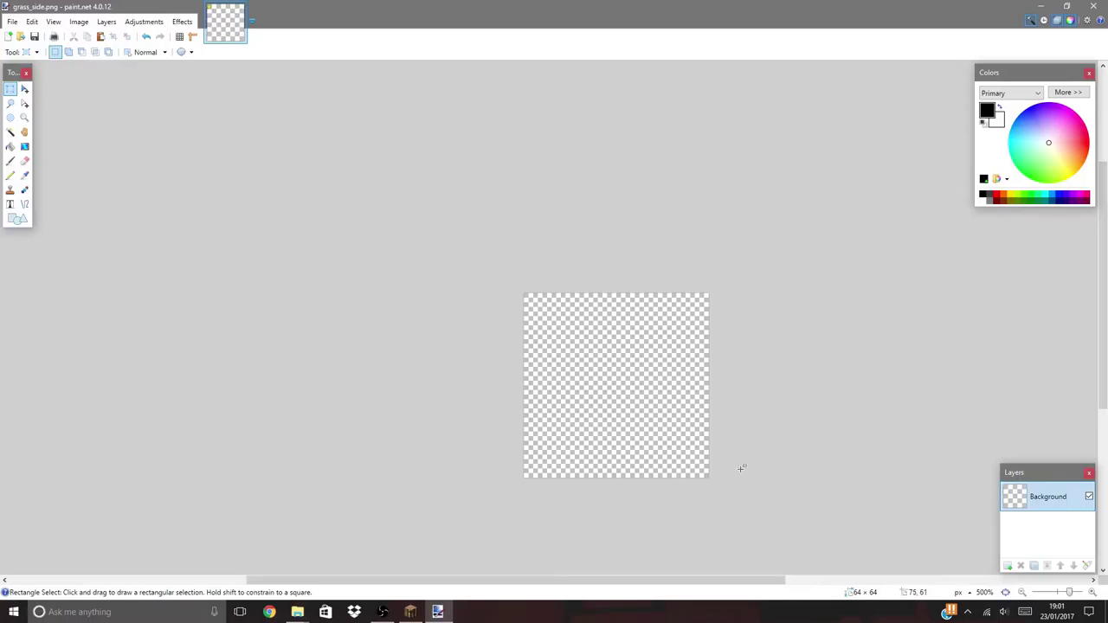
{"action": "left_click_drag", "start_coordinate": [470, 581], "coordinate": [522, 580]}
{"action": "scroll", "coordinate": [383, 236], "scroll_direction": "down", "scroll_amount": 1}
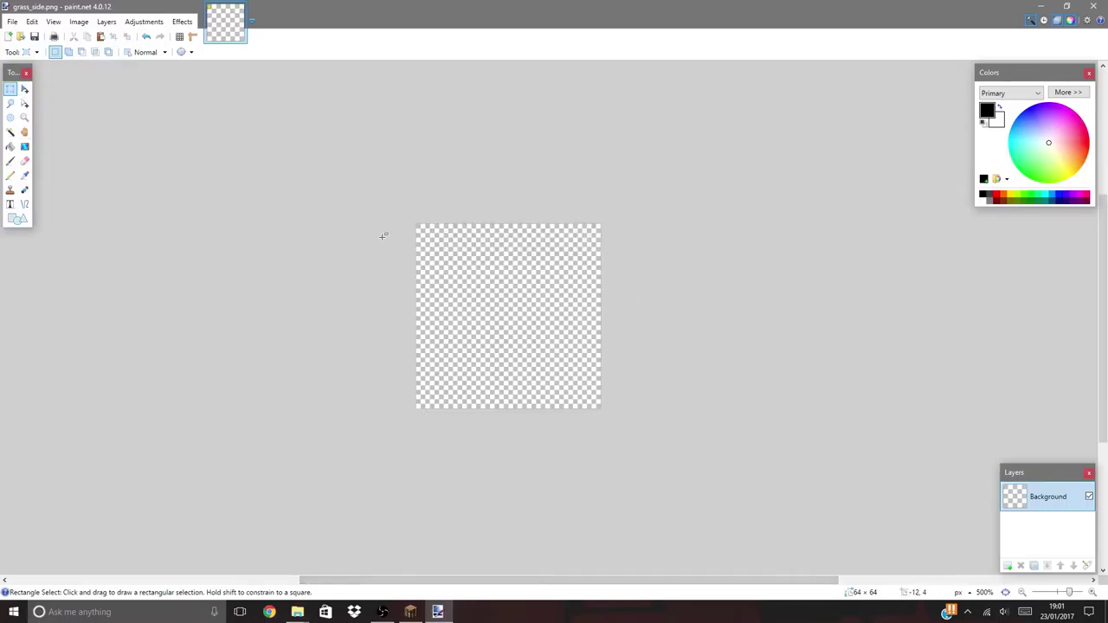
{"action": "left_click", "coordinate": [79, 21]}
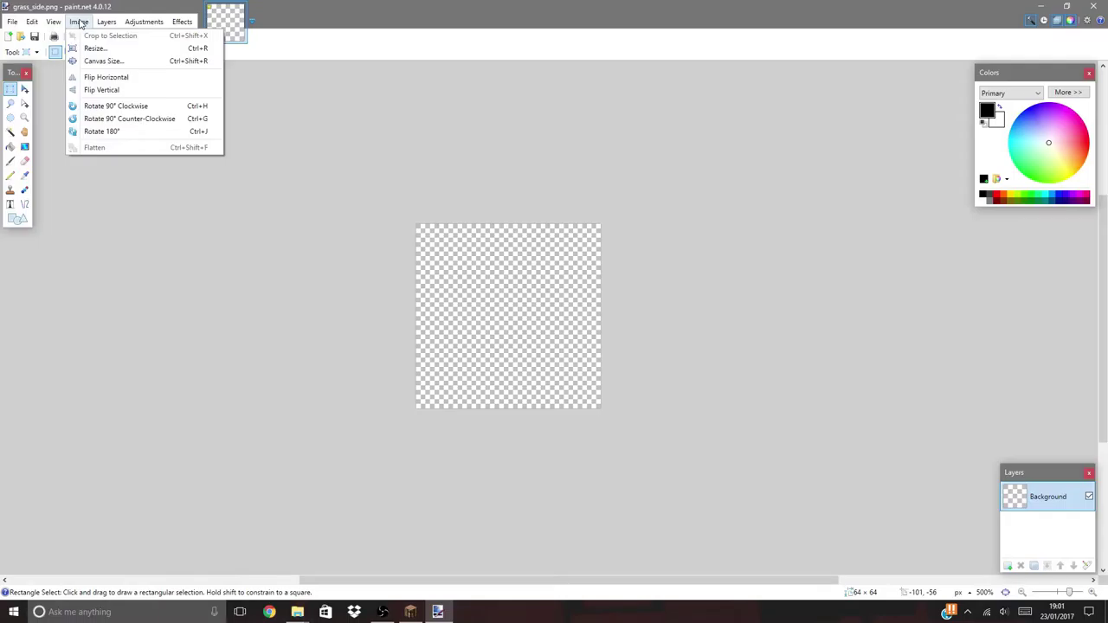
{"action": "left_click", "coordinate": [182, 22]}
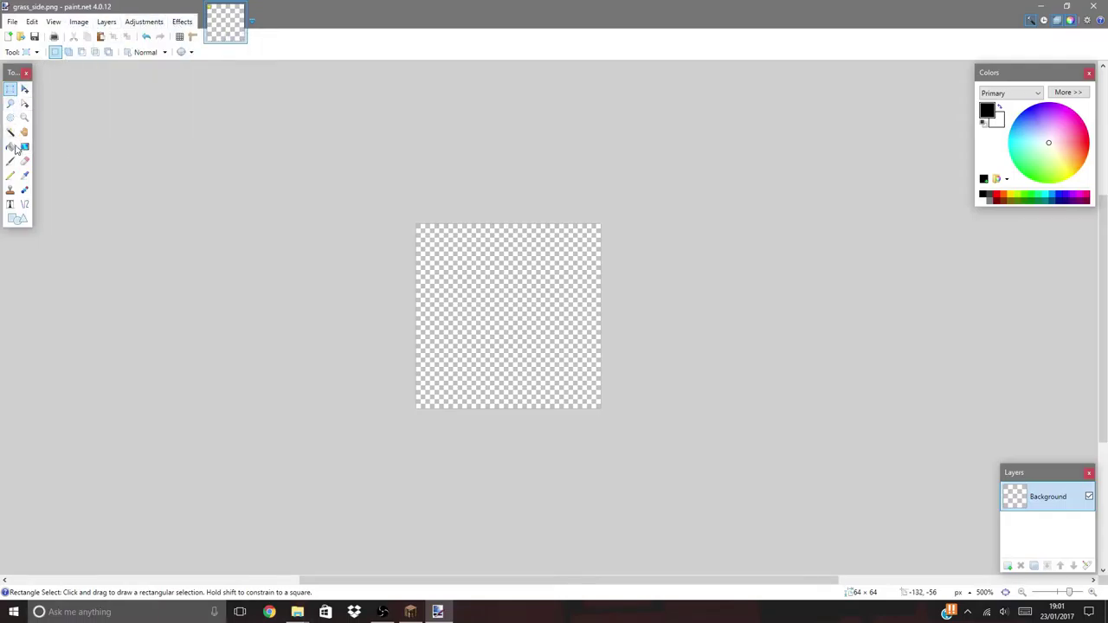
Mix a reddish-brown primary colour and flood-fill the whole empty canvas with it
{"action": "left_click", "coordinate": [14, 147]}
{"action": "left_click", "coordinate": [1064, 91]}
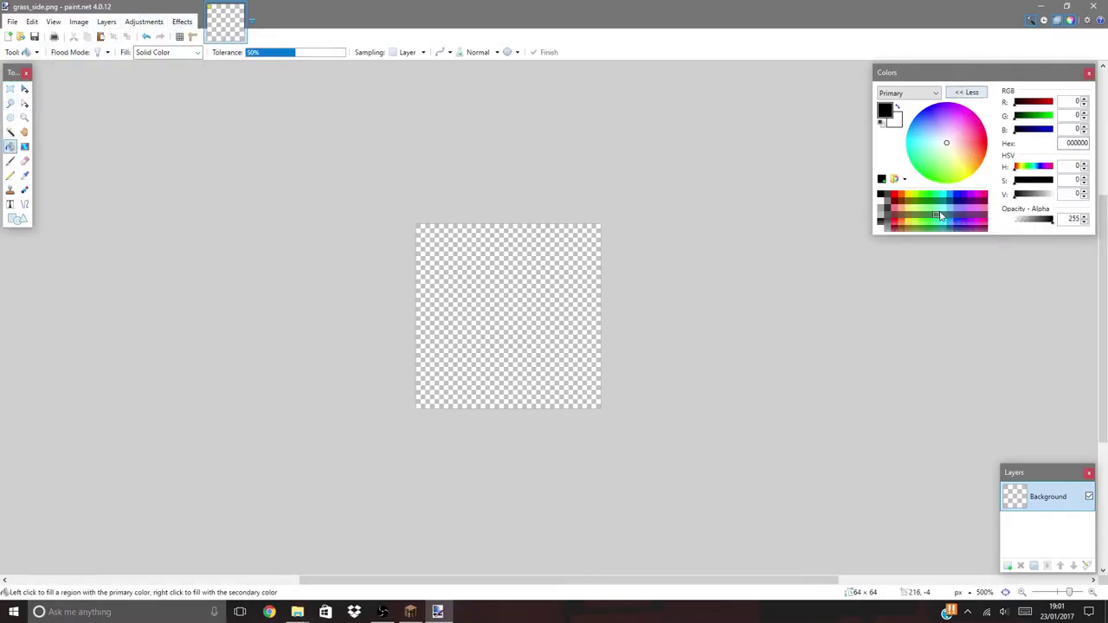
{"action": "left_click", "coordinate": [895, 205]}
{"action": "left_click", "coordinate": [1036, 193]}
{"action": "left_click_drag", "start_coordinate": [1051, 181], "coordinate": [1041, 187]}
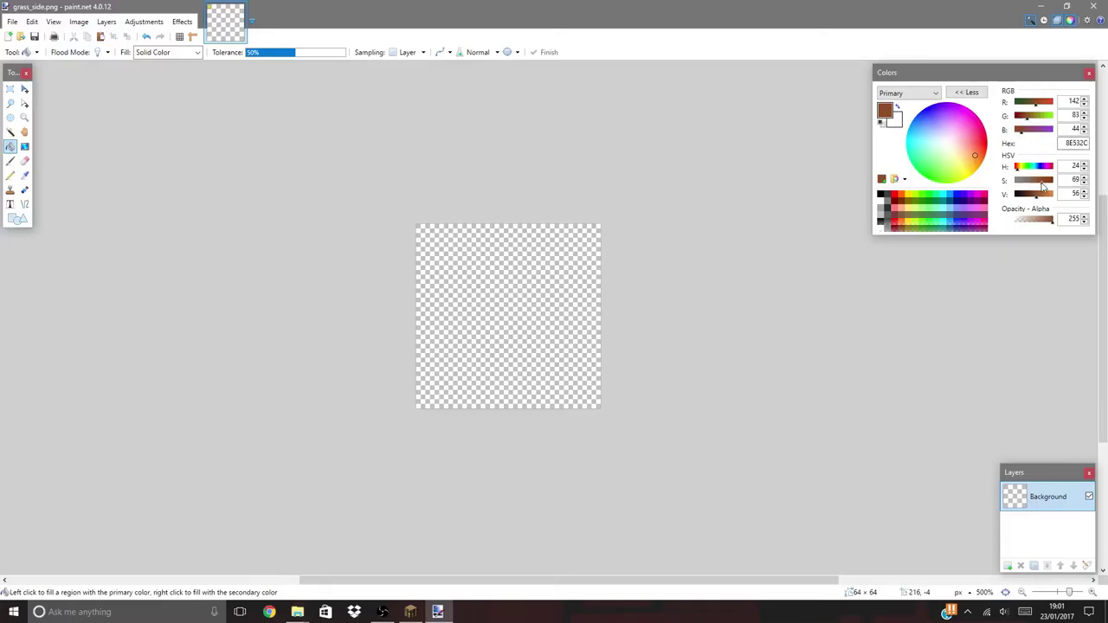
{"action": "left_click_drag", "start_coordinate": [1022, 129], "coordinate": [1026, 130]}
{"action": "left_click", "coordinate": [966, 92]}
{"action": "left_click", "coordinate": [469, 300]}
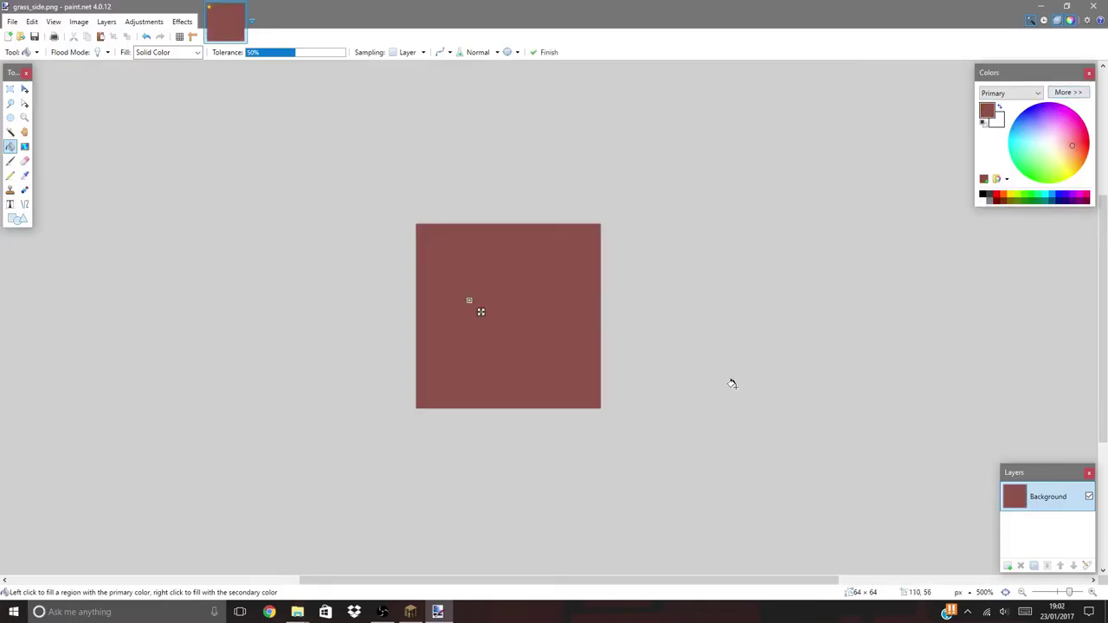
Start the Clouds render effect on the brown fill and set its blend mode to Overlay
{"action": "key", "text": "s"}
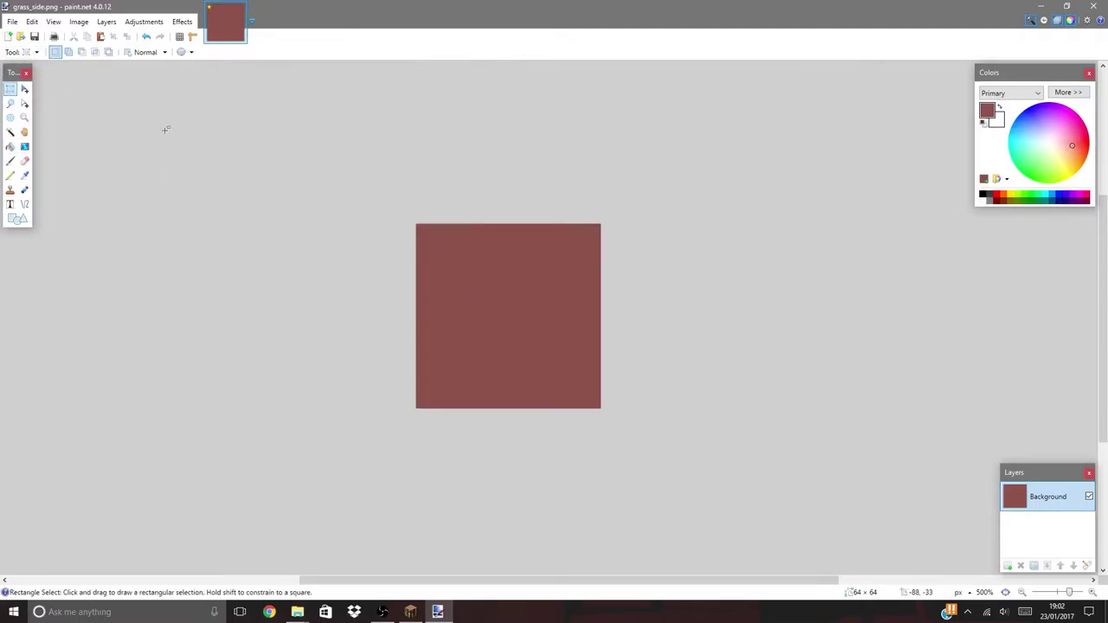
{"action": "left_click", "coordinate": [182, 21]}
{"action": "left_click", "coordinate": [182, 21]}
{"action": "left_click", "coordinate": [182, 22]}
{"action": "mouse_move", "coordinate": [198, 99]}
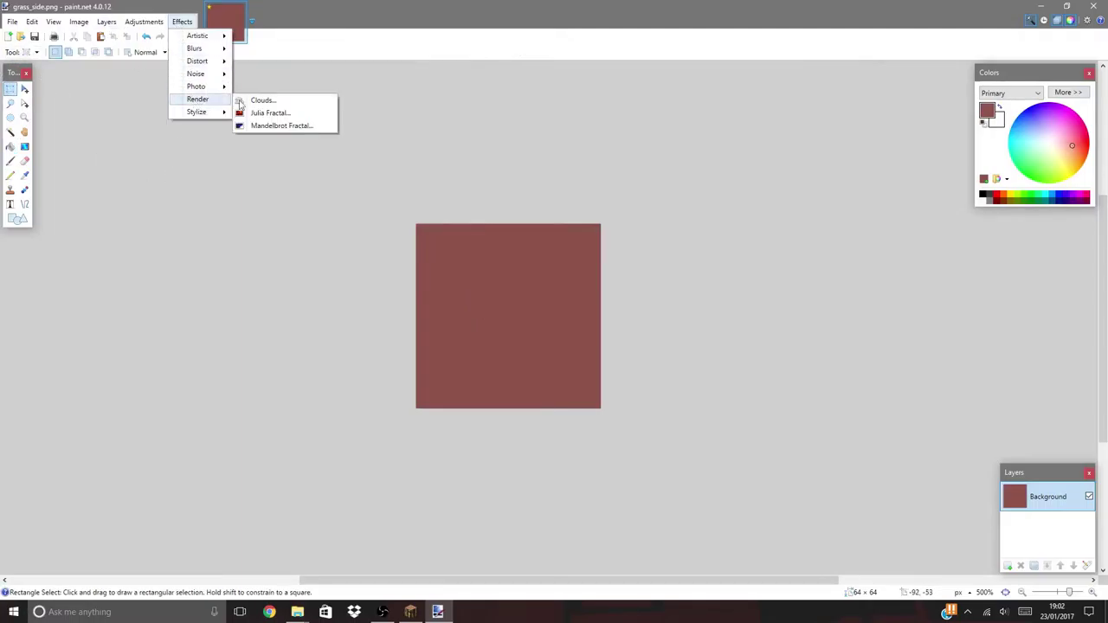
{"action": "left_click", "coordinate": [242, 101]}
{"action": "left_click_drag", "start_coordinate": [564, 204], "coordinate": [229, 201]}
{"action": "left_click", "coordinate": [171, 297]}
{"action": "left_click", "coordinate": [165, 390]}
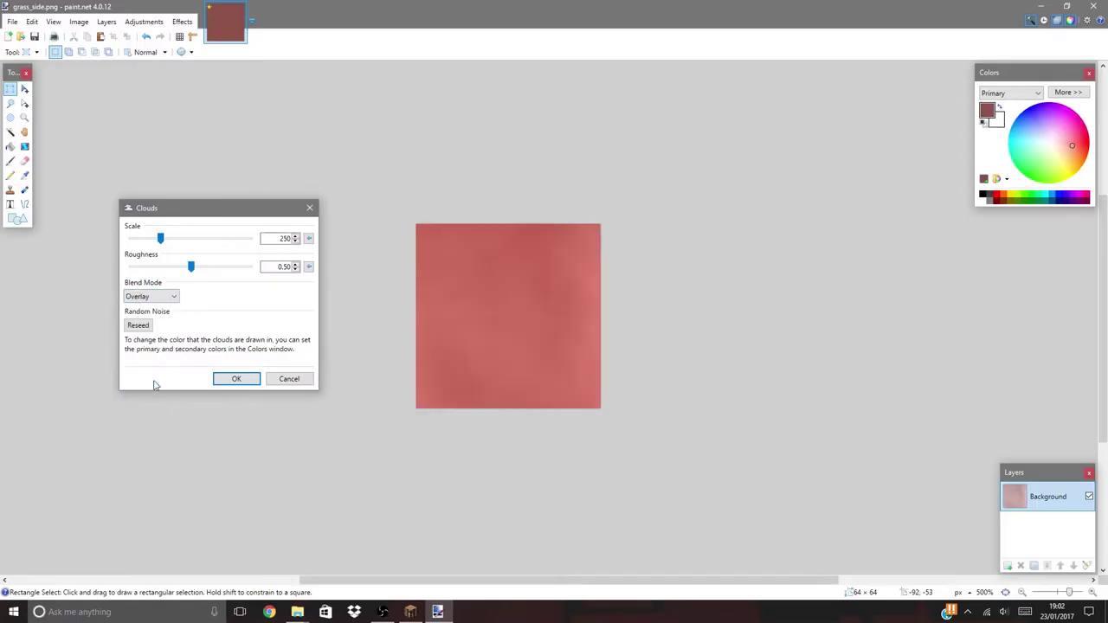
Set the clouds' roughness to 0.81 and scale to about 985, and apply the effect
{"action": "left_click_drag", "start_coordinate": [161, 239], "coordinate": [227, 267]}
{"action": "left_click", "coordinate": [192, 268]}
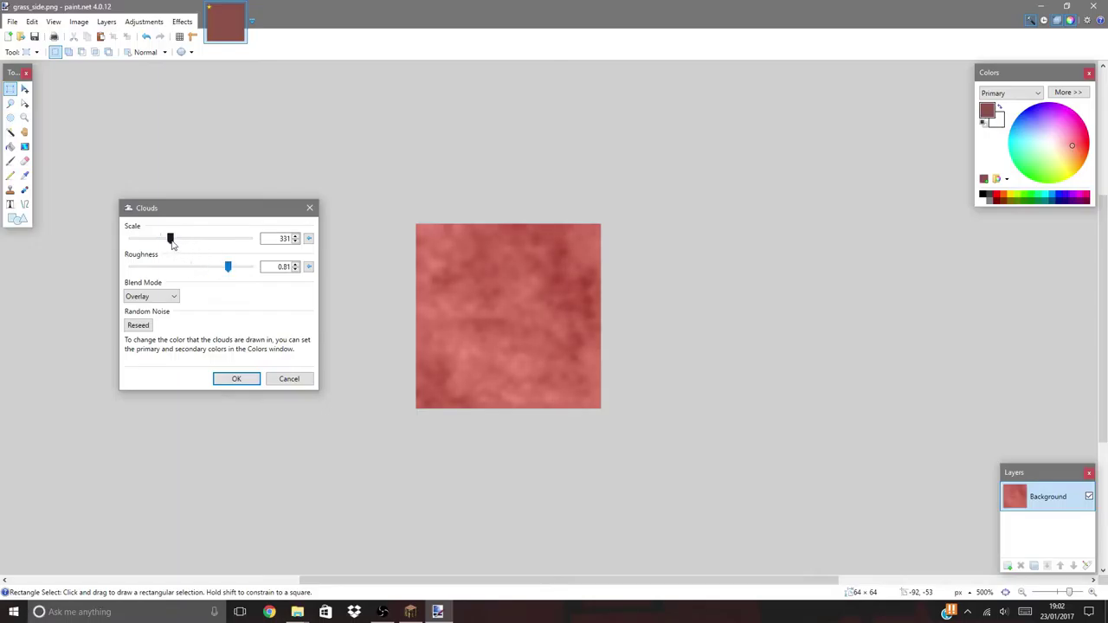
{"action": "left_click_drag", "start_coordinate": [170, 239], "coordinate": [250, 244]}
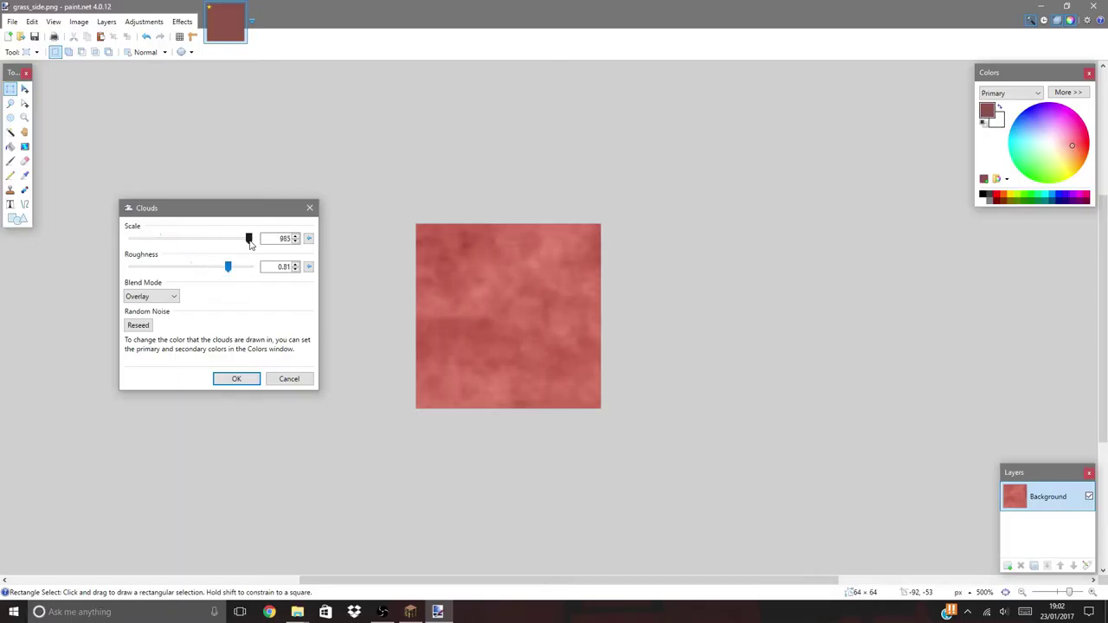
{"action": "left_click", "coordinate": [236, 378]}
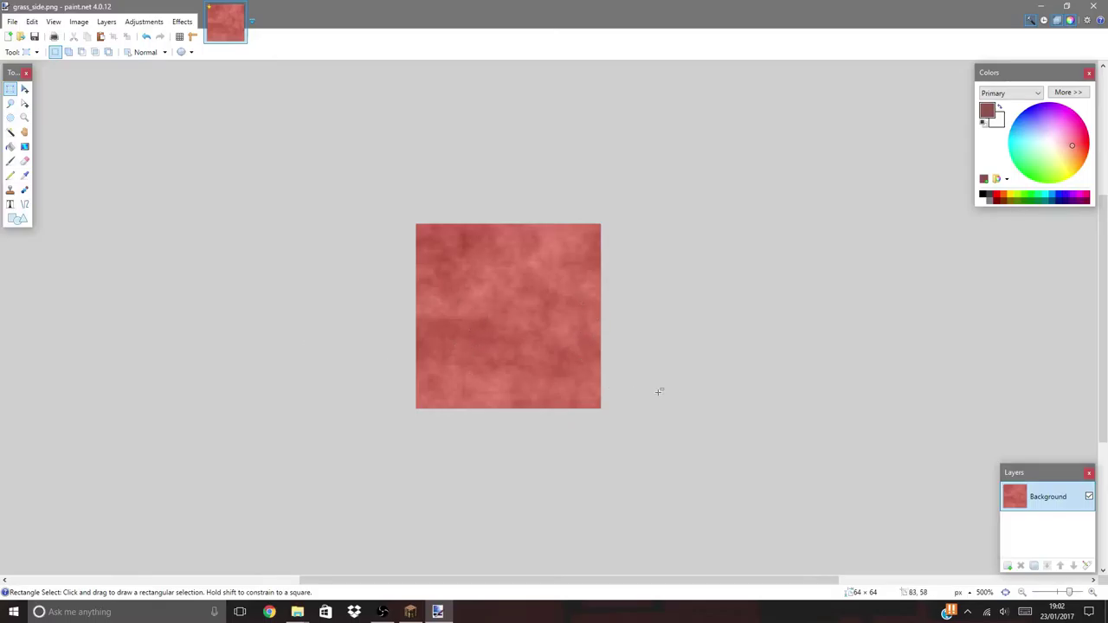
Turn the clouded texture dirt brown with Sepia and a Hue / Saturation adjustment of about -7 hue and 138 saturation
{"action": "left_click", "coordinate": [142, 21]}
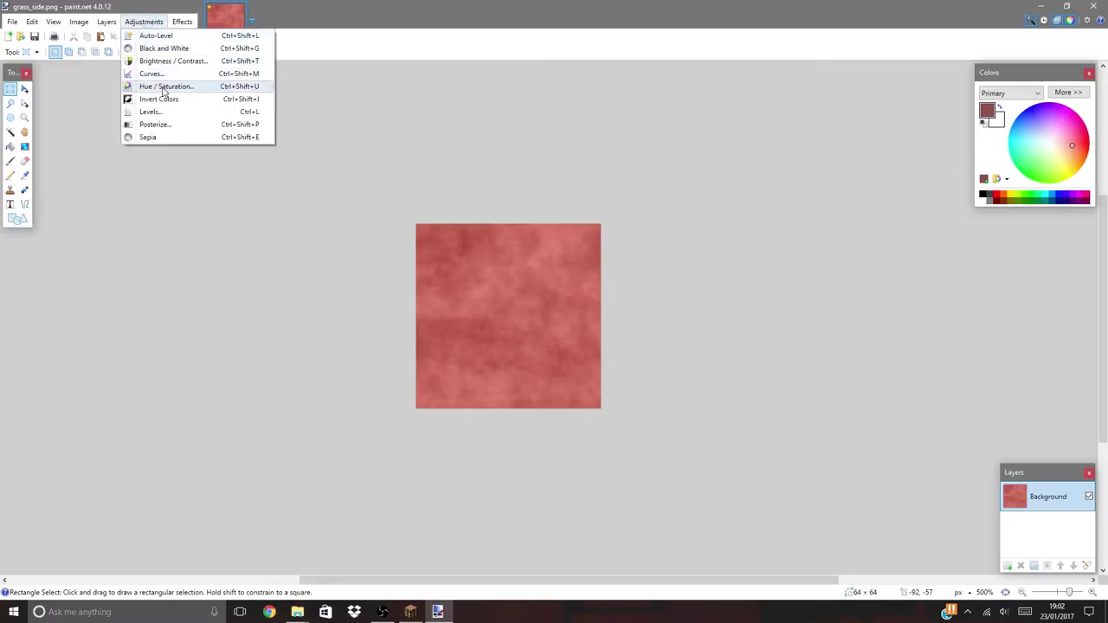
{"action": "left_click", "coordinate": [158, 139]}
{"action": "left_click", "coordinate": [143, 22]}
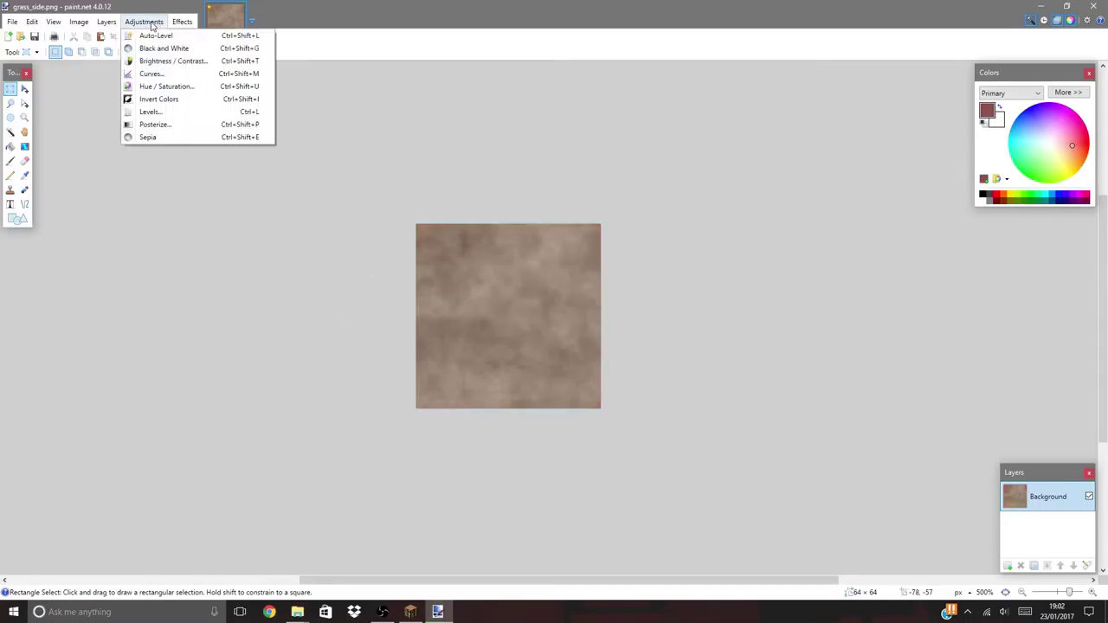
{"action": "left_click", "coordinate": [158, 87]}
{"action": "left_click_drag", "start_coordinate": [554, 236], "coordinate": [163, 235]}
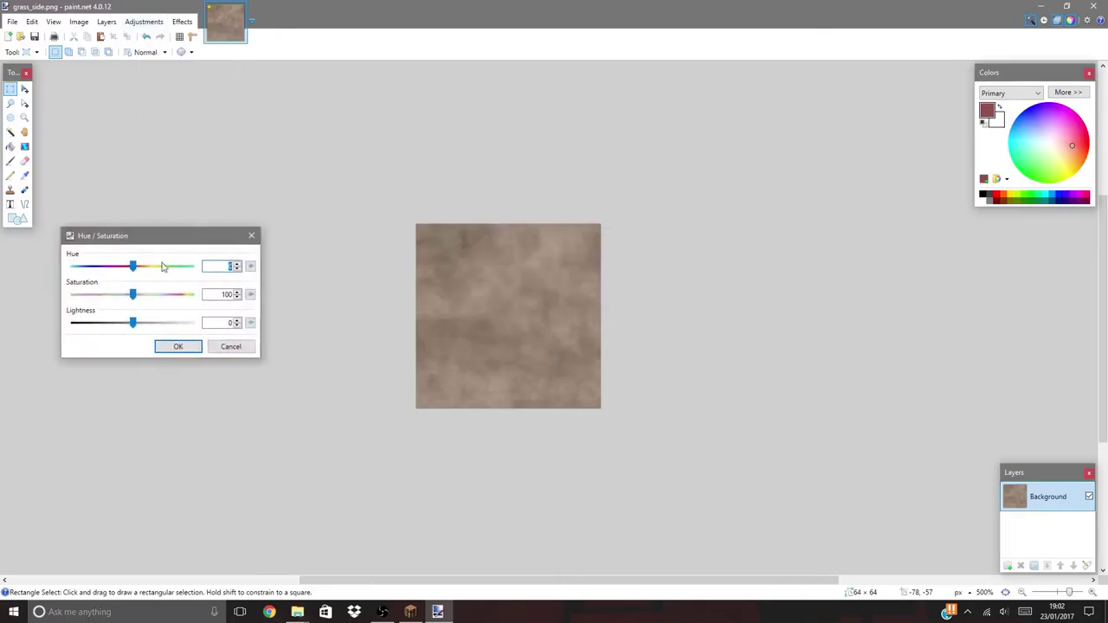
{"action": "left_click_drag", "start_coordinate": [138, 296], "coordinate": [127, 274]}
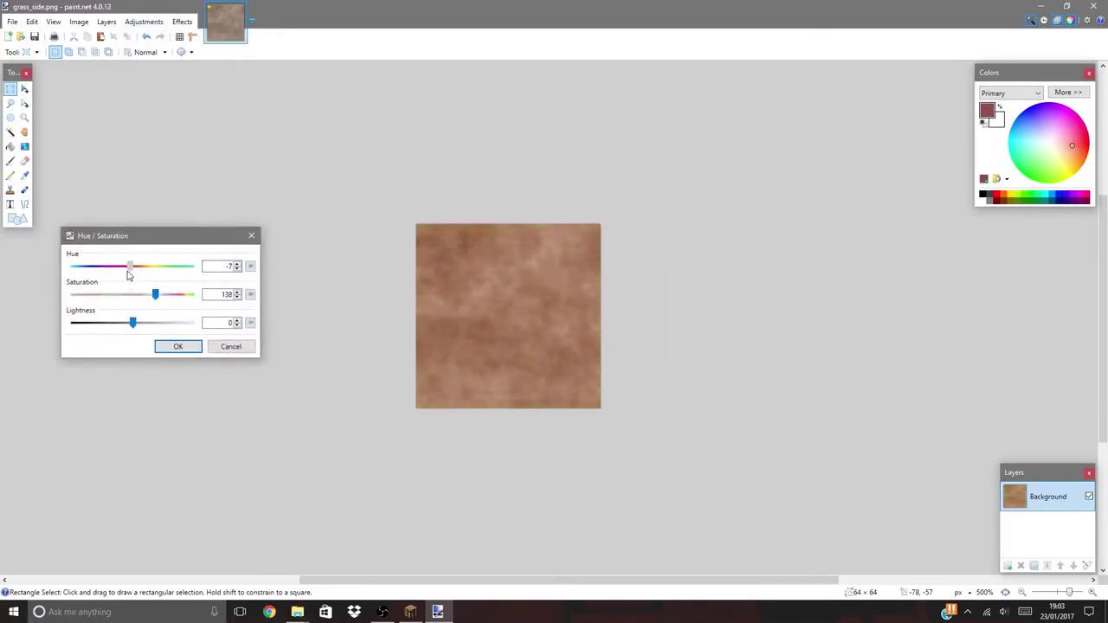
{"action": "left_click", "coordinate": [178, 346]}
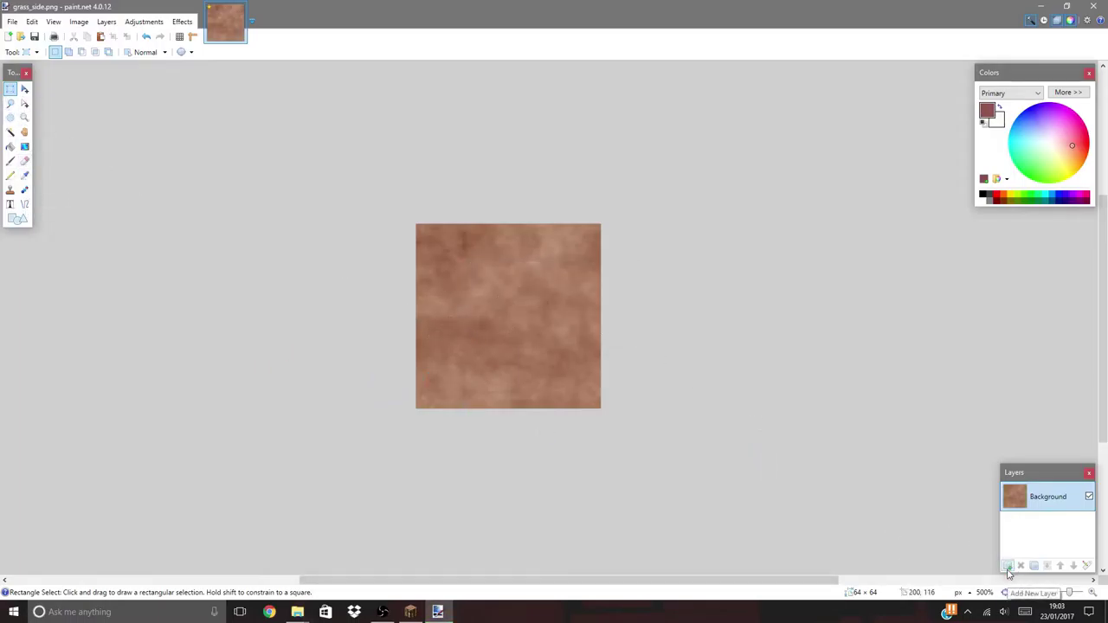
Paint an uneven bright purple band across the top edge of the texture with a brush width of 9
{"action": "left_click", "coordinate": [1021, 197]}
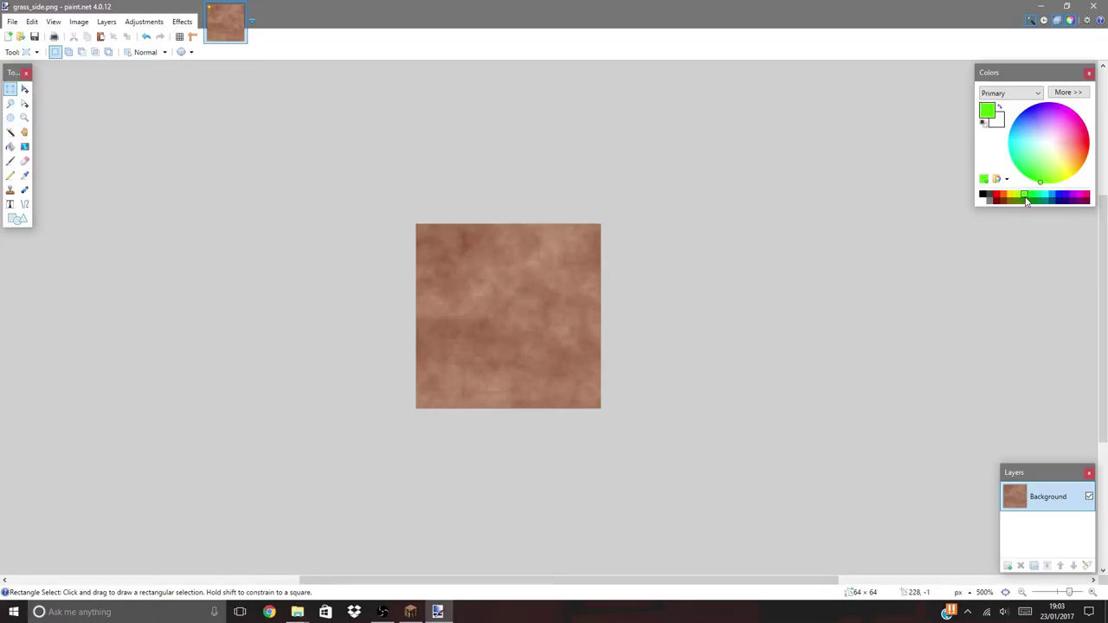
{"action": "left_click", "coordinate": [1060, 107]}
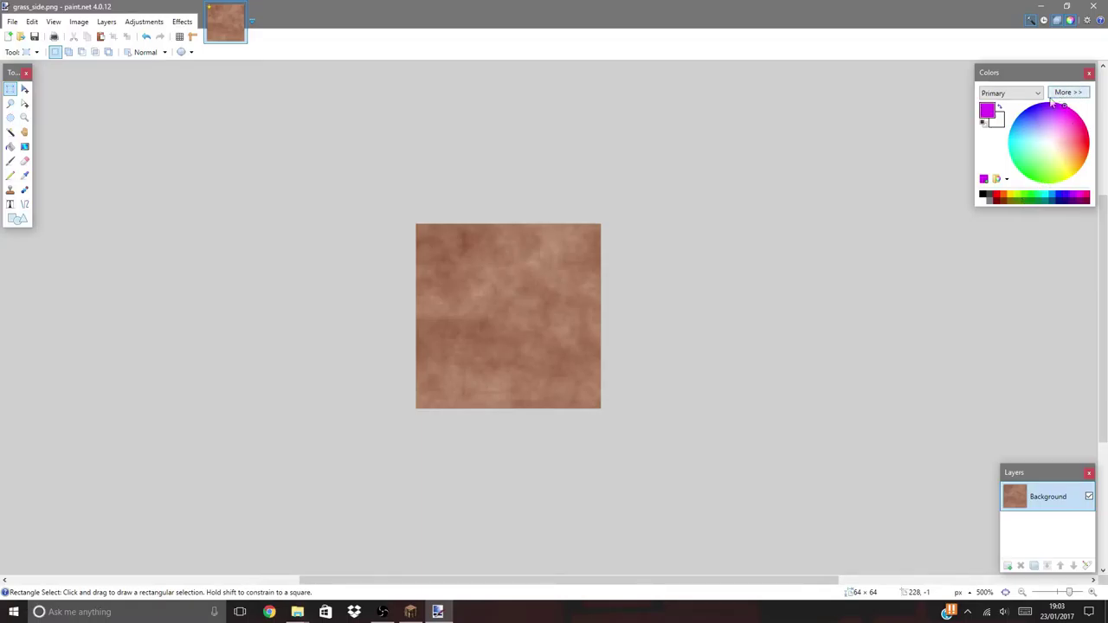
{"action": "left_click", "coordinate": [11, 161]}
{"action": "left_click", "coordinate": [137, 52]}
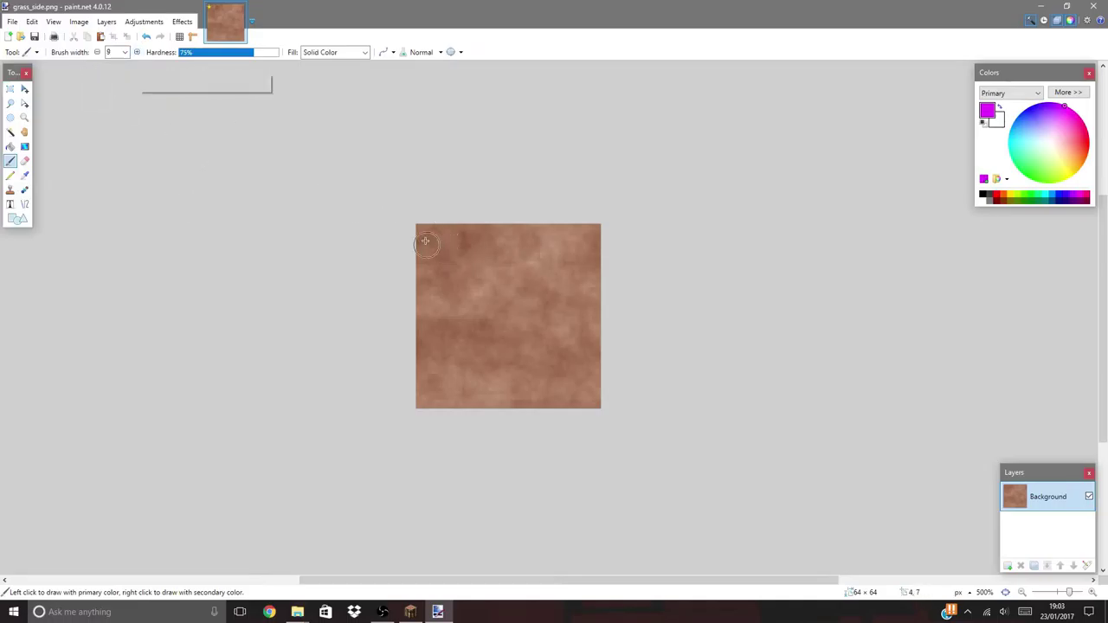
{"action": "mouse_move", "coordinate": [415, 233]}
{"action": "left_mouse_down"}
{"action": "mouse_move", "coordinate": [481, 250]}
{"action": "mouse_move", "coordinate": [590, 230]}
{"action": "mouse_move", "coordinate": [612, 257]}
{"action": "mouse_move", "coordinate": [558, 244]}
{"action": "mouse_move", "coordinate": [483, 256]}
{"action": "mouse_move", "coordinate": [421, 232]}
{"action": "mouse_move", "coordinate": [434, 245]}
{"action": "mouse_move", "coordinate": [534, 258]}
{"action": "mouse_move", "coordinate": [618, 245]}
{"action": "left_mouse_up"}
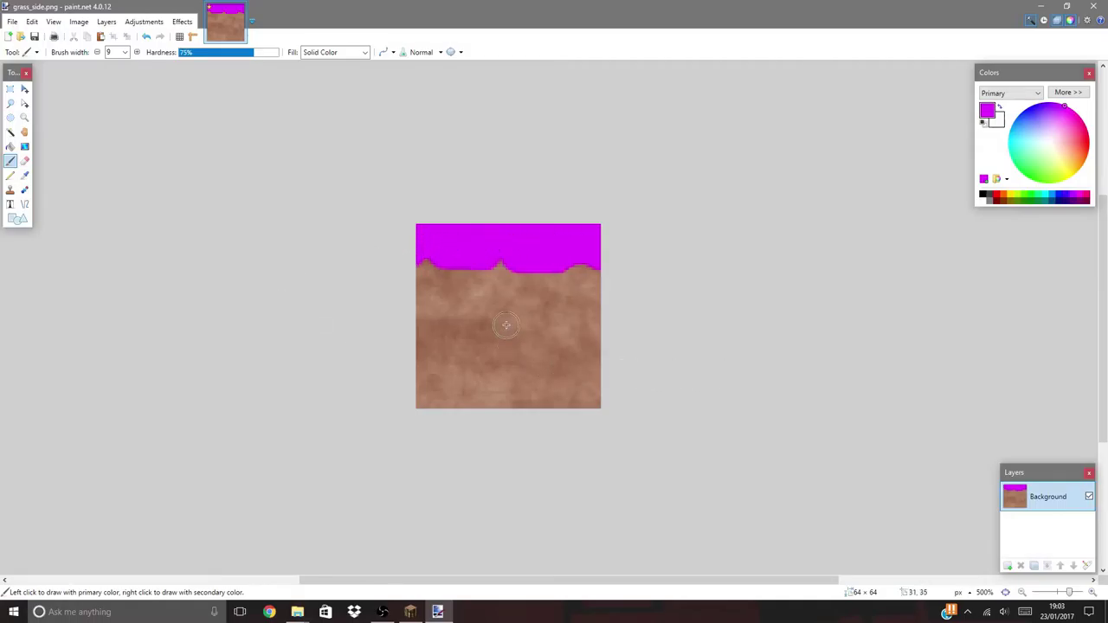
Draw a black smiley face with two eyes and a mouth on the dirt area using a brush width of 3
{"action": "scroll", "coordinate": [153, 148], "scroll_direction": "up", "scroll_amount": 2}
{"action": "scroll", "coordinate": [184, 155], "scroll_direction": "down", "scroll_amount": 2}
{"action": "left_click", "coordinate": [96, 52]}
{"action": "left_click", "coordinate": [97, 52]}
{"action": "left_click", "coordinate": [97, 52]}
{"action": "left_click", "coordinate": [97, 52]}
{"action": "left_click", "coordinate": [97, 52]}
{"action": "left_click", "coordinate": [97, 52]}
{"action": "left_click", "coordinate": [982, 194]}
{"action": "mouse_move", "coordinate": [477, 297]}
{"action": "left_mouse_down"}
{"action": "mouse_move", "coordinate": [482, 322]}
{"action": "mouse_move", "coordinate": [525, 344]}
{"action": "left_mouse_up"}
{"action": "mouse_move", "coordinate": [460, 332]}
{"action": "left_mouse_down"}
{"action": "mouse_move", "coordinate": [550, 376]}
{"action": "mouse_move", "coordinate": [564, 340]}
{"action": "left_mouse_up"}
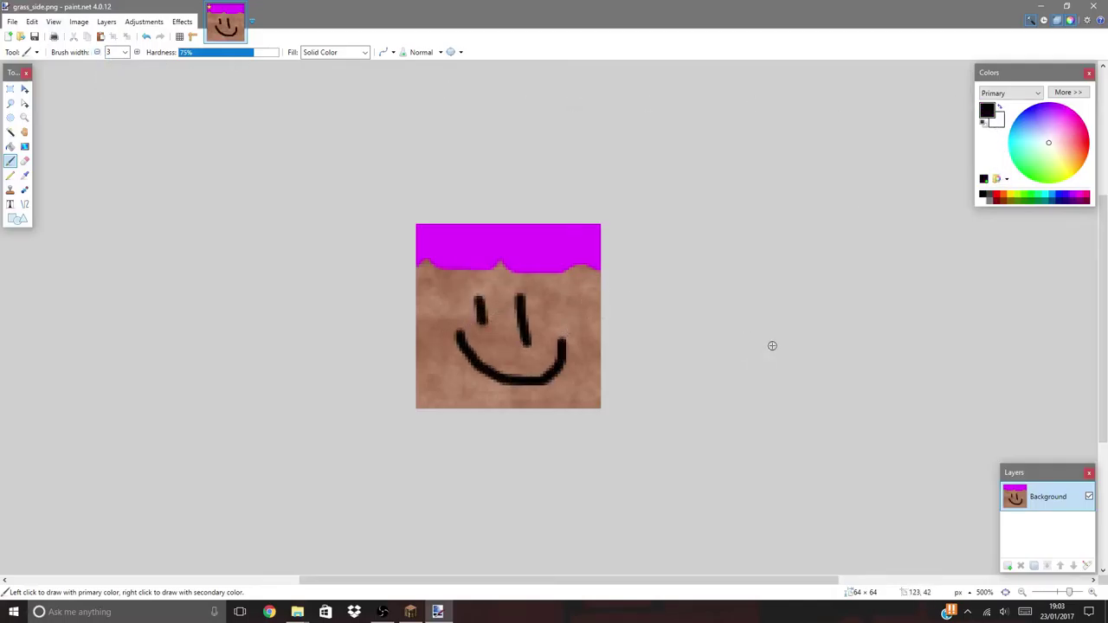
Save grass_side.png with the bit depth on Auto-detect
{"action": "left_click", "coordinate": [13, 22]}
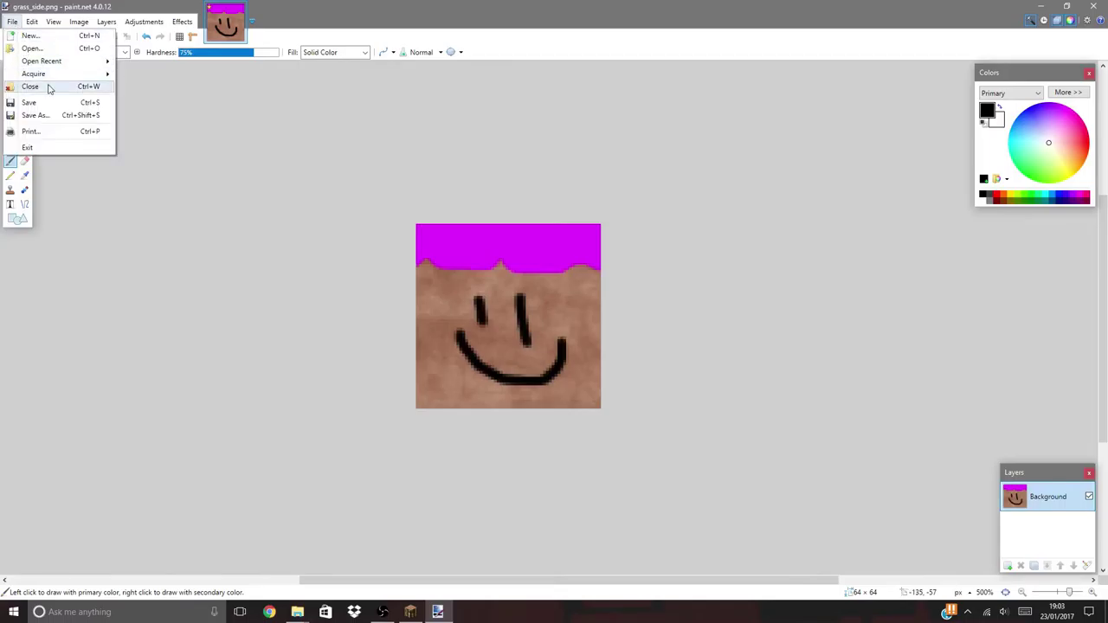
{"action": "left_click", "coordinate": [43, 107]}
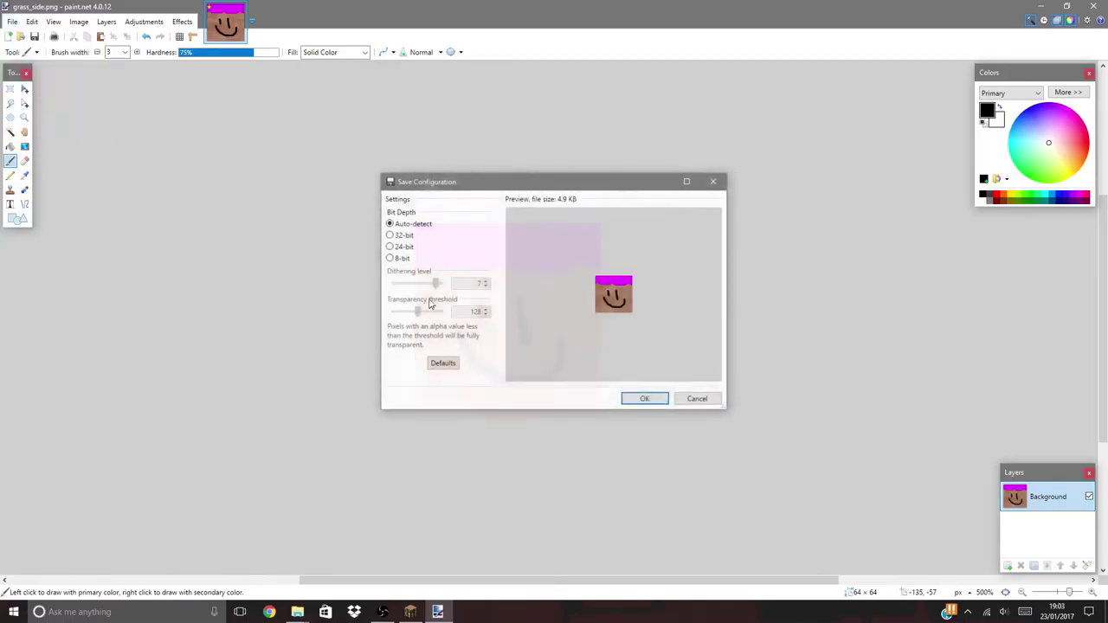
{"action": "left_click", "coordinate": [645, 400]}
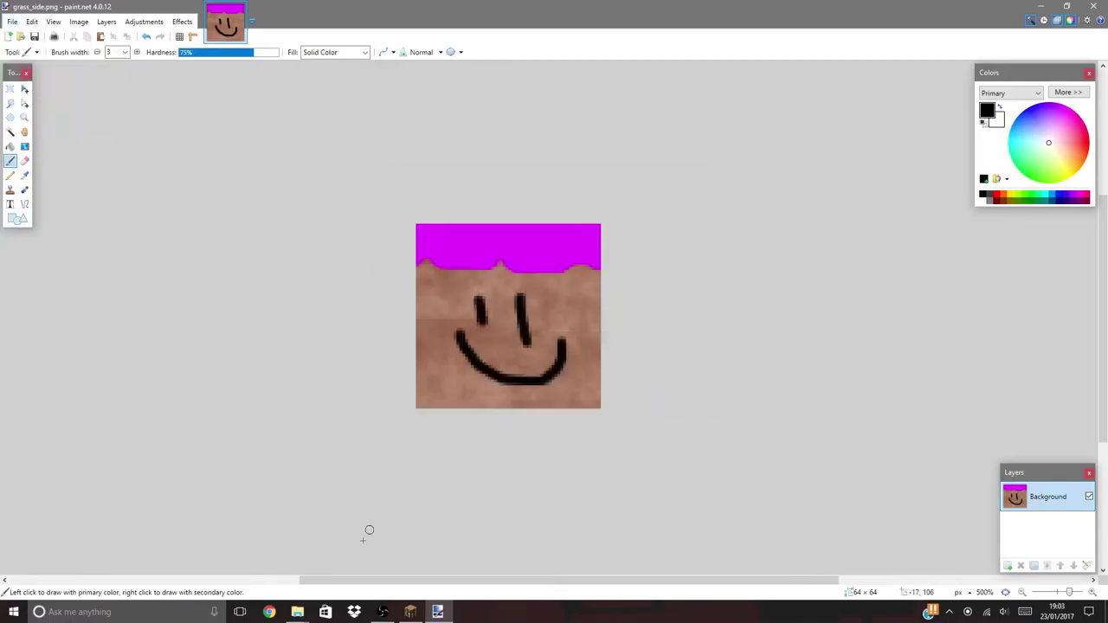
Switch to File Explorer, reopen the blocks folder and look through the saved grass_side.png and the other block textures
{"action": "left_click", "coordinate": [269, 612]}
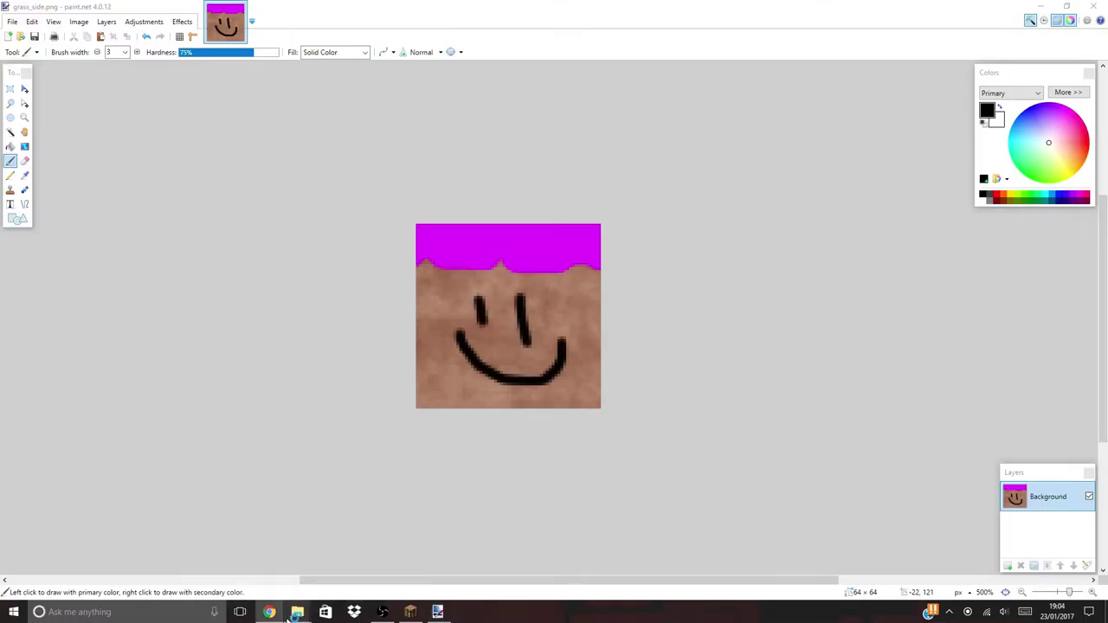
{"action": "left_click", "coordinate": [295, 613]}
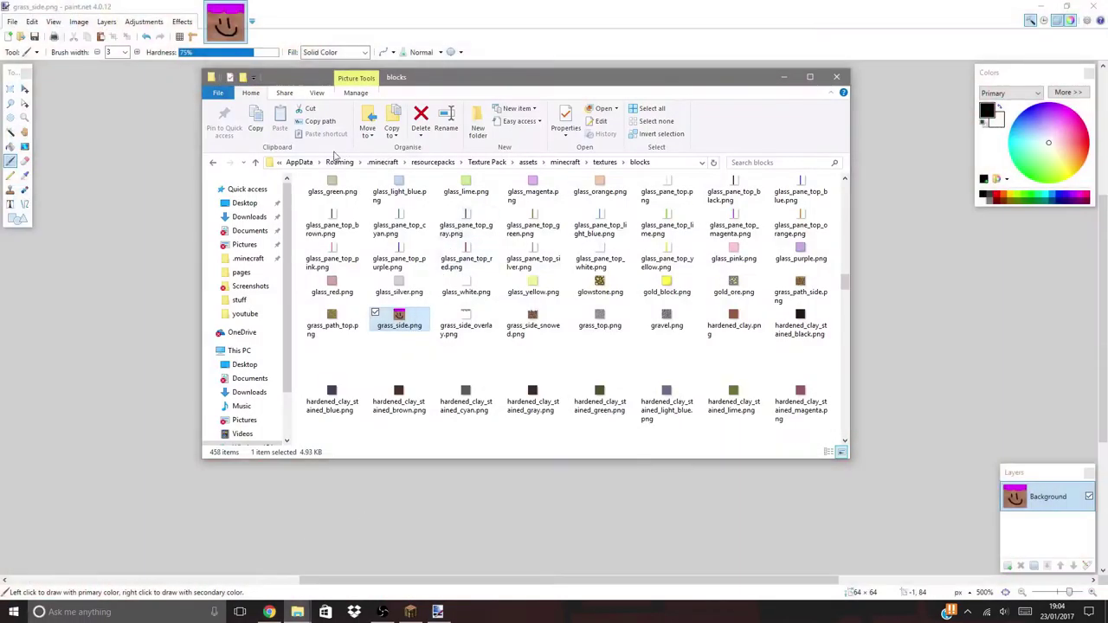
{"action": "left_click", "coordinate": [605, 161]}
{"action": "double_click", "coordinate": [368, 198]}
{"action": "scroll", "coordinate": [548, 344], "scroll_direction": "down", "scroll_amount": 10}
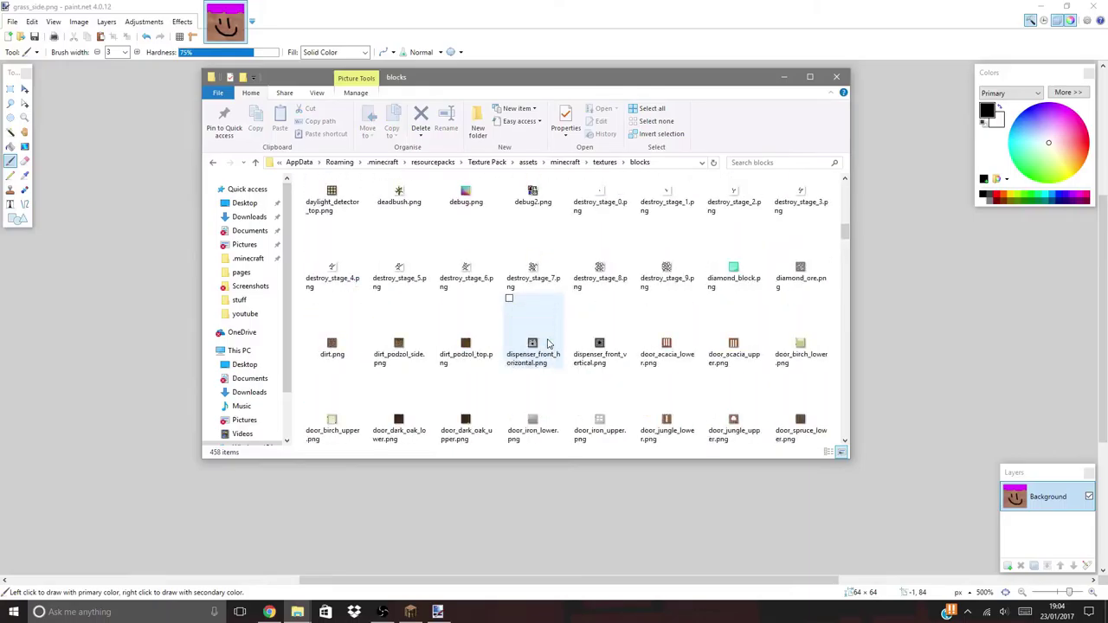
{"action": "scroll", "coordinate": [603, 379], "scroll_direction": "down", "scroll_amount": 8}
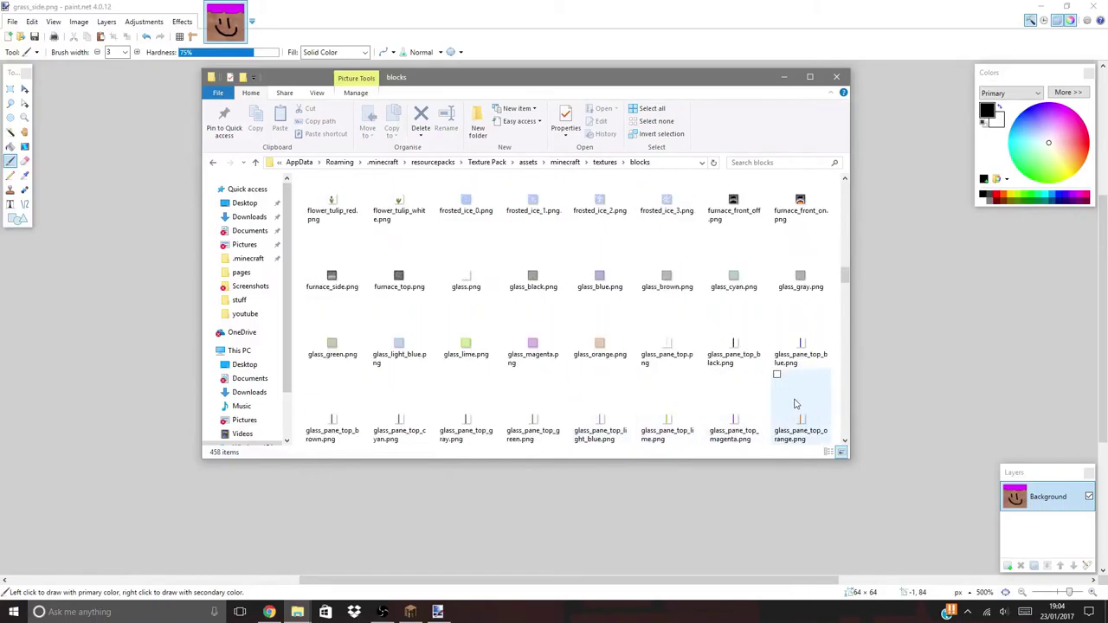
{"action": "scroll", "coordinate": [546, 372], "scroll_direction": "down", "scroll_amount": 4}
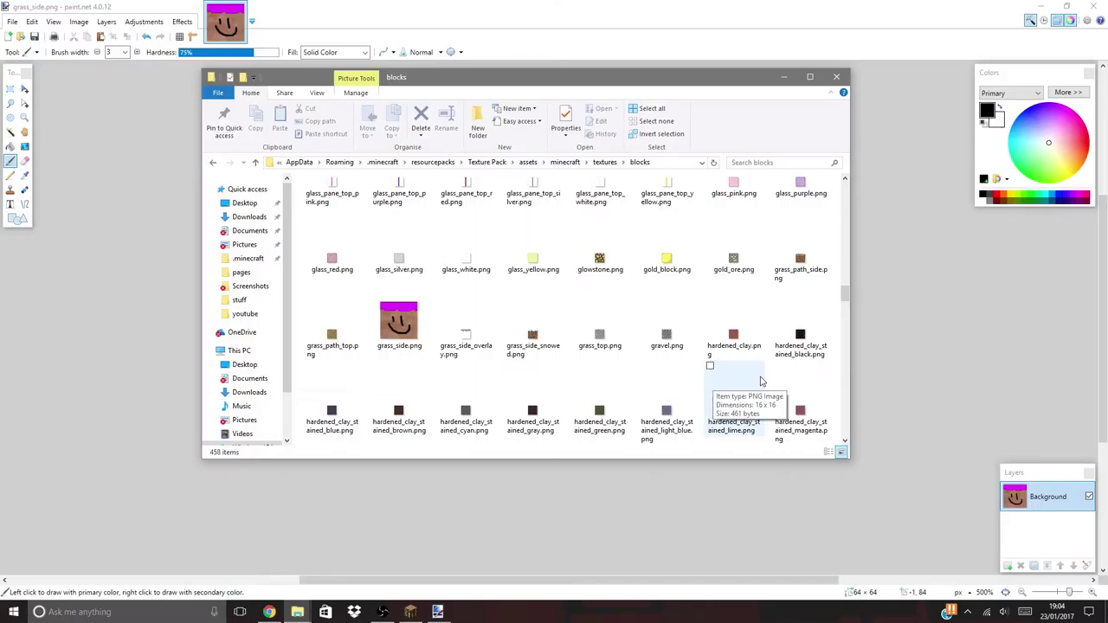
{"action": "scroll", "coordinate": [760, 382], "scroll_direction": "down", "scroll_amount": 3}
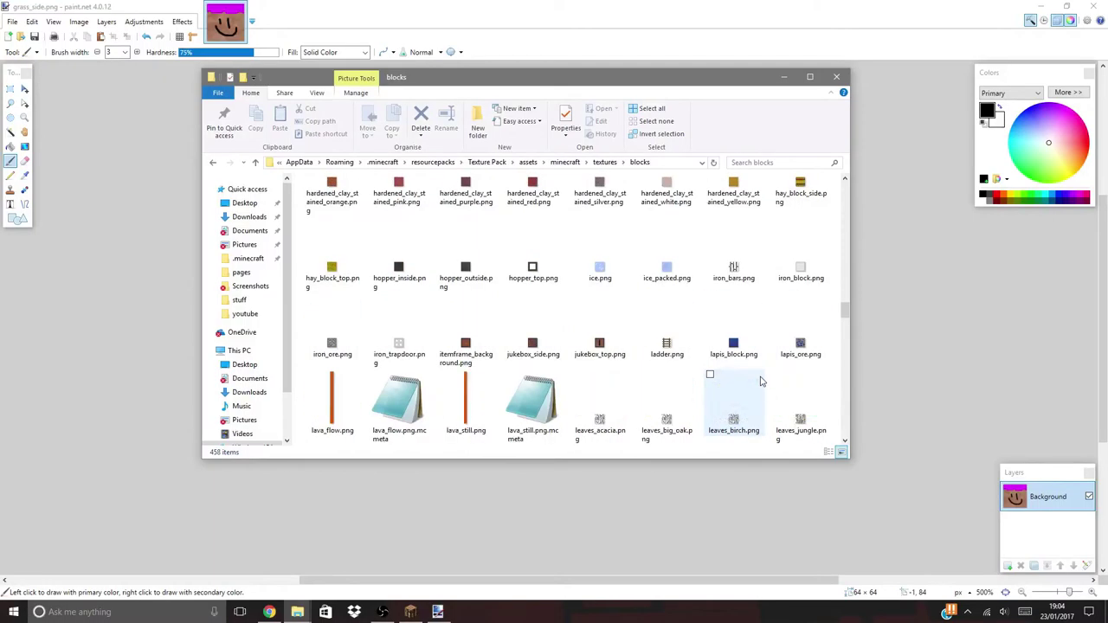
{"action": "scroll", "coordinate": [760, 382], "scroll_direction": "down", "scroll_amount": 10}
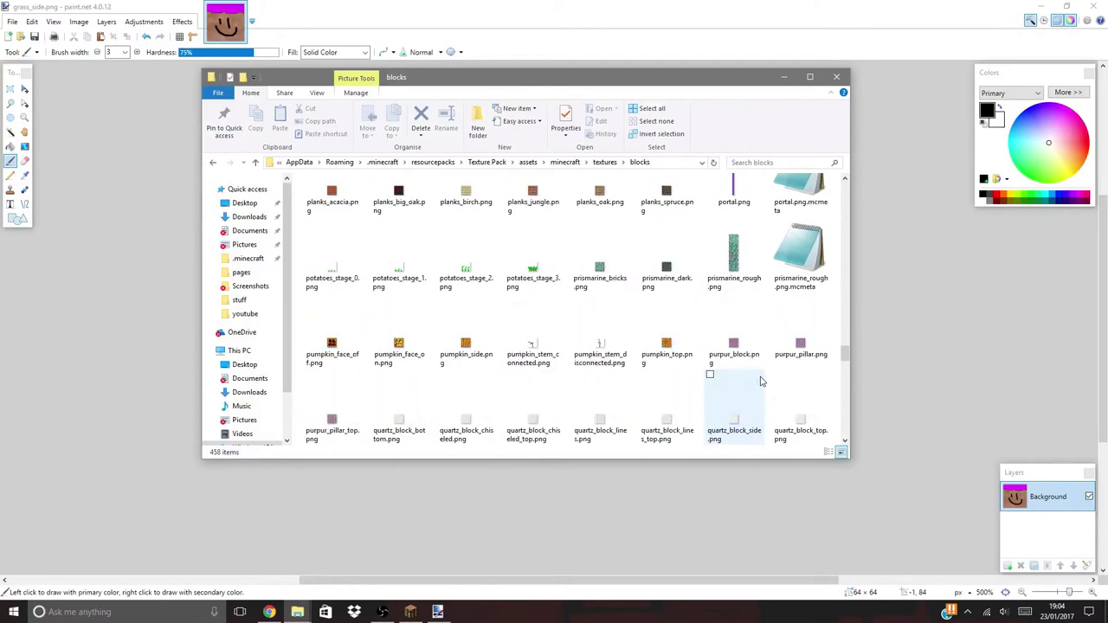
{"action": "scroll", "coordinate": [761, 381], "scroll_direction": "down", "scroll_amount": 9}
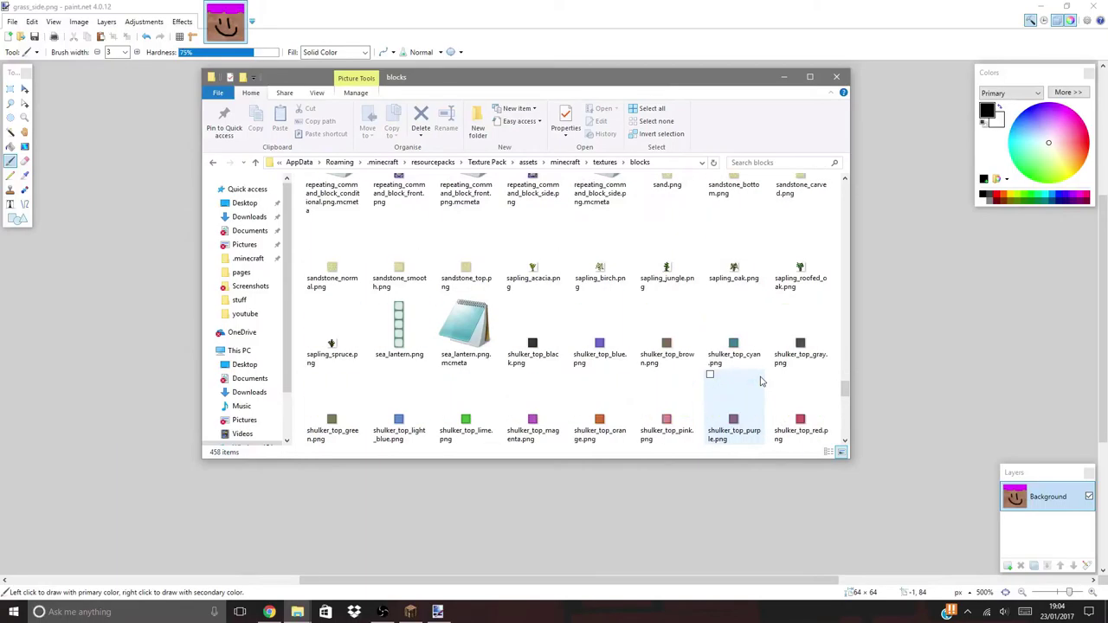
Find stone.png in the blocks folder and open it as an image in paint.net
{"action": "scroll", "coordinate": [761, 382], "scroll_direction": "down", "scroll_amount": 3}
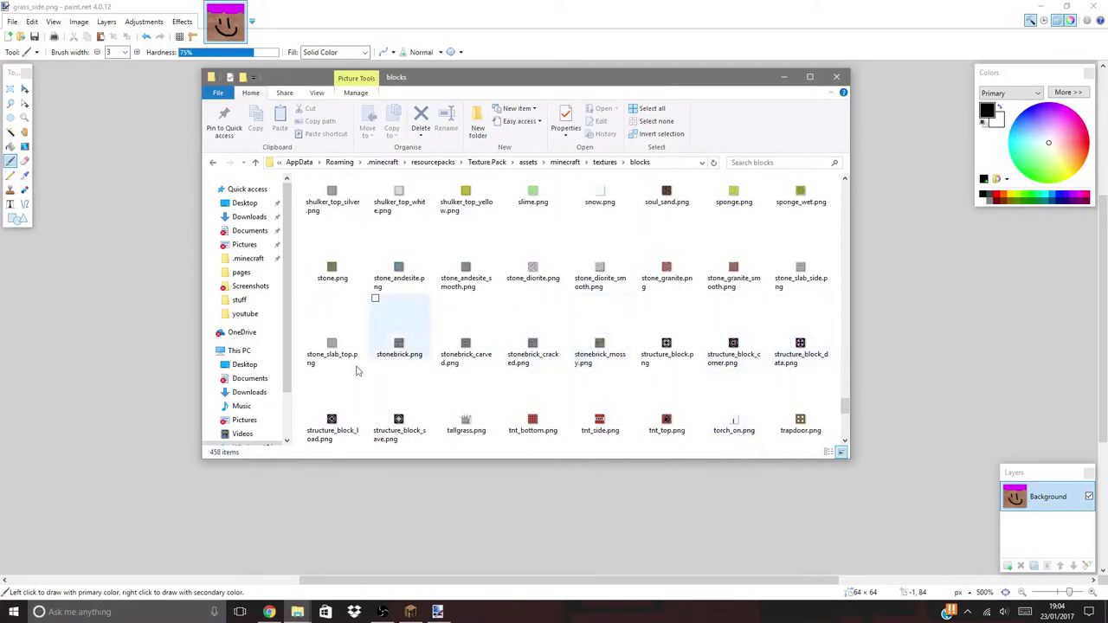
{"action": "left_click", "coordinate": [331, 268]}
{"action": "left_click_drag", "start_coordinate": [331, 268], "coordinate": [136, 309]}
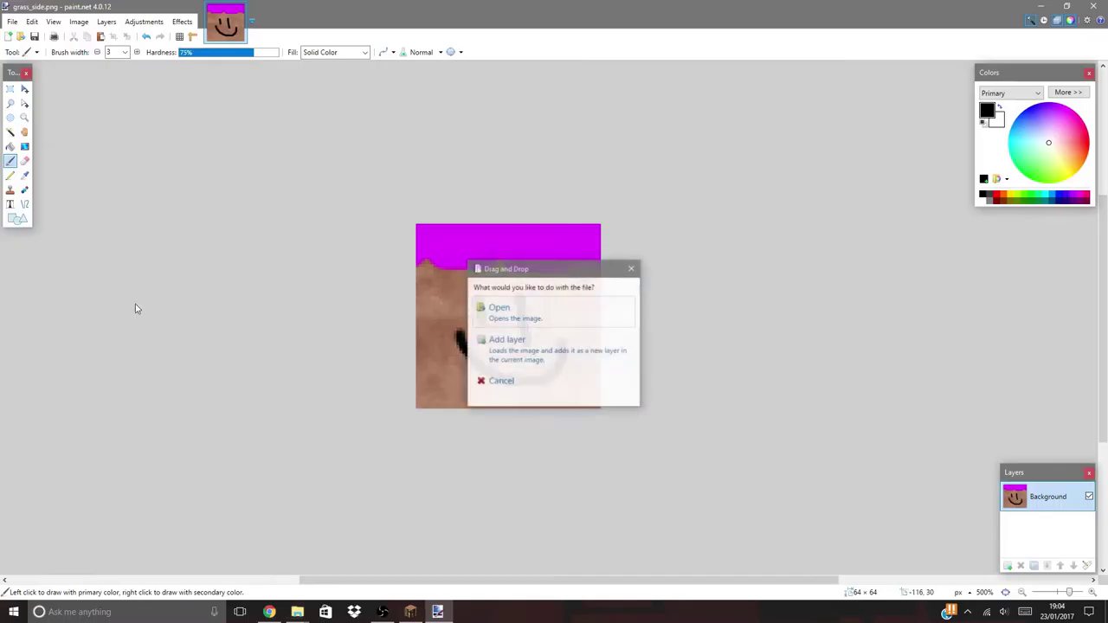
{"action": "left_click", "coordinate": [514, 308]}
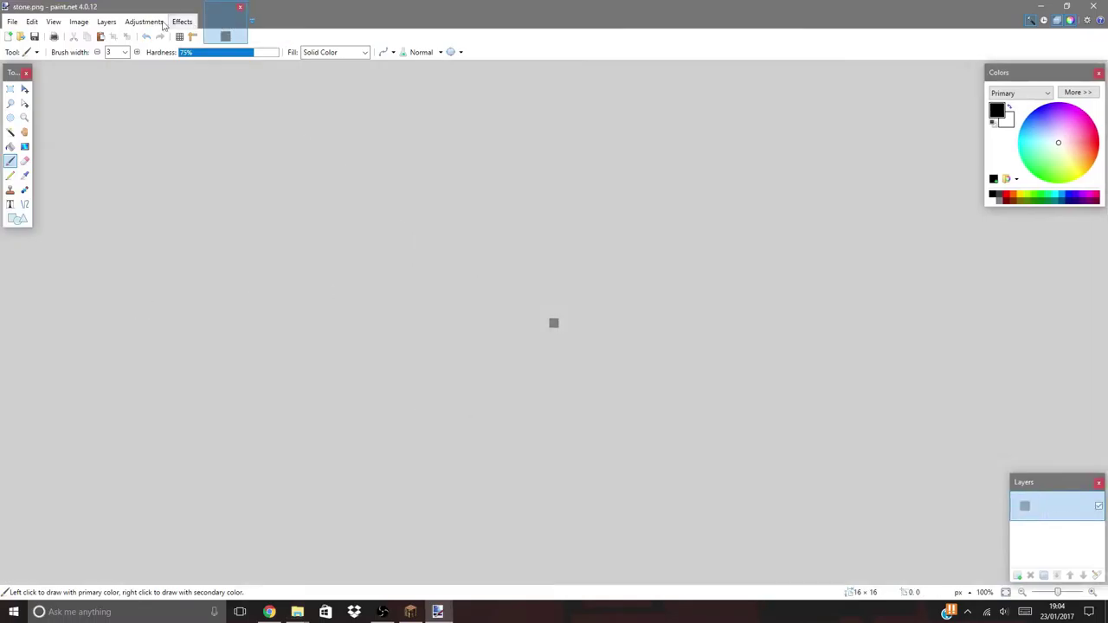
Resize the stone texture to a width of 64 pixels with the aspect ratio maintained
{"action": "left_click", "coordinate": [78, 21]}
{"action": "left_click", "coordinate": [99, 47]}
{"action": "type", "text": "64"}
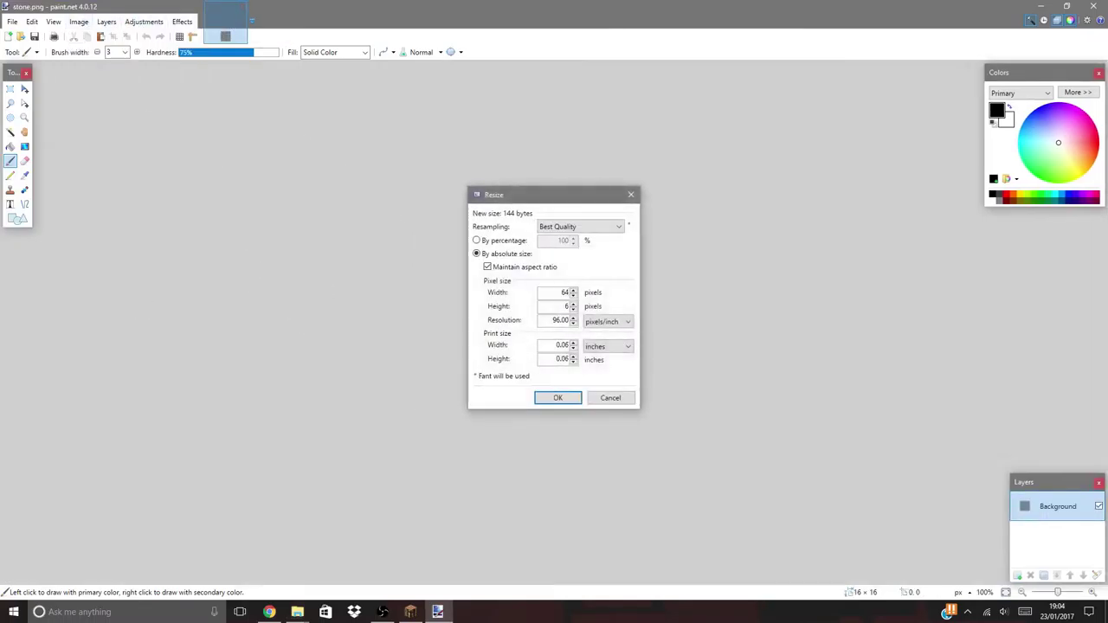
{"action": "key", "text": "Return"}
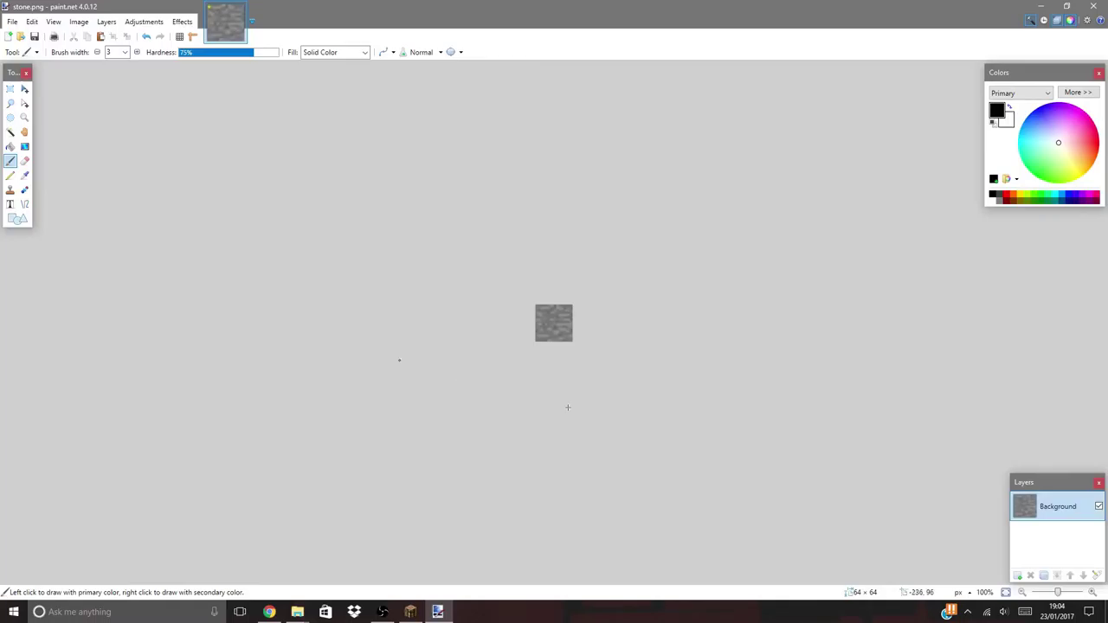
Apply the Sepia adjustment to the stone texture
{"action": "left_click", "coordinate": [1090, 592]}
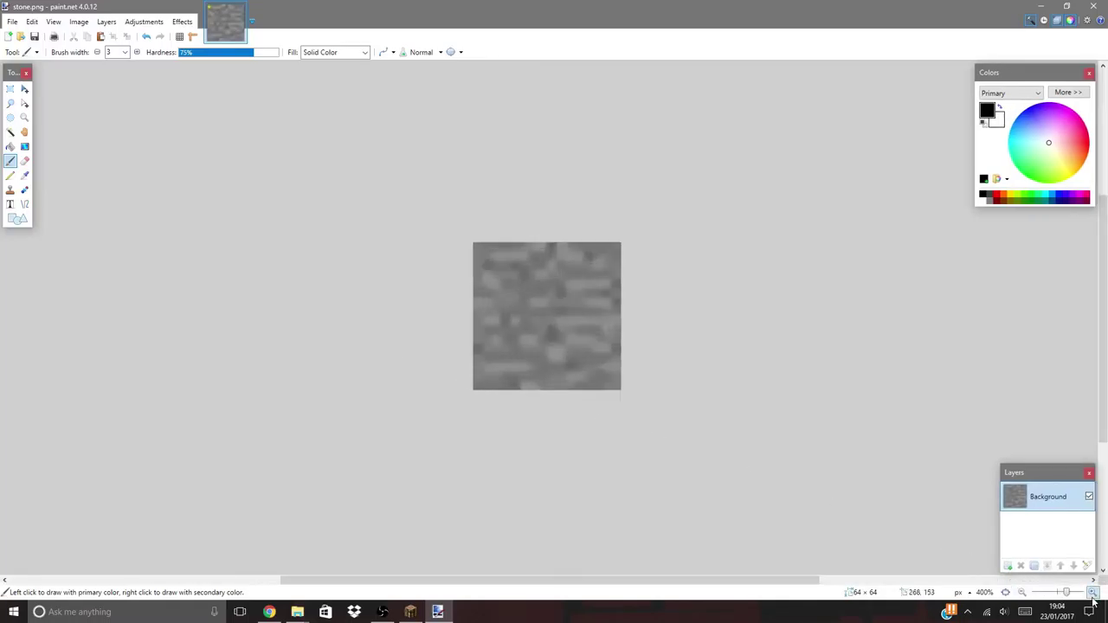
{"action": "left_click", "coordinate": [156, 24]}
{"action": "left_click", "coordinate": [148, 137]}
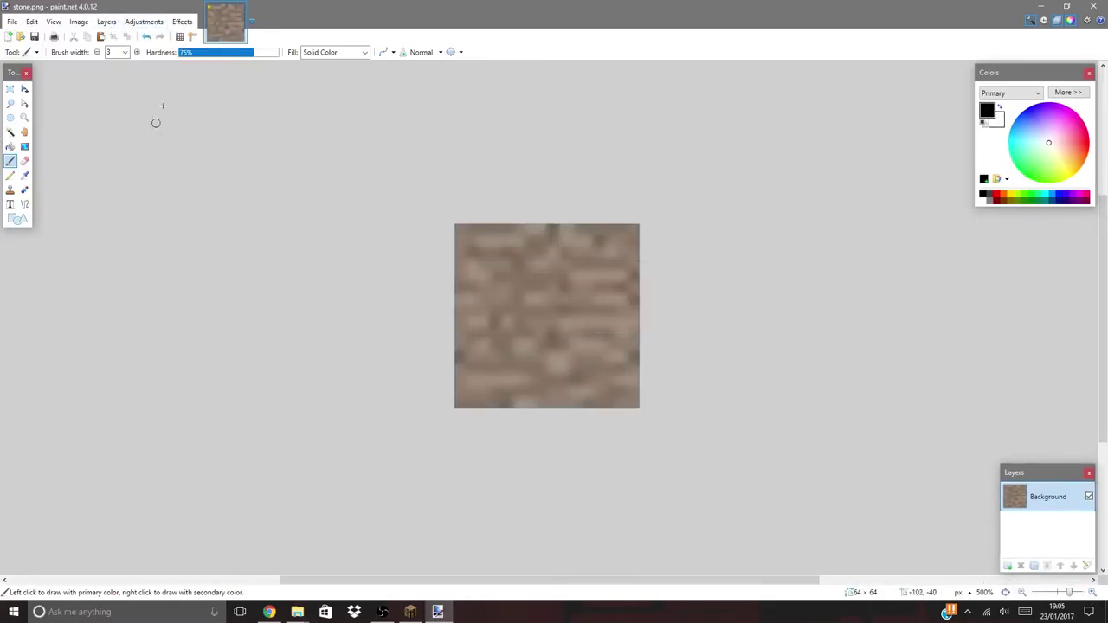
Tint the stone texture green with a hue of 129 and a saturation of 138
{"action": "left_click", "coordinate": [145, 23]}
{"action": "left_click", "coordinate": [177, 87]}
{"action": "left_click_drag", "start_coordinate": [571, 237], "coordinate": [213, 223]}
{"action": "left_click_drag", "start_coordinate": [169, 254], "coordinate": [213, 255]}
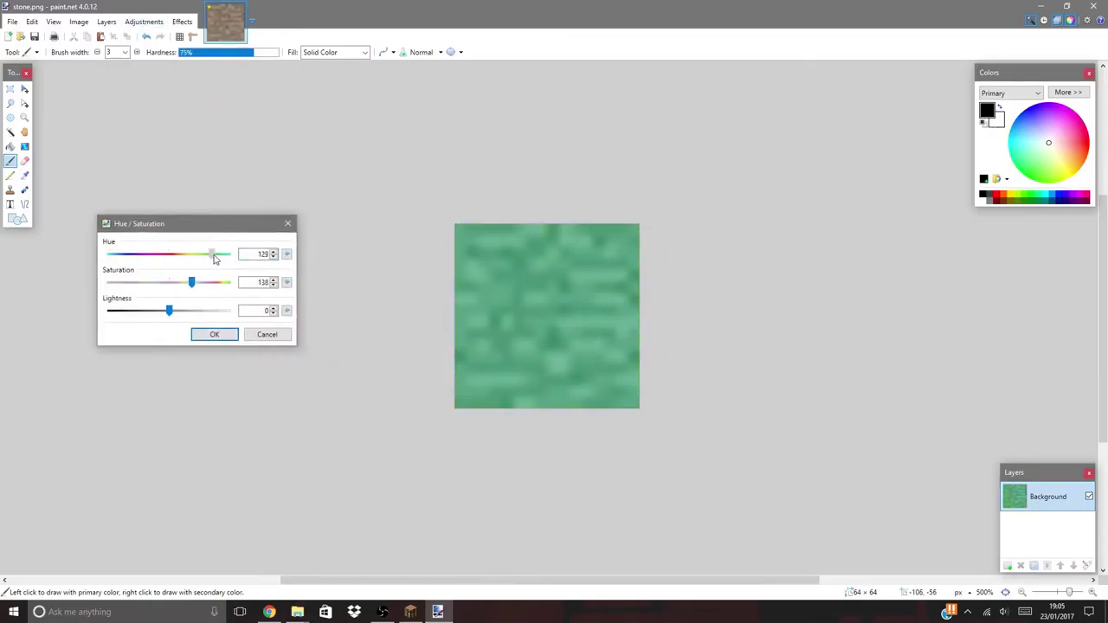
{"action": "left_click", "coordinate": [215, 334]}
Distort the stone texture with a Bulge effect of 100, keeping its center at 0, 0
{"action": "left_click", "coordinate": [182, 21]}
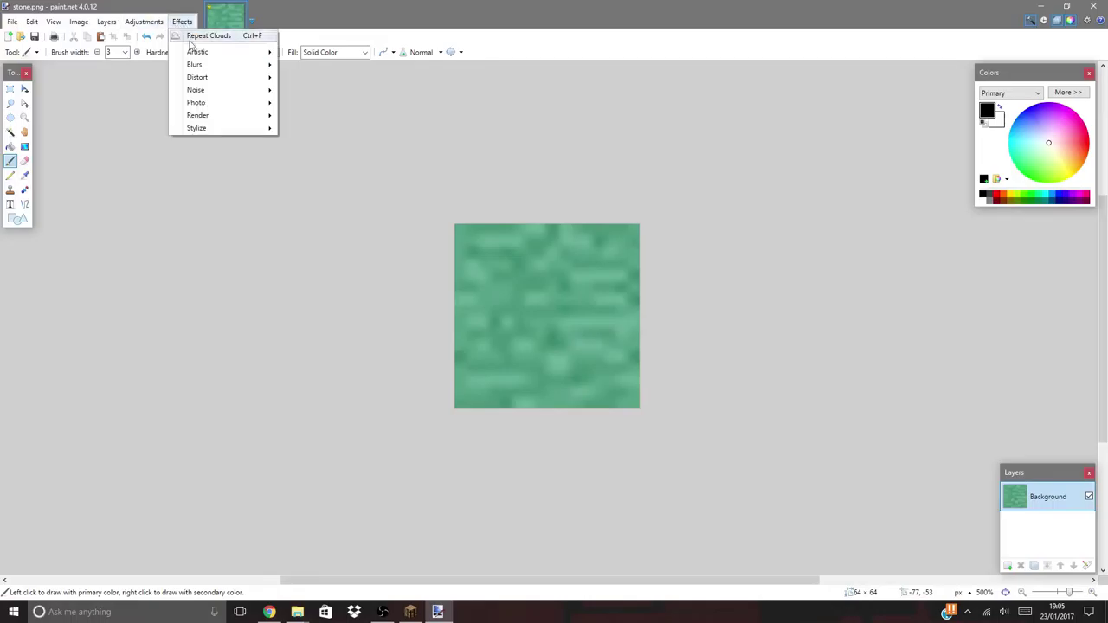
{"action": "mouse_move", "coordinate": [196, 56]}
{"action": "mouse_move", "coordinate": [215, 79]}
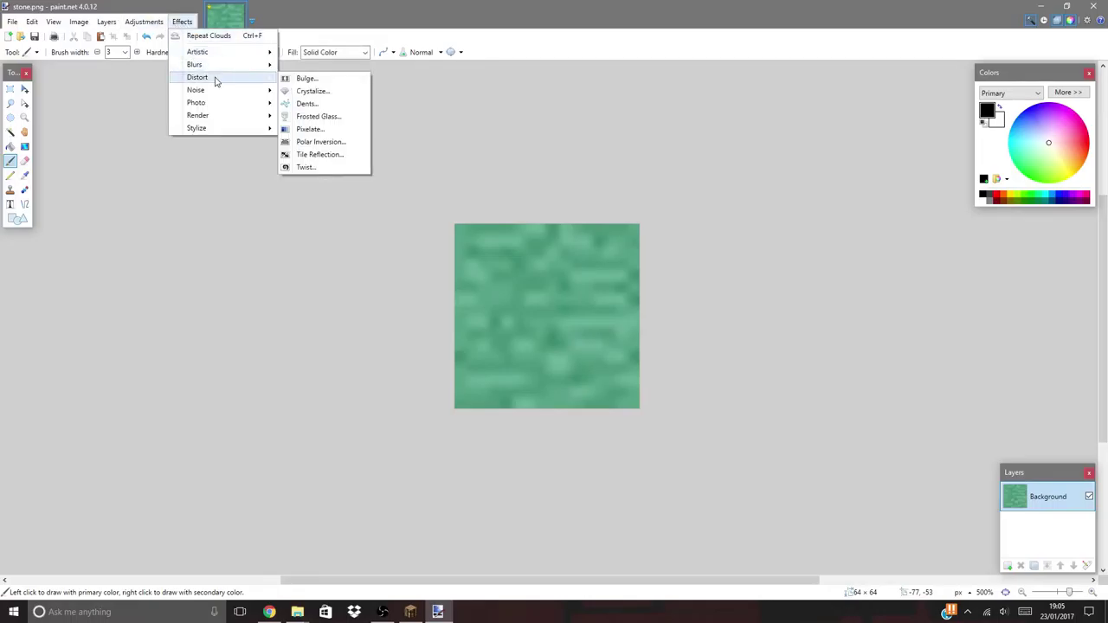
{"action": "left_click", "coordinate": [308, 79]}
{"action": "left_click_drag", "start_coordinate": [563, 239], "coordinate": [282, 240]}
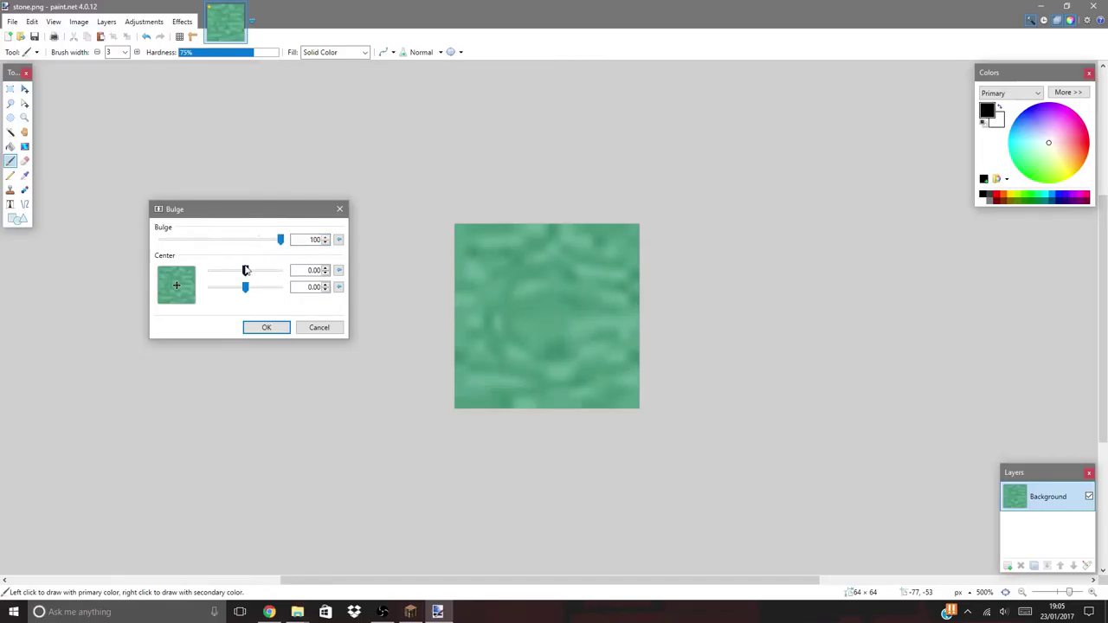
{"action": "left_click", "coordinate": [266, 330]}
Apply the Crystalize distortion to the stone texture with cell size 4 and quality 4
{"action": "left_click", "coordinate": [182, 22]}
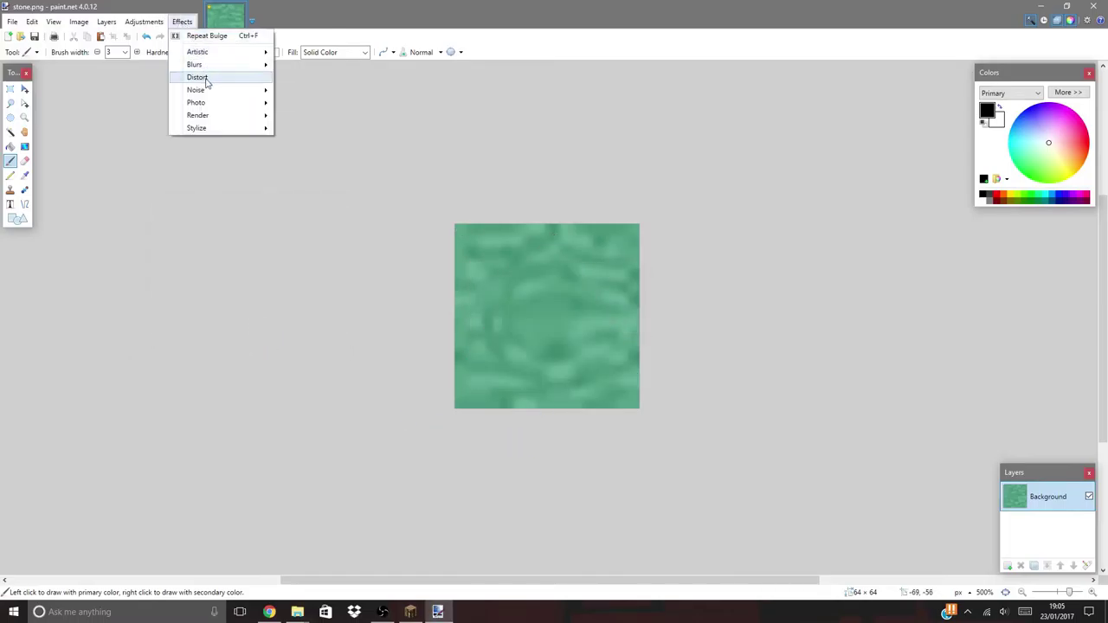
{"action": "mouse_move", "coordinate": [201, 78]}
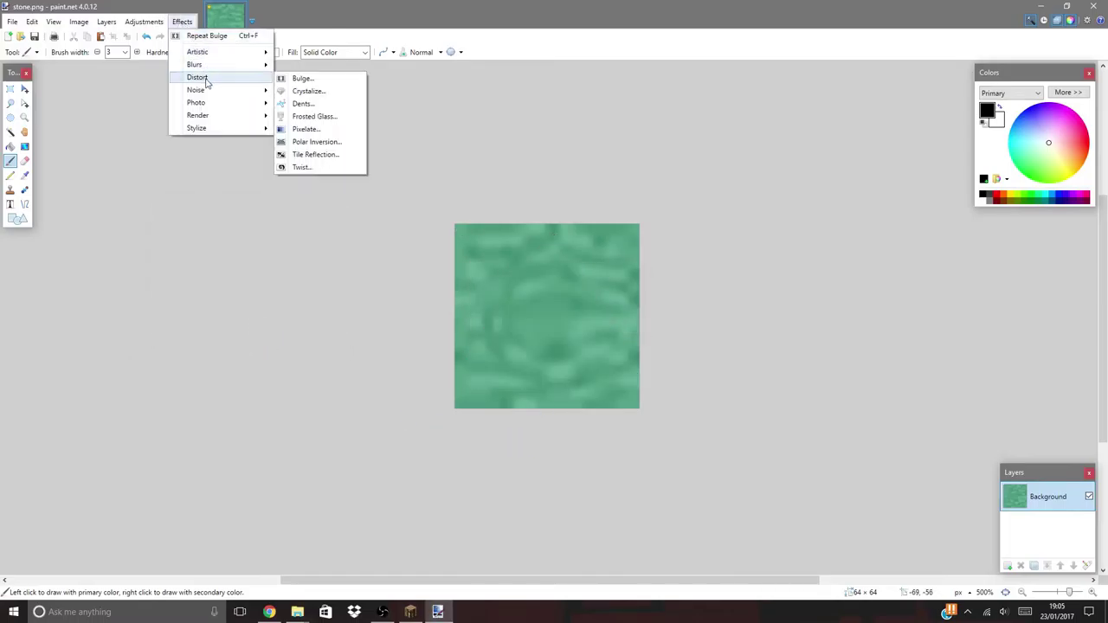
{"action": "left_click", "coordinate": [322, 91]}
{"action": "left_click_drag", "start_coordinate": [571, 232], "coordinate": [281, 252]}
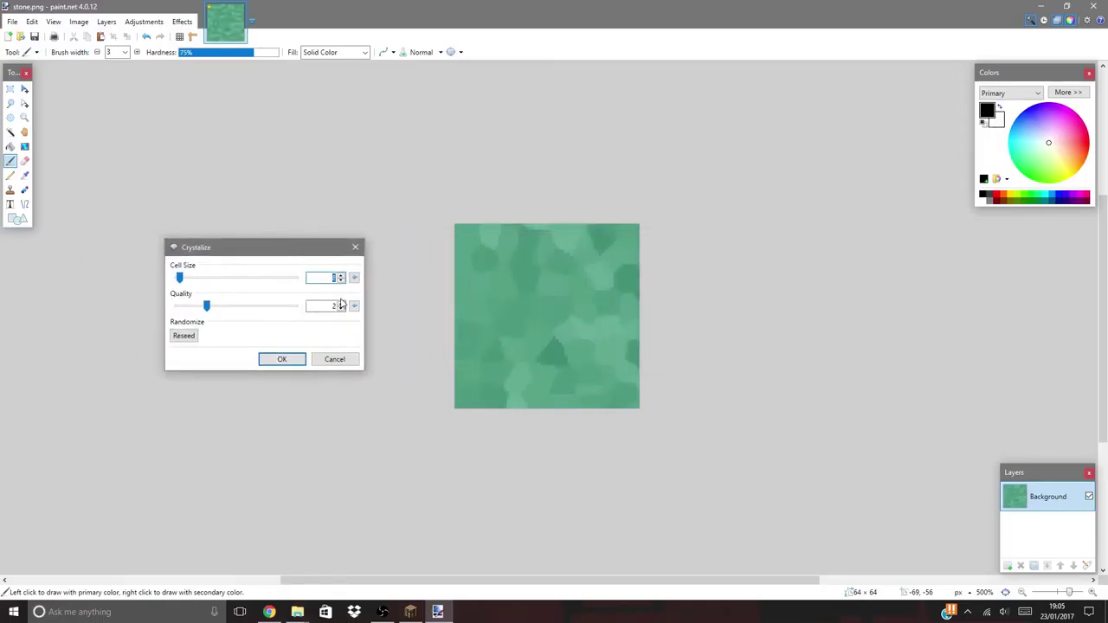
{"action": "left_click_drag", "start_coordinate": [179, 277], "coordinate": [132, 276]}
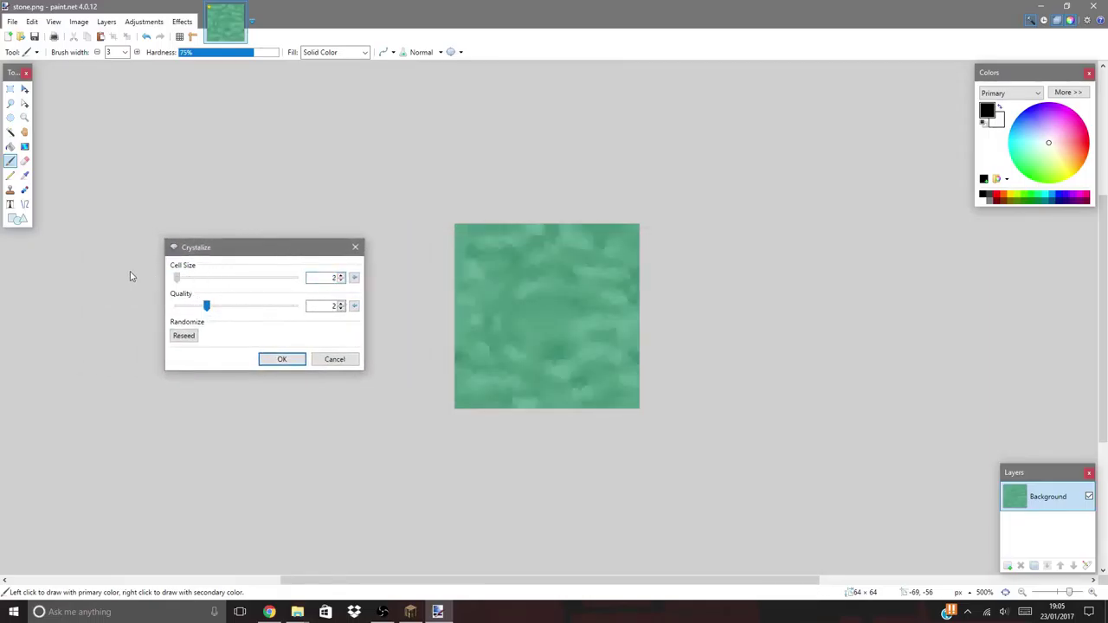
{"action": "left_click_drag", "start_coordinate": [206, 305], "coordinate": [275, 307]}
{"action": "left_click_drag", "start_coordinate": [177, 277], "coordinate": [179, 278]}
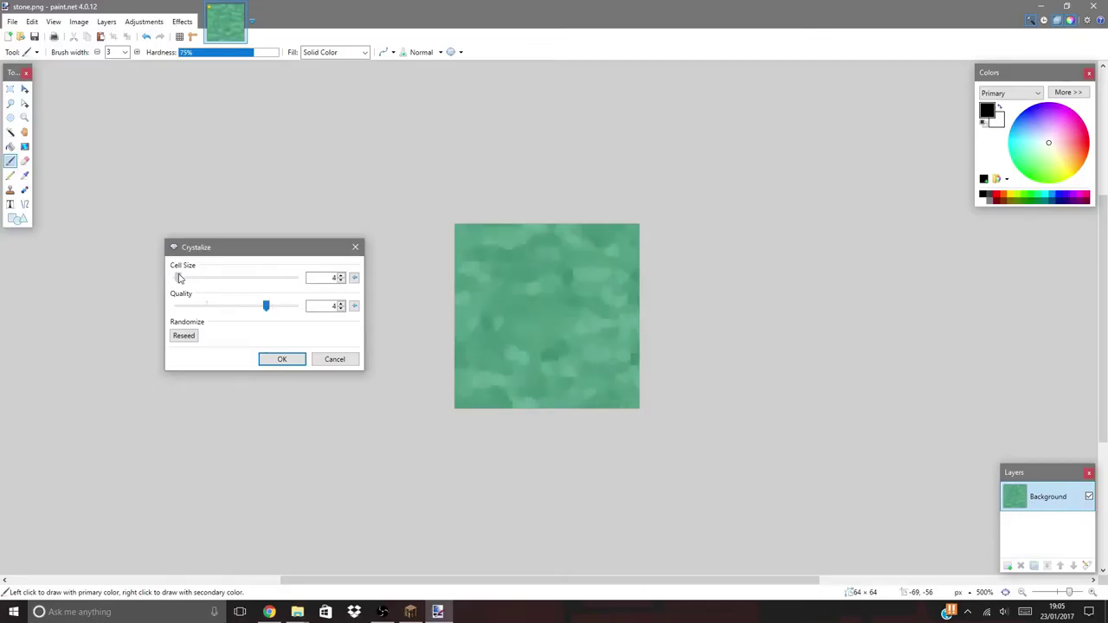
{"action": "left_click", "coordinate": [280, 359]}
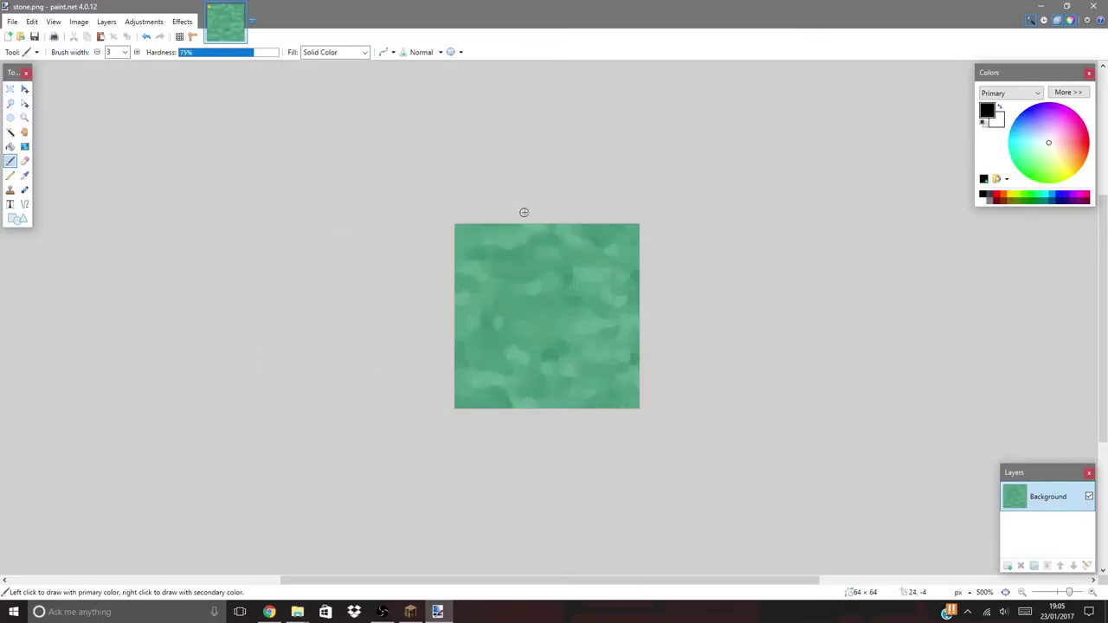
Paint a red sad face with two vertical eyes and a downturned mouth on the stone texture
{"action": "left_click", "coordinate": [992, 193]}
{"action": "left_click_drag", "start_coordinate": [510, 260], "coordinate": [517, 306]}
{"action": "left_click", "coordinate": [572, 263]}
{"action": "left_click_drag", "start_coordinate": [571, 263], "coordinate": [575, 305]}
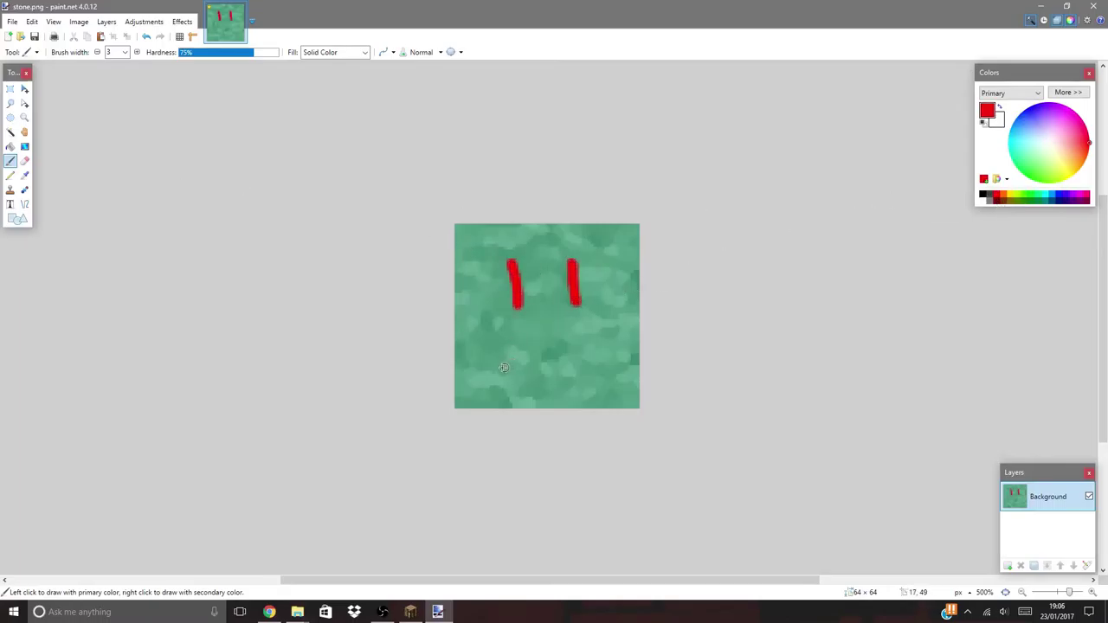
{"action": "mouse_move", "coordinate": [501, 369]}
{"action": "left_mouse_down"}
{"action": "mouse_move", "coordinate": [536, 324]}
{"action": "mouse_move", "coordinate": [601, 368]}
{"action": "left_mouse_up"}
Save the edited stone.png and close paint.net
{"action": "left_click", "coordinate": [12, 22]}
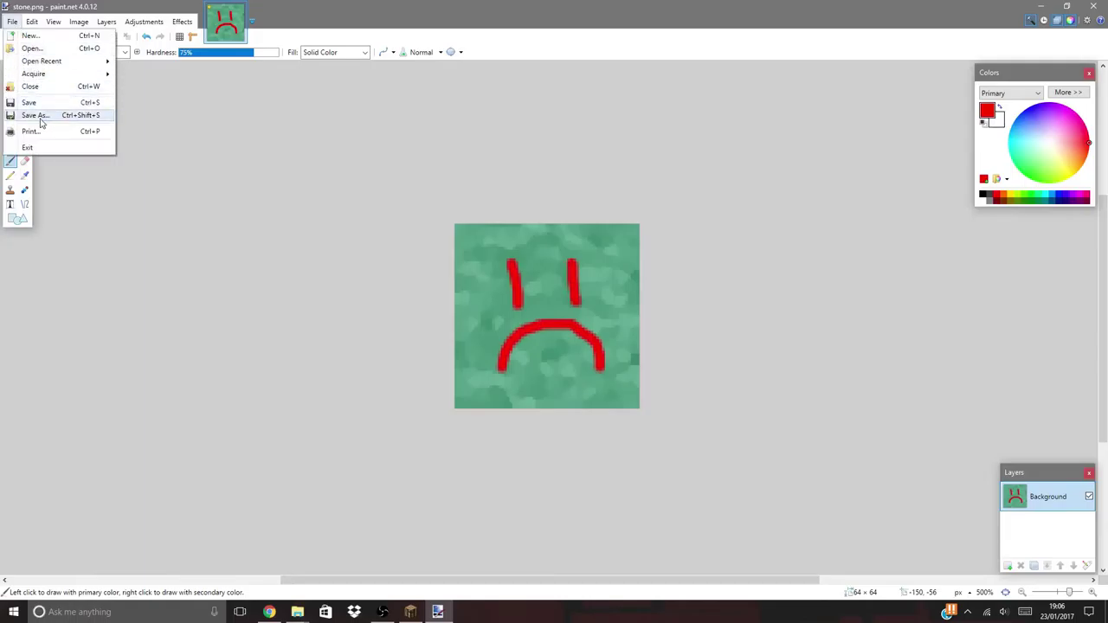
{"action": "left_click", "coordinate": [36, 100]}
{"action": "left_click", "coordinate": [646, 399]}
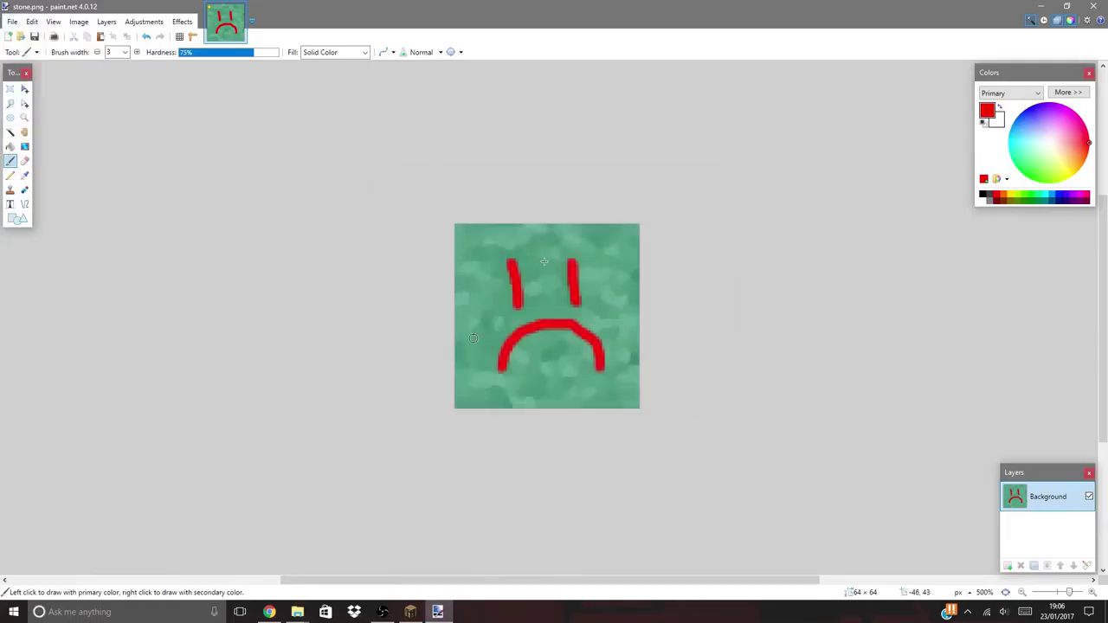
{"action": "key", "text": "alt+F4"}
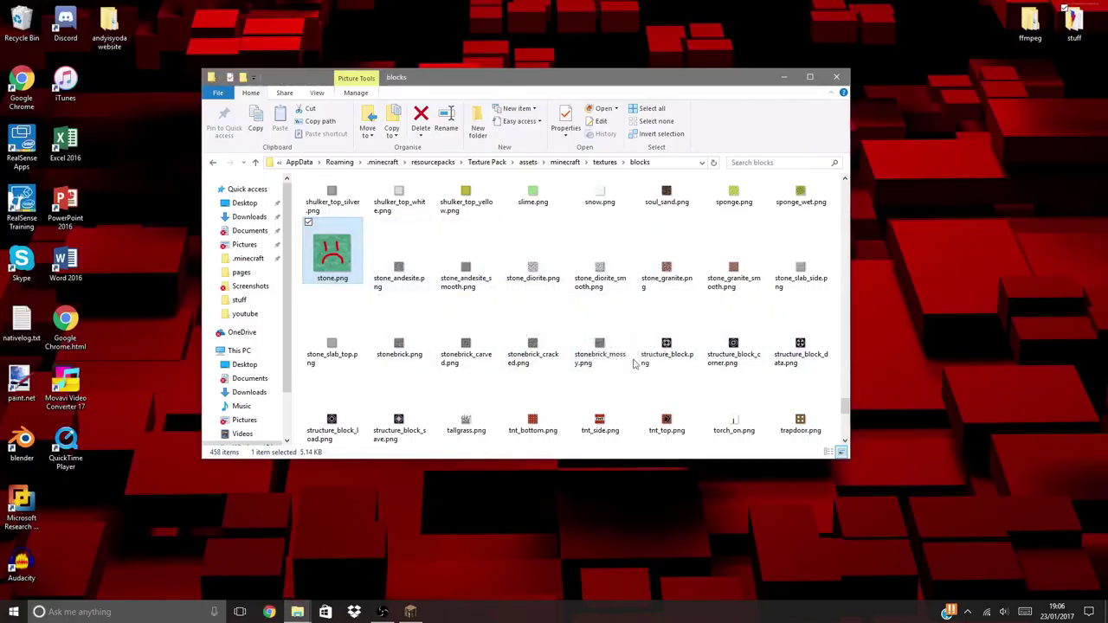
Look through the block textures, including water_flow.png and the edited grass_side.png, and close the blocks folder
{"action": "scroll", "coordinate": [580, 330], "scroll_direction": "down", "scroll_amount": 2}
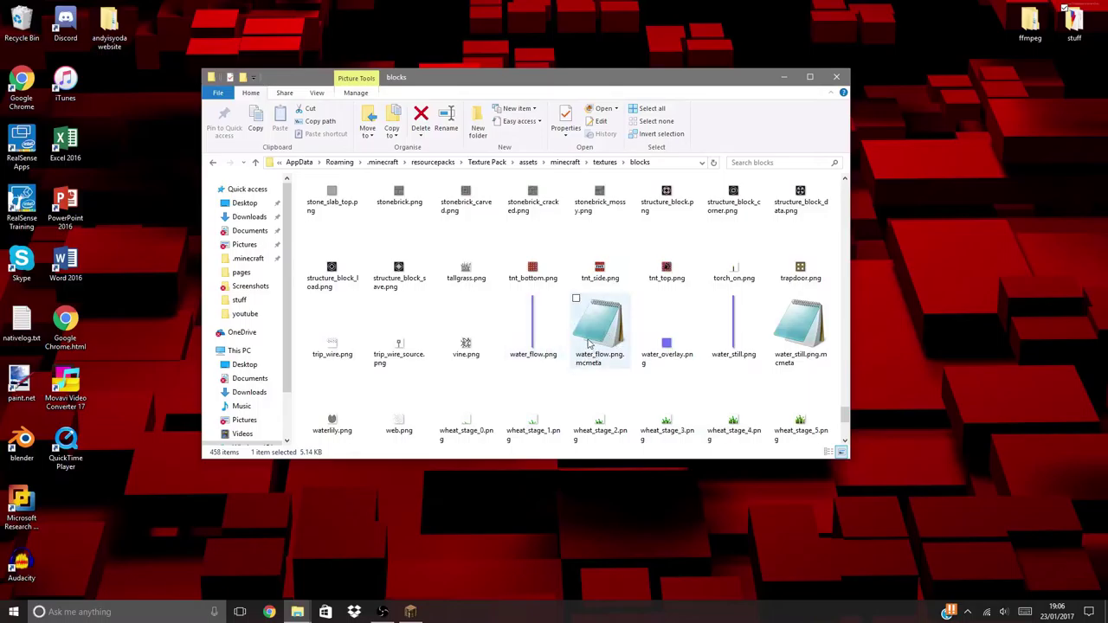
{"action": "left_click", "coordinate": [510, 325]}
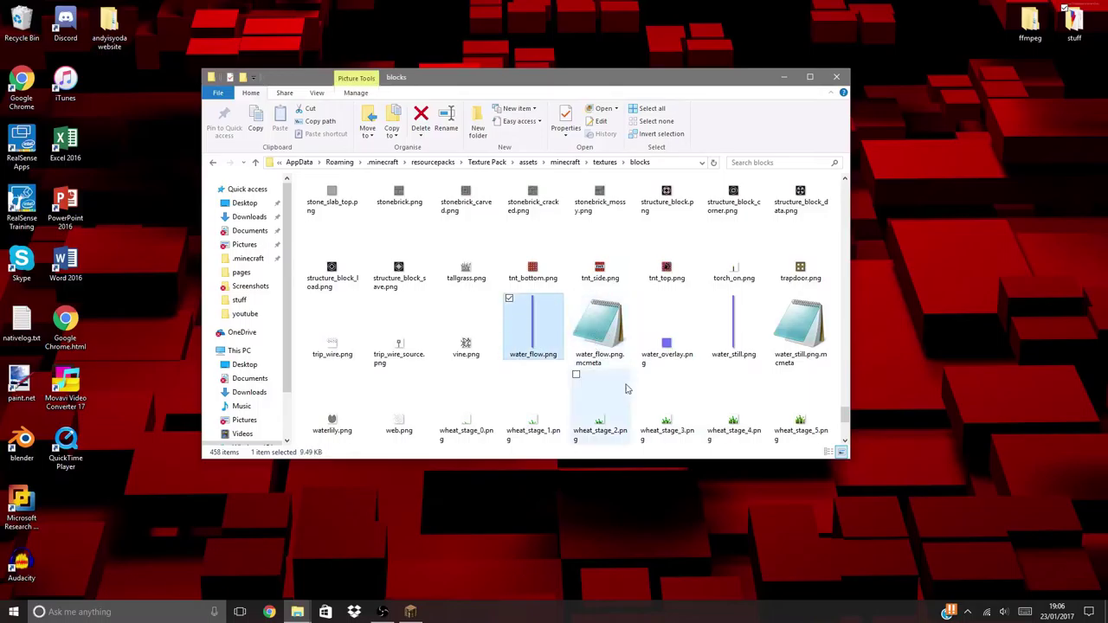
{"action": "scroll", "coordinate": [631, 394], "scroll_direction": "up", "scroll_amount": 3}
{"action": "scroll", "coordinate": [631, 394], "scroll_direction": "up", "scroll_amount": 10}
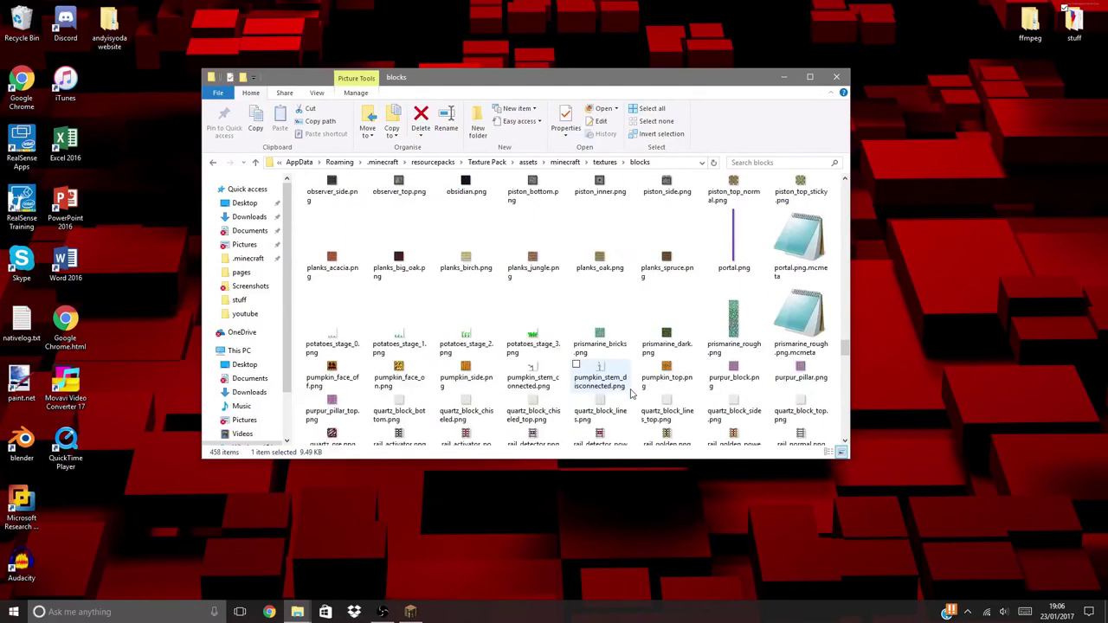
{"action": "scroll", "coordinate": [509, 333], "scroll_direction": "up", "scroll_amount": 5}
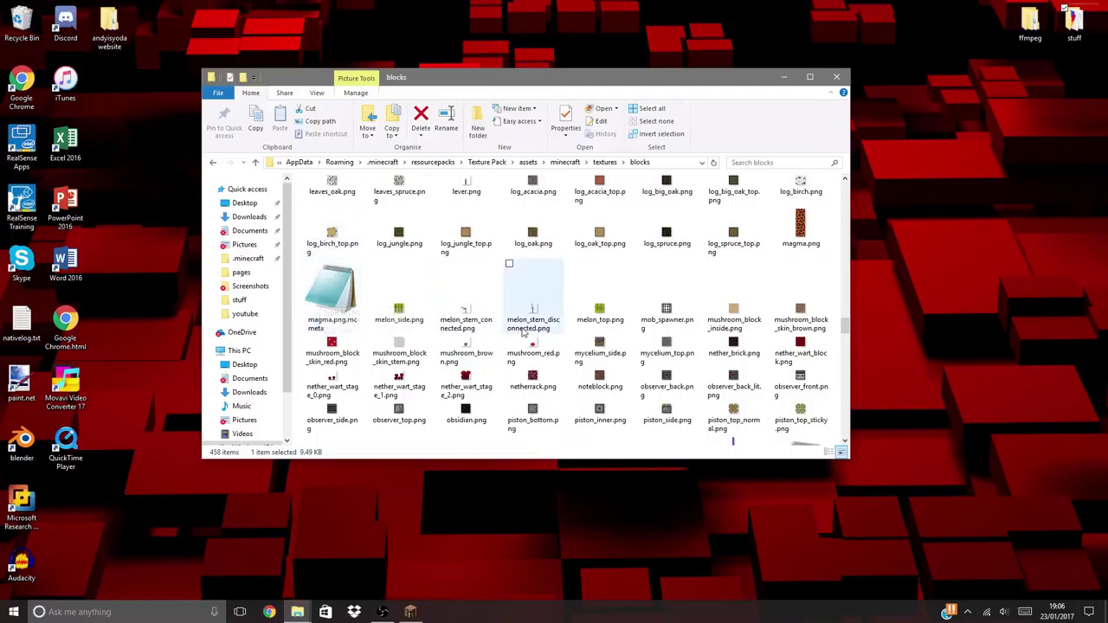
{"action": "scroll", "coordinate": [519, 329], "scroll_direction": "up", "scroll_amount": 5}
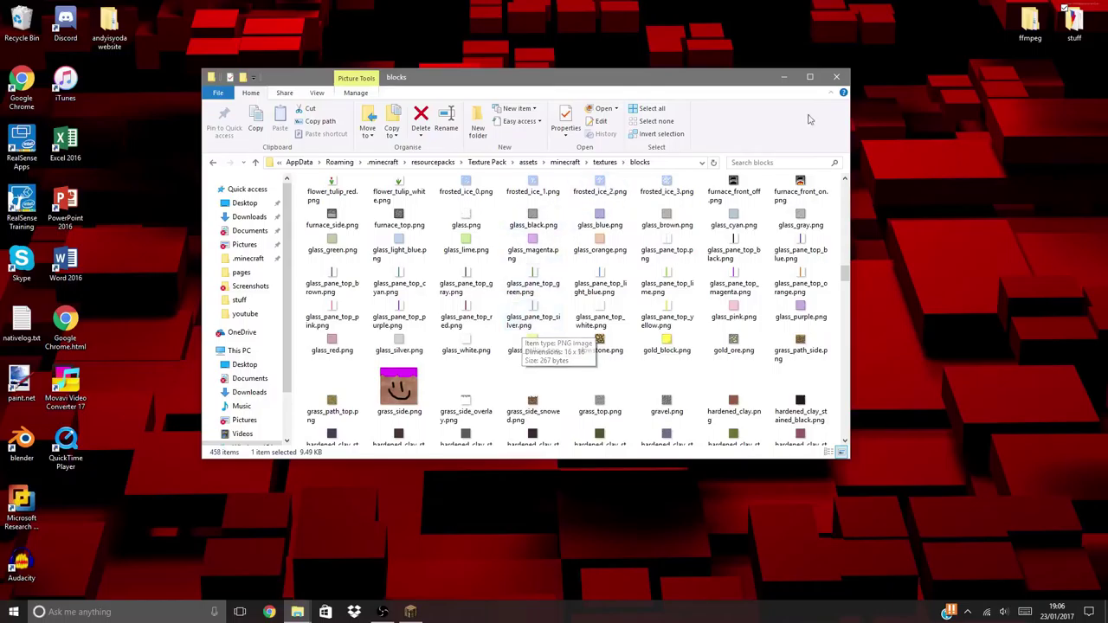
{"action": "left_click", "coordinate": [836, 77]}
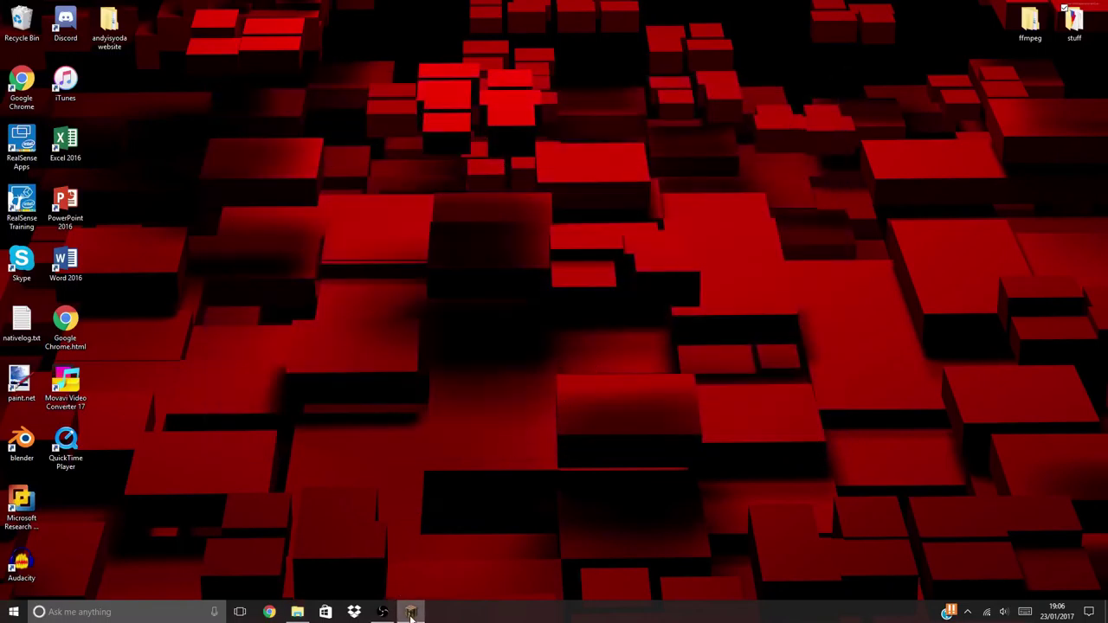
Switch to Minecraft and leave the resource pack selection and options for the title screen
{"action": "left_click", "coordinate": [410, 612]}
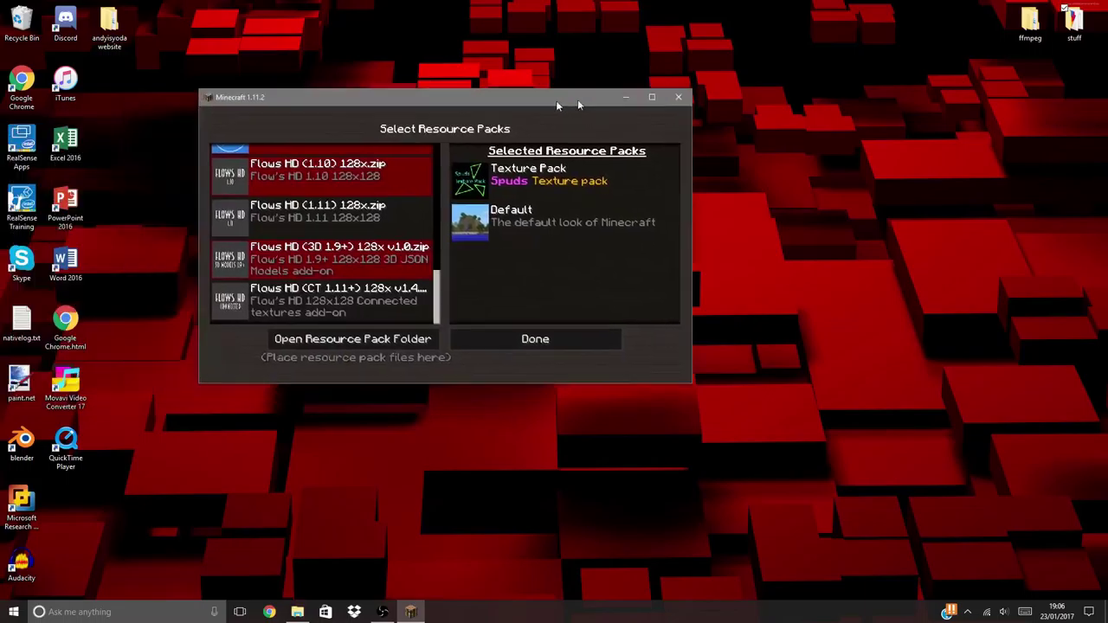
{"action": "left_click", "coordinate": [627, 99]}
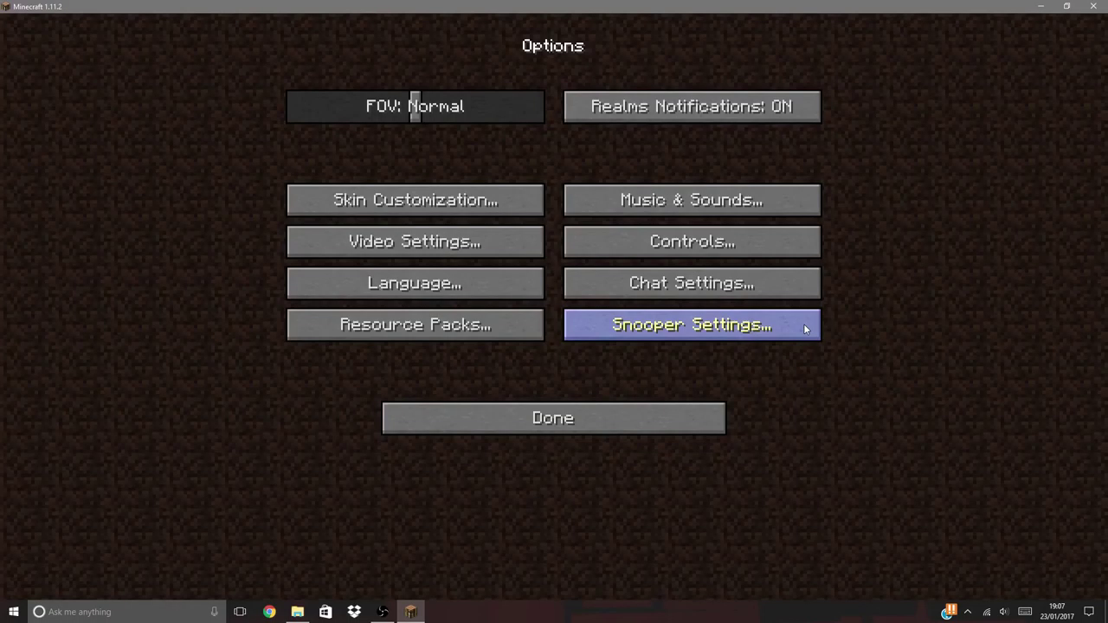
{"action": "left_click", "coordinate": [504, 415]}
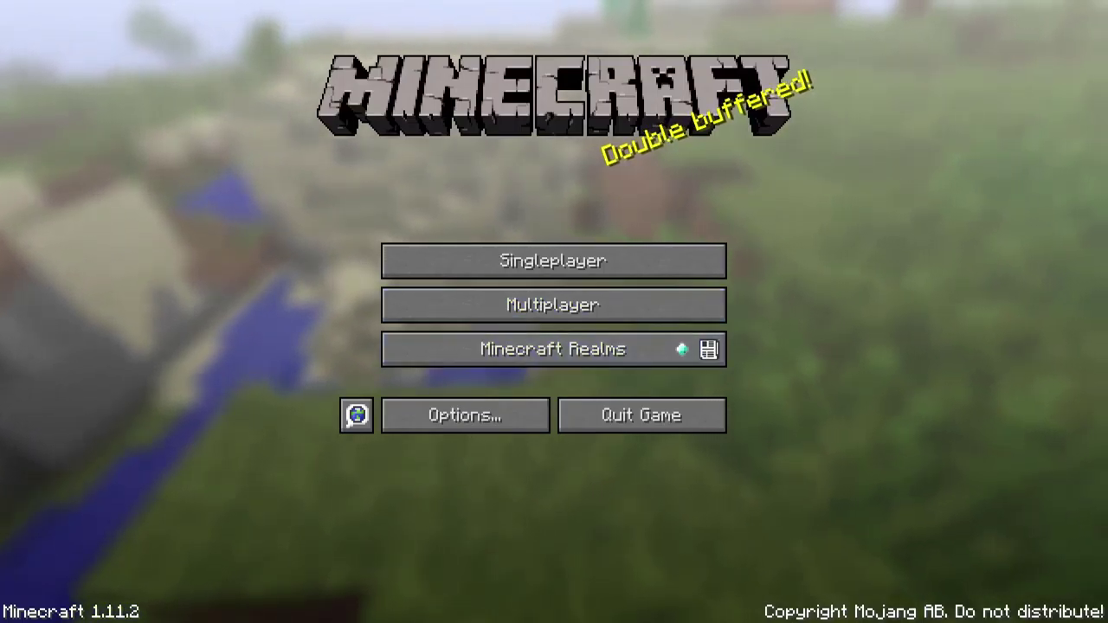
Load the singleplayer world Texturepacks
{"action": "left_click", "coordinate": [598, 260]}
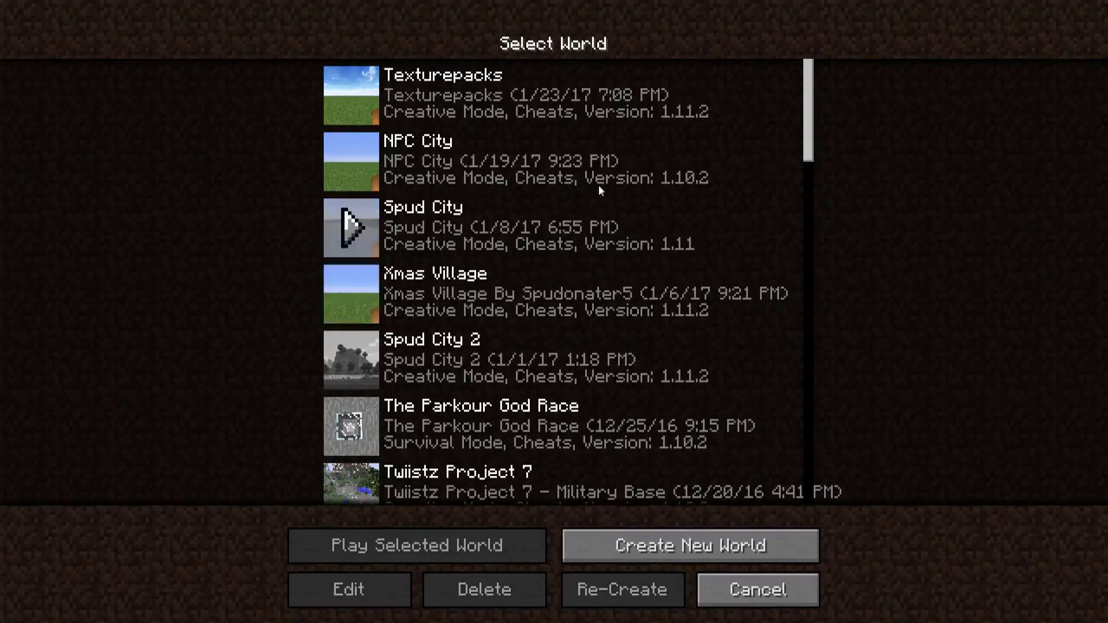
{"action": "left_click", "coordinate": [405, 104]}
{"action": "double_click", "coordinate": [667, 204]}
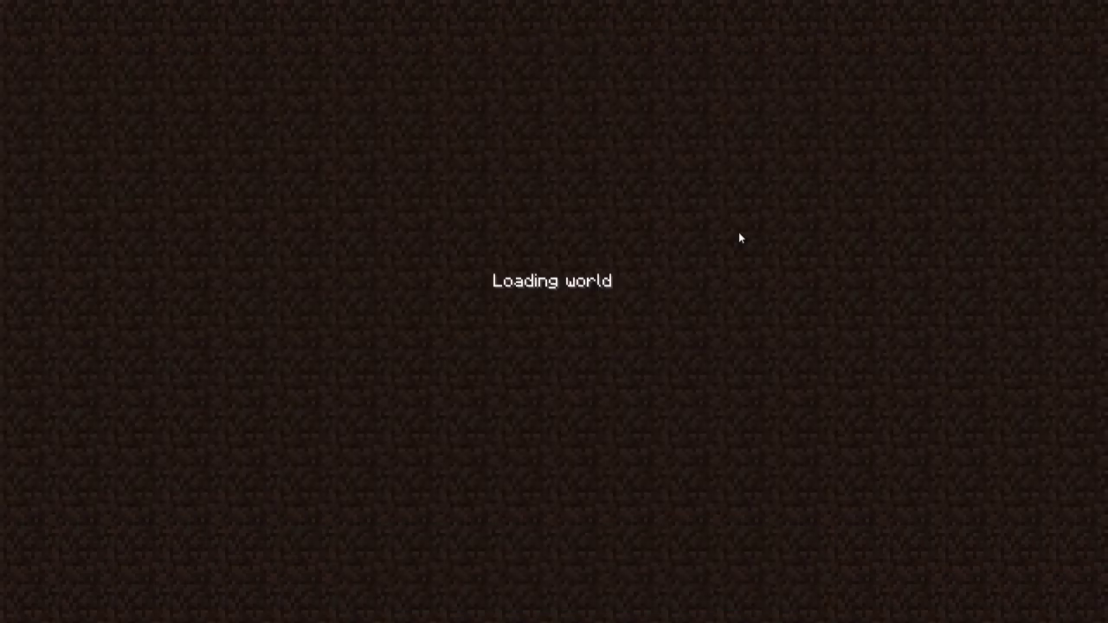